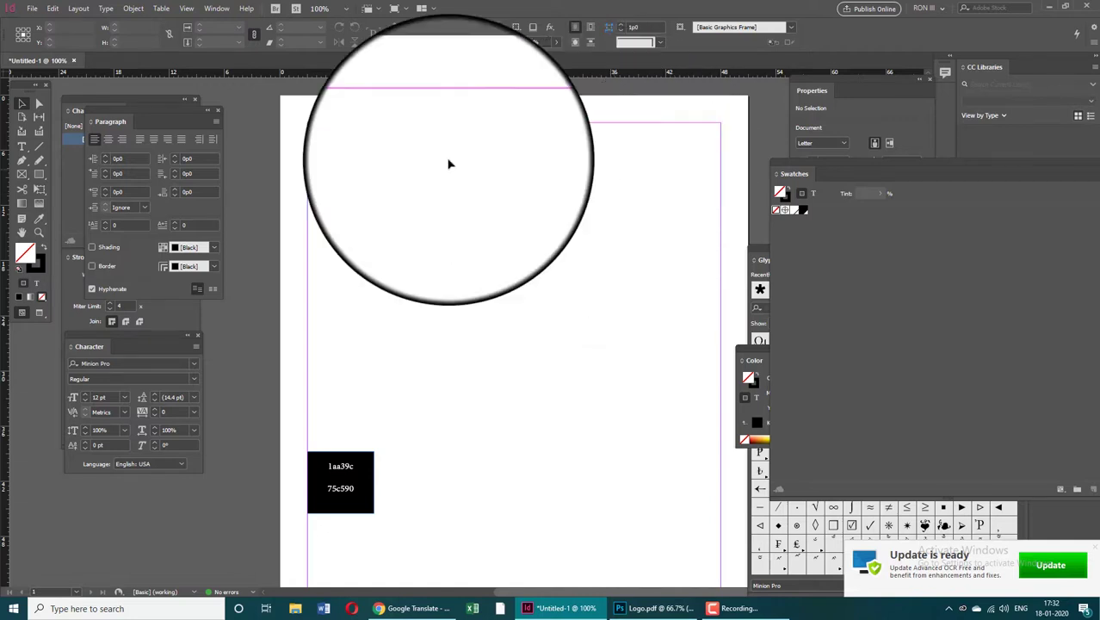
- Display the Color panel and move it onto the upper part of the page, clear of the other panels
left_click(216, 8)
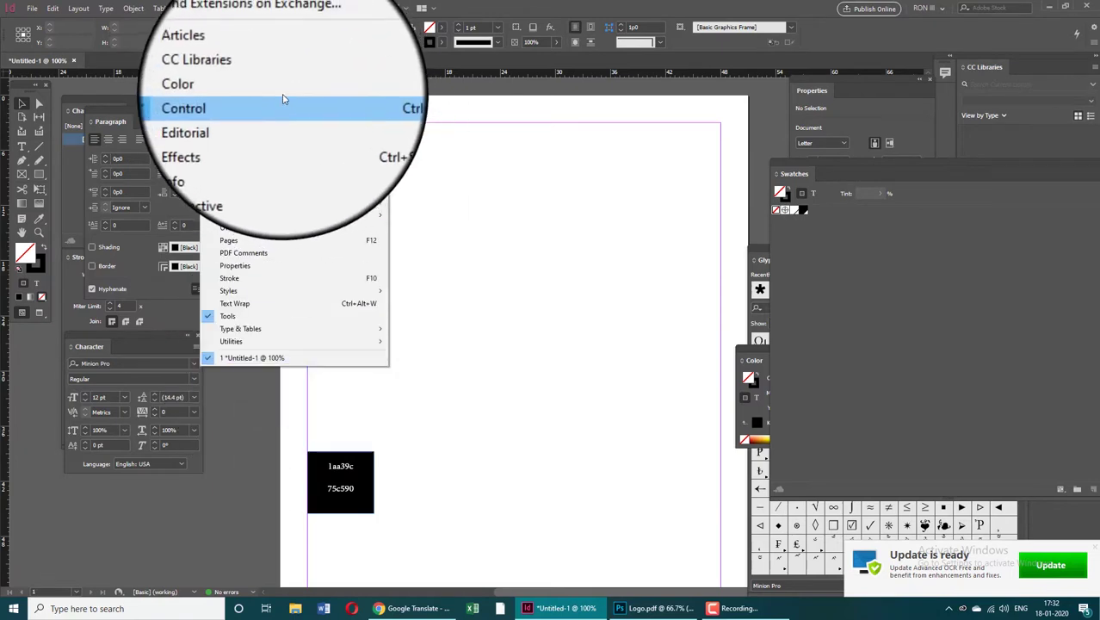
mouse_move(281, 97)
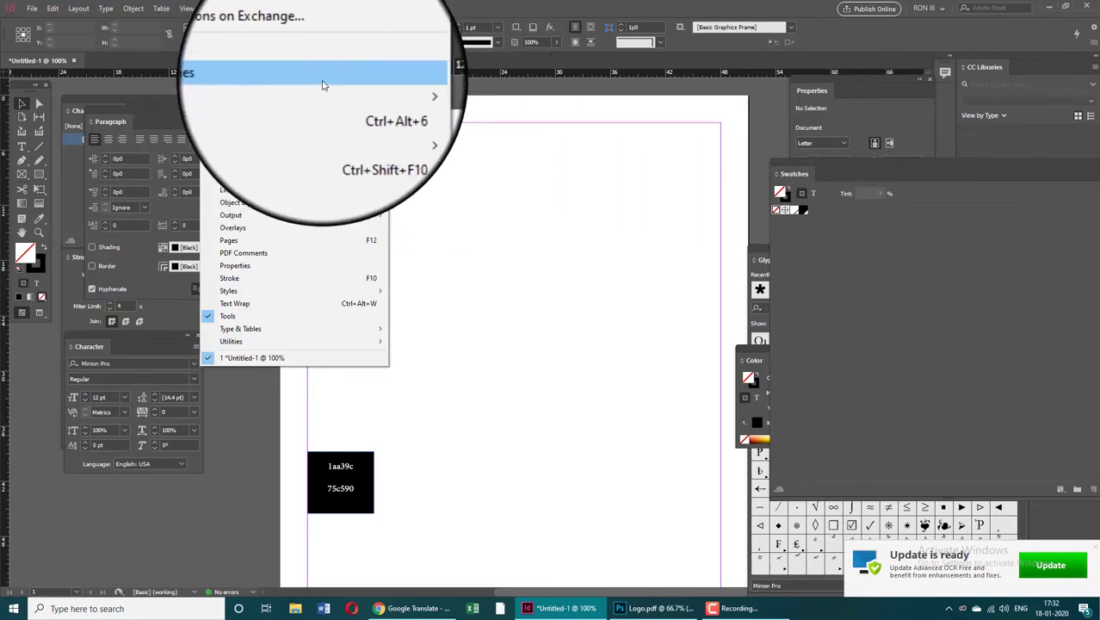
mouse_move(228, 89)
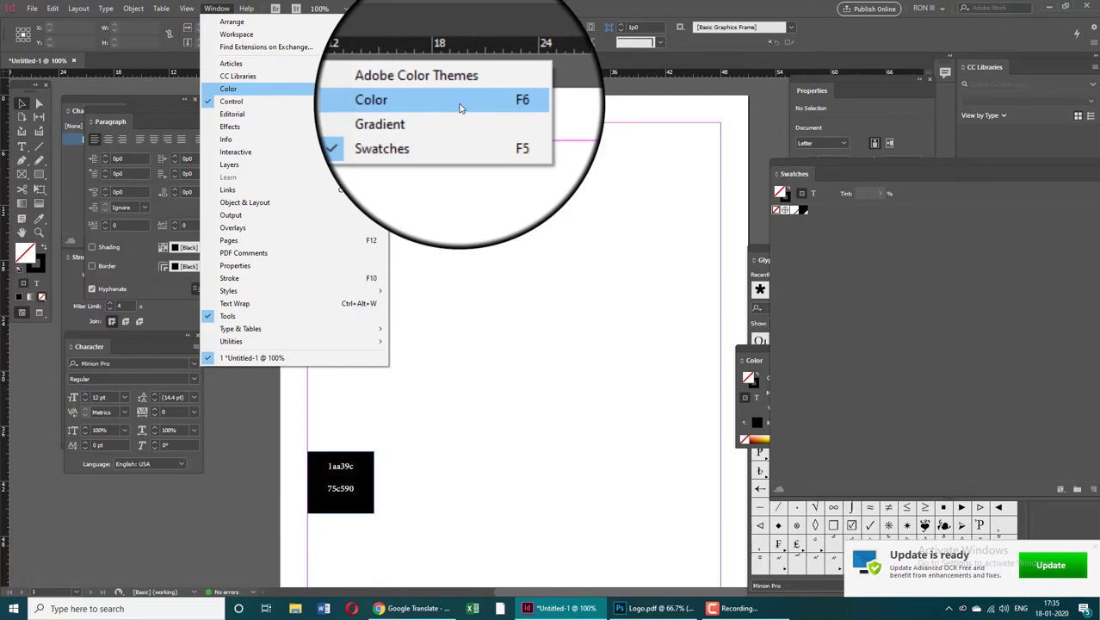
left_click(459, 103)
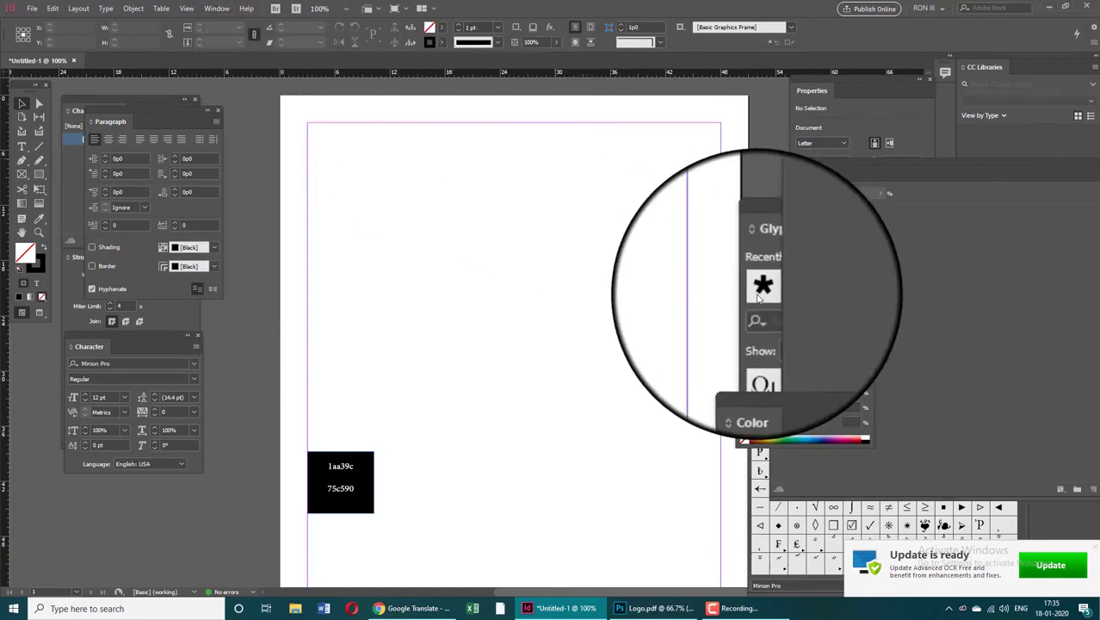
left_click_drag(753, 357, 620, 159)
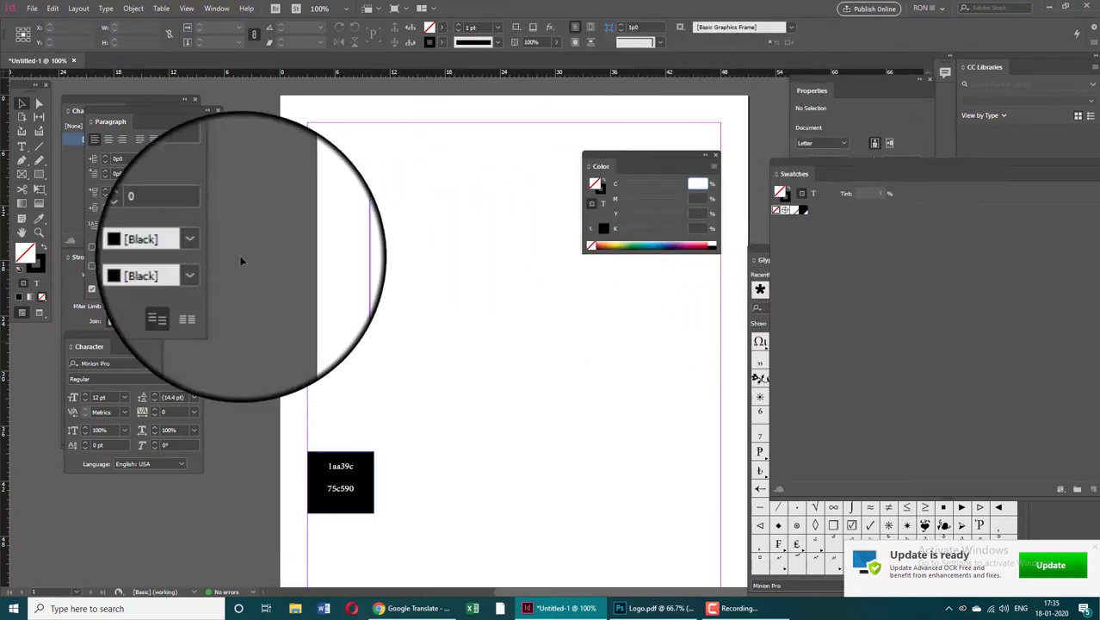
- Draw a rectangular frame about 19p6 by 14p1 at the page's left margin and fill it with green sampled from the CMYK spectrum
left_click(21, 174)
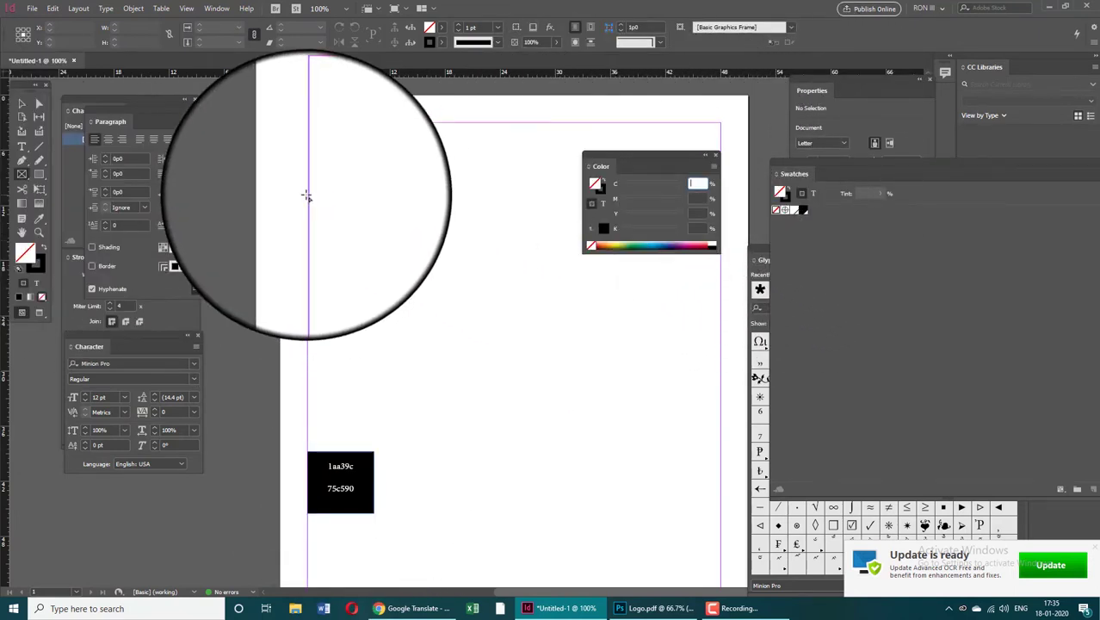
left_click_drag(305, 196, 487, 324)
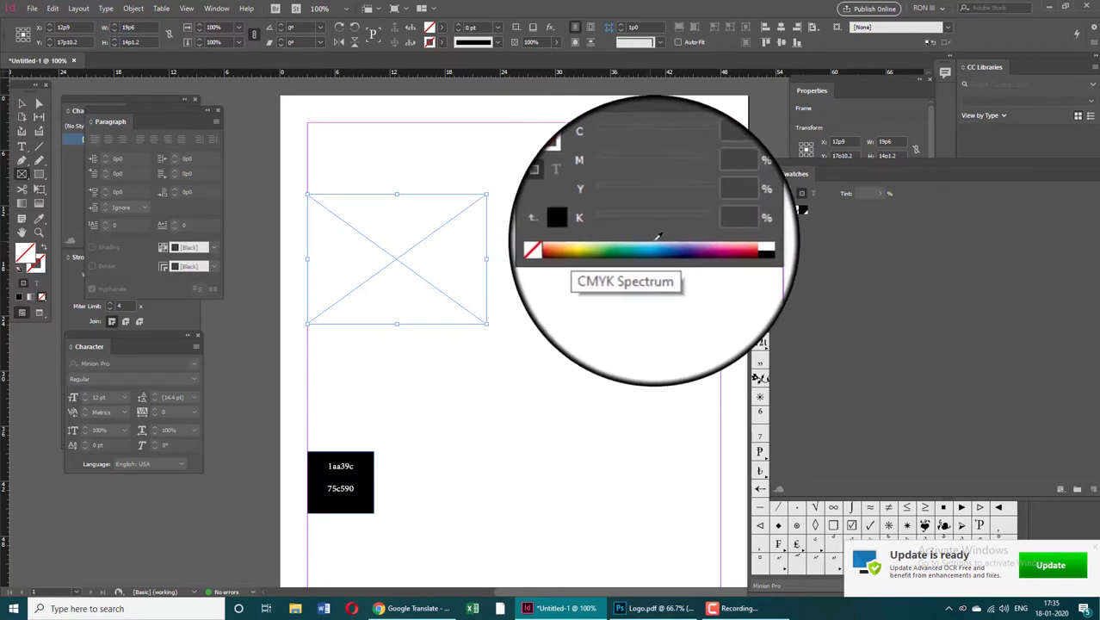
left_click(628, 241)
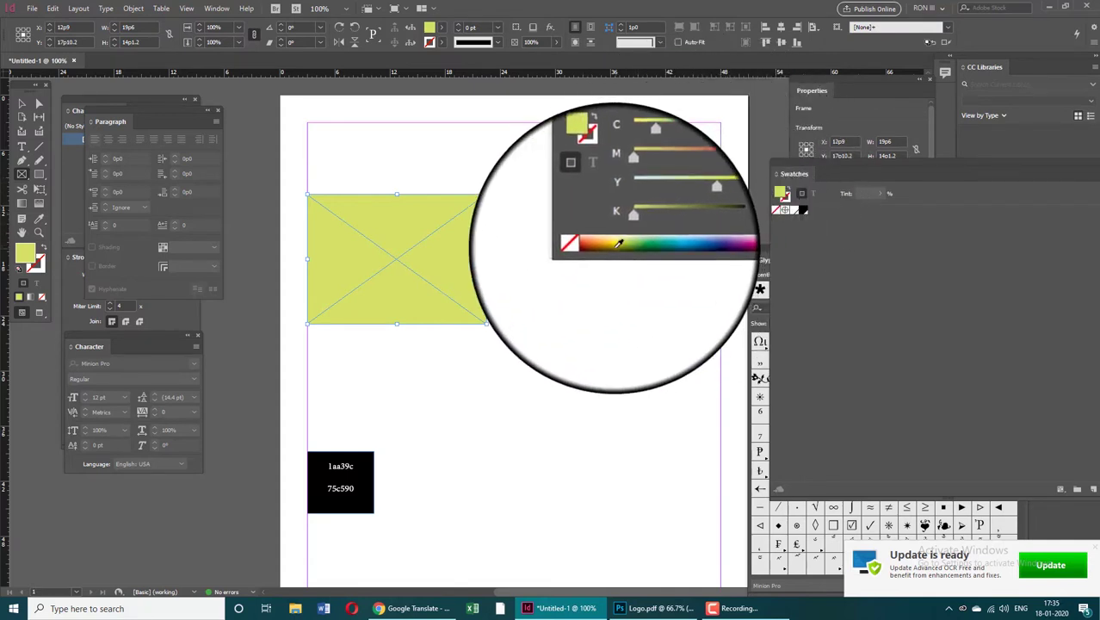
left_click(609, 243)
left_click_drag(612, 243, 638, 243)
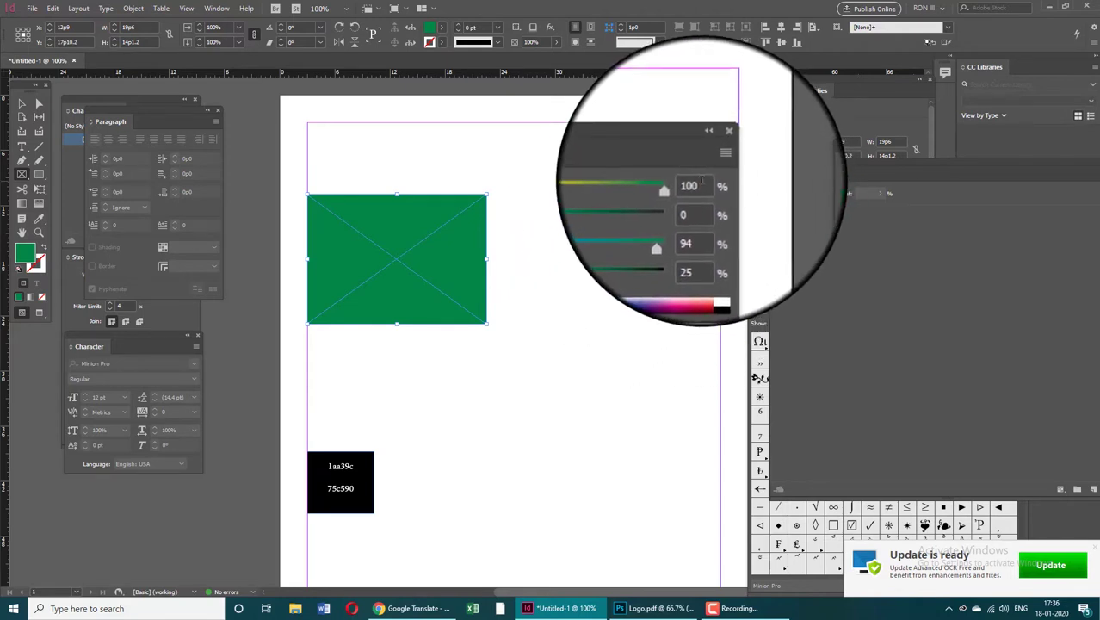
- Set the rectangular frame's fill to C=25, M=50, Y=75, K=25
left_click(701, 179)
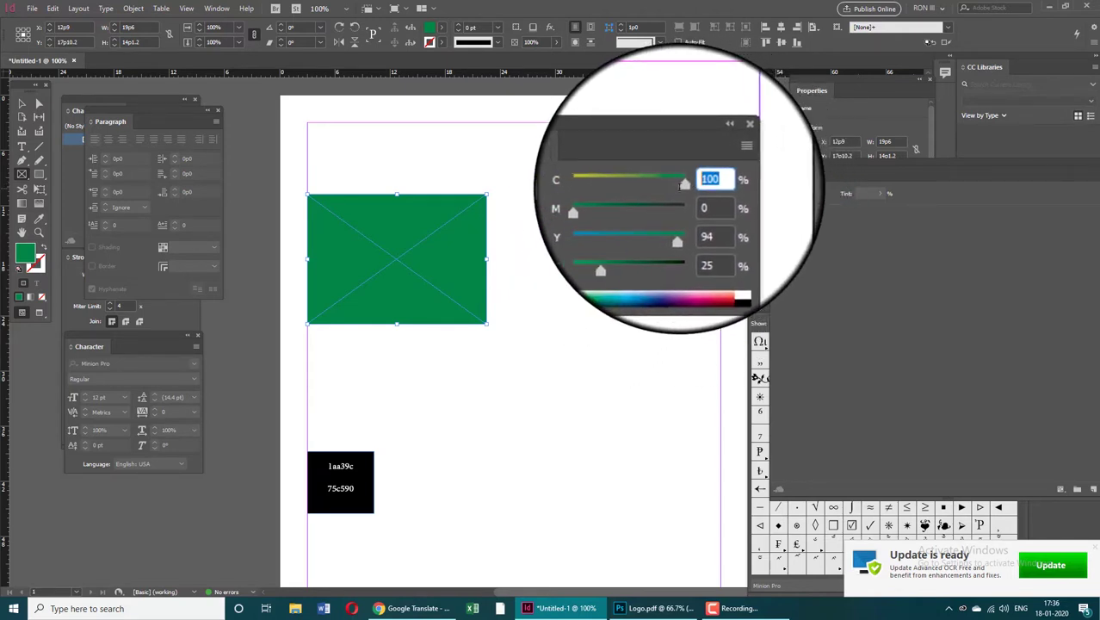
key("Tab")
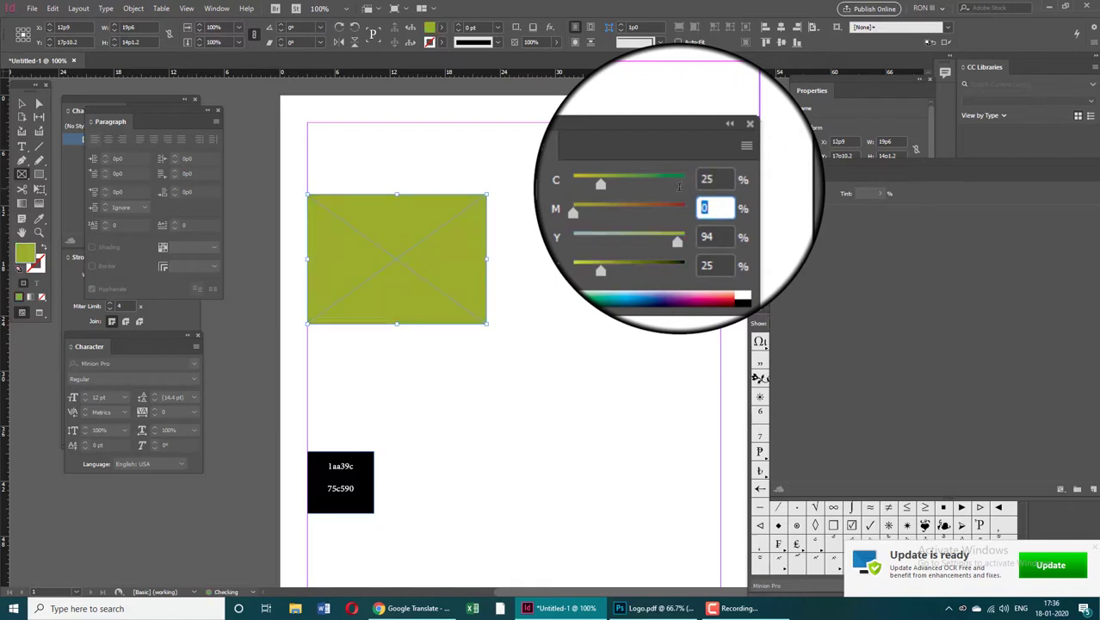
type("50")
key("Tab")
type("7")
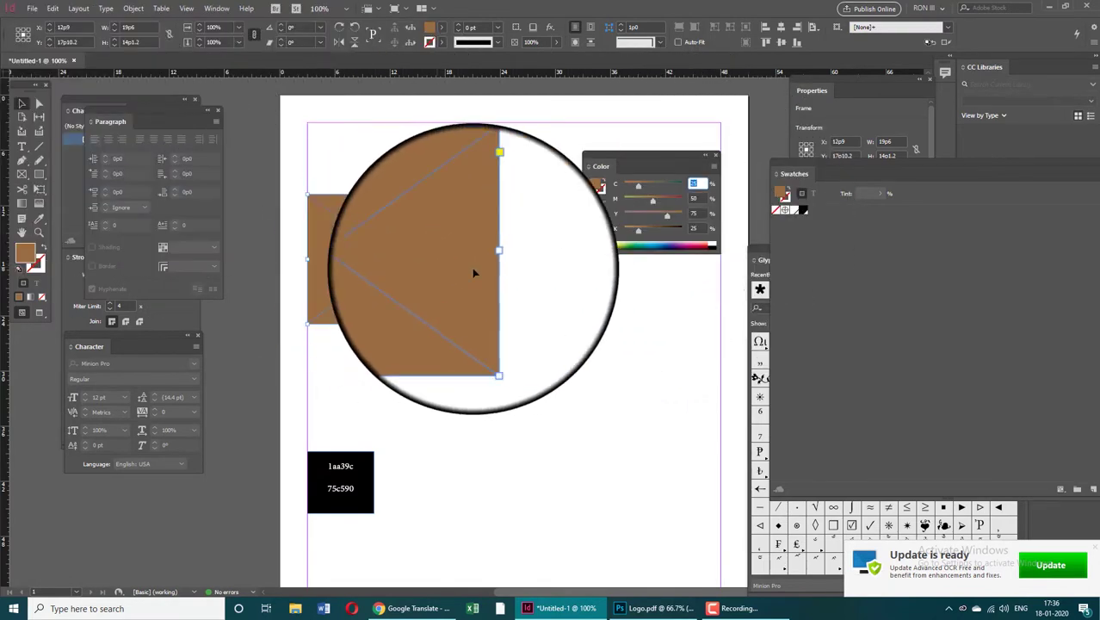
- Duplicate the brown rectangular frame, place the copy below and to the right, and reselect the original
left_click_drag(430, 238, 597, 386)
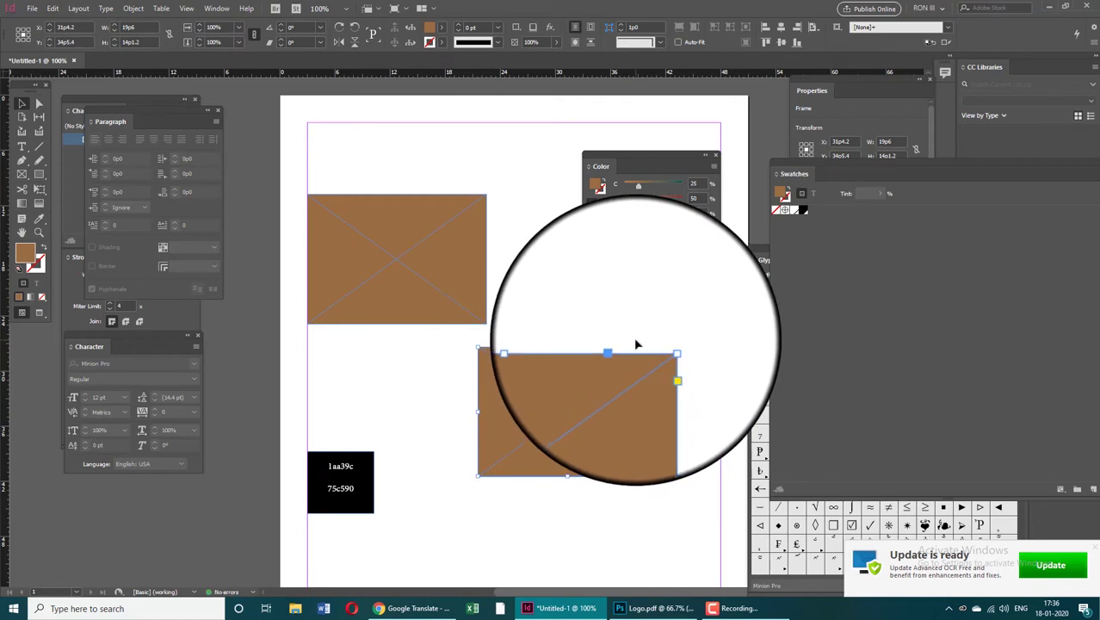
left_click(485, 282)
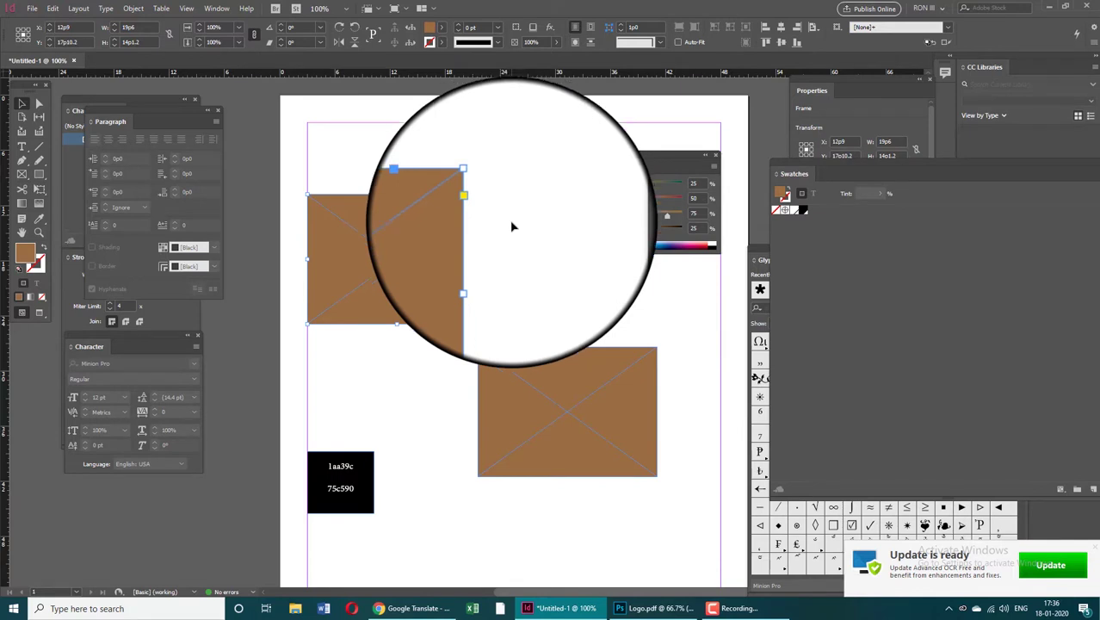
left_click(688, 184)
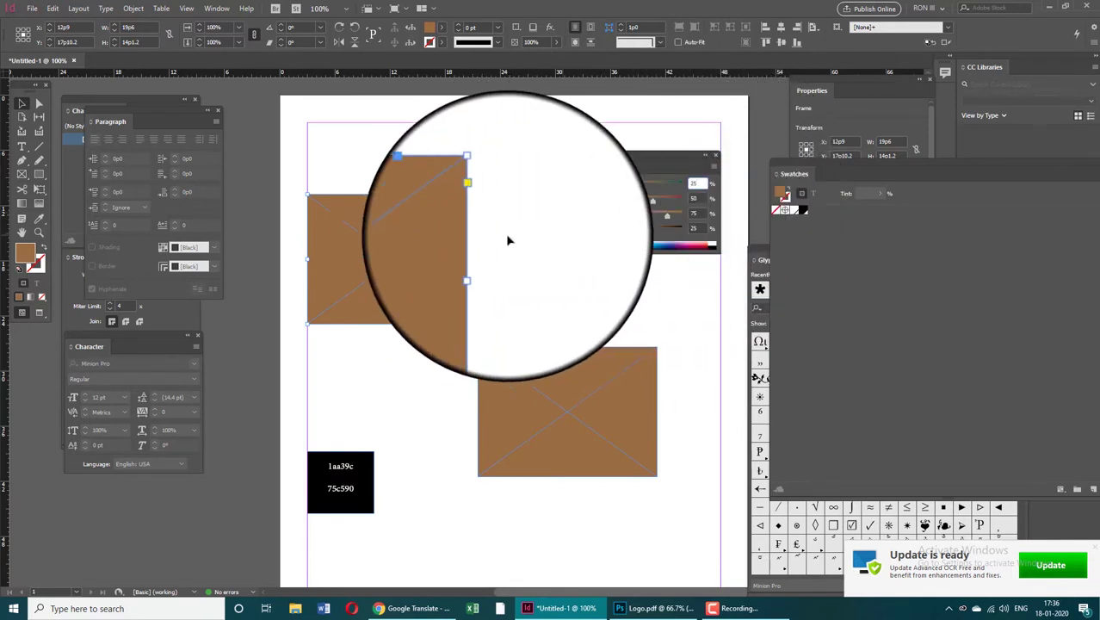
- Draw a circular ellipse frame about 5p4 in diameter on the lower part of the page, beside the black text box
right_click(24, 177)
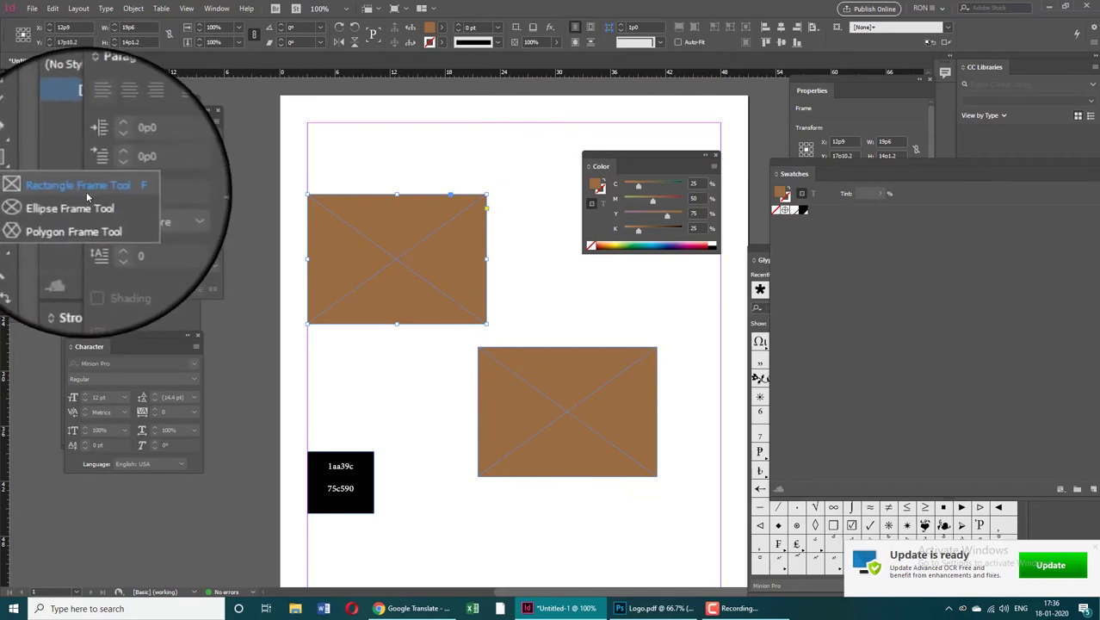
left_click(43, 188)
left_click_drag(432, 514, 484, 528)
scroll(495, 493, "down", 2)
scroll(495, 493, "up", 2)
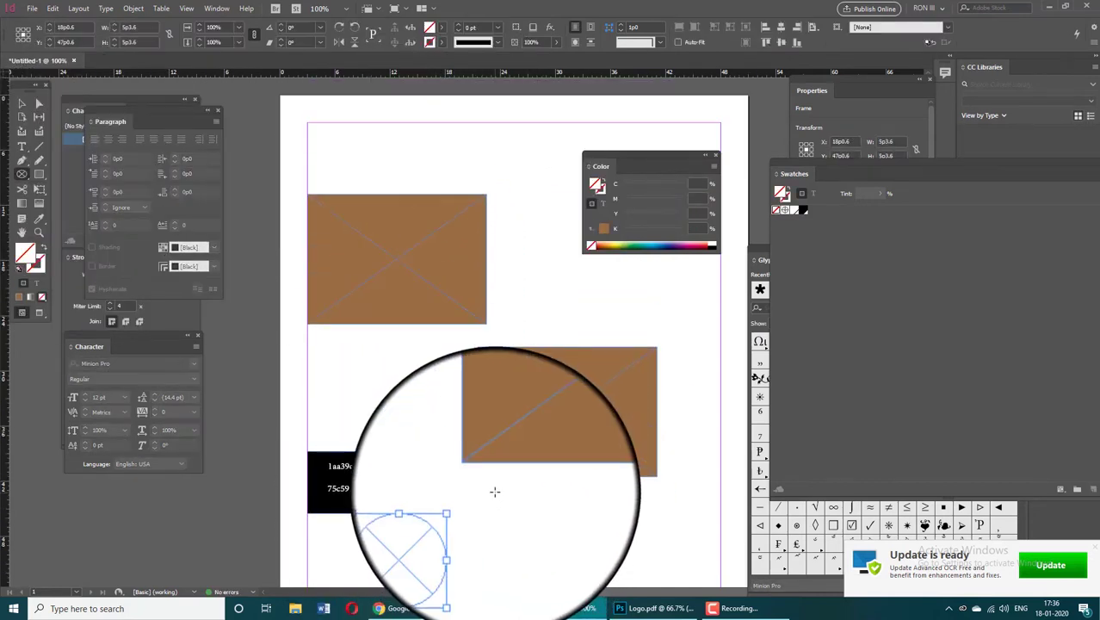
scroll(493, 489, "down", 1)
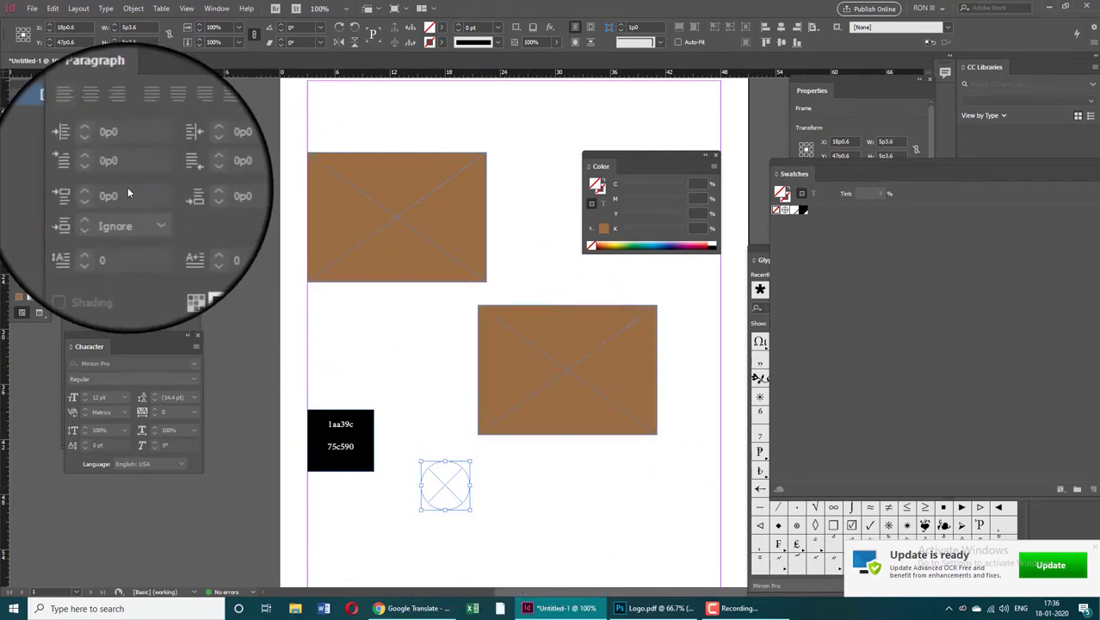
- Select the original brown rectangular frame and add its fill color to the document swatches
left_click(23, 104)
left_click(341, 179)
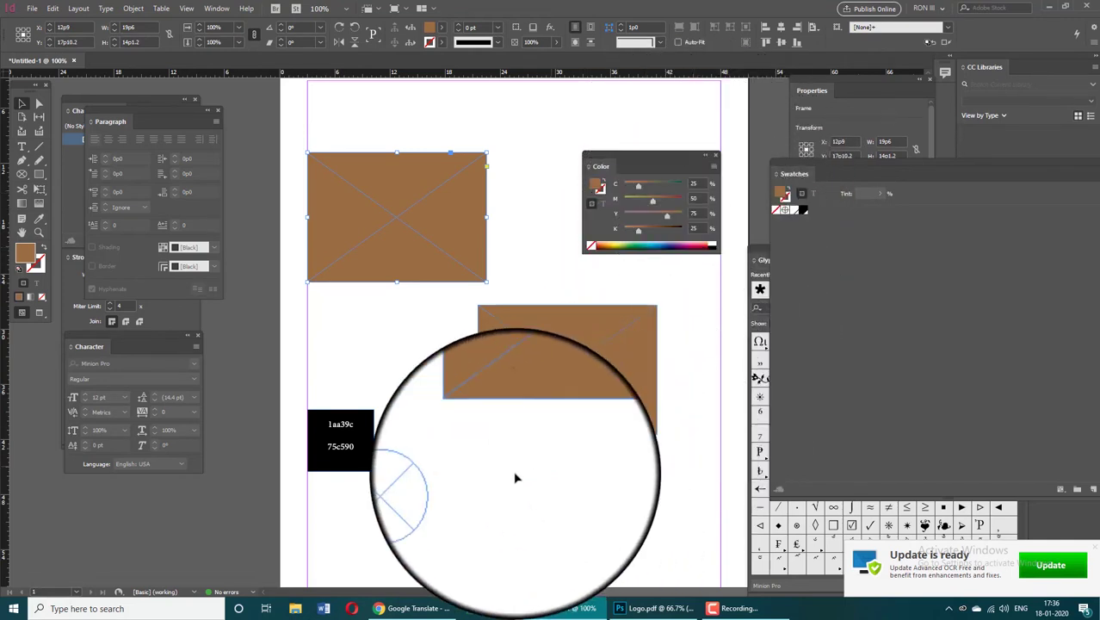
left_click(468, 482)
left_click(465, 241)
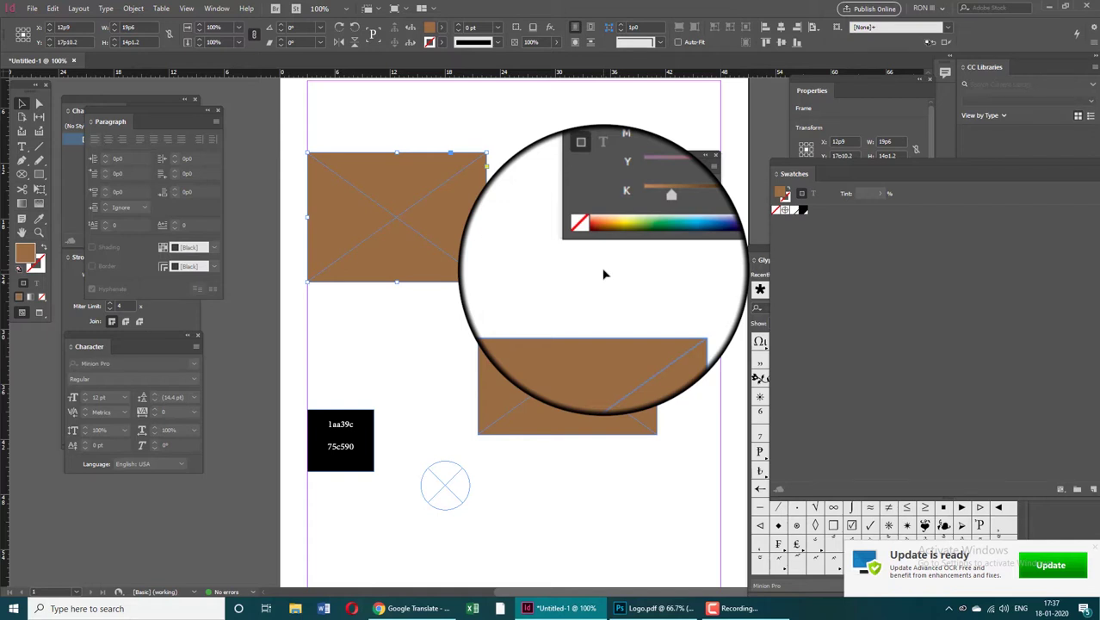
left_click(713, 168)
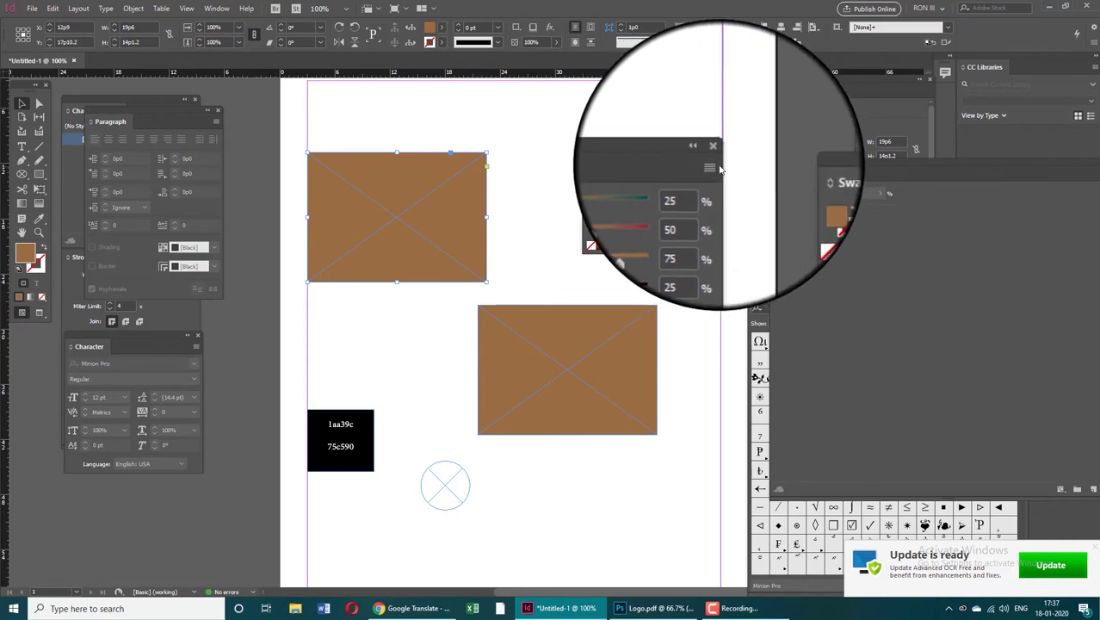
left_click(772, 230)
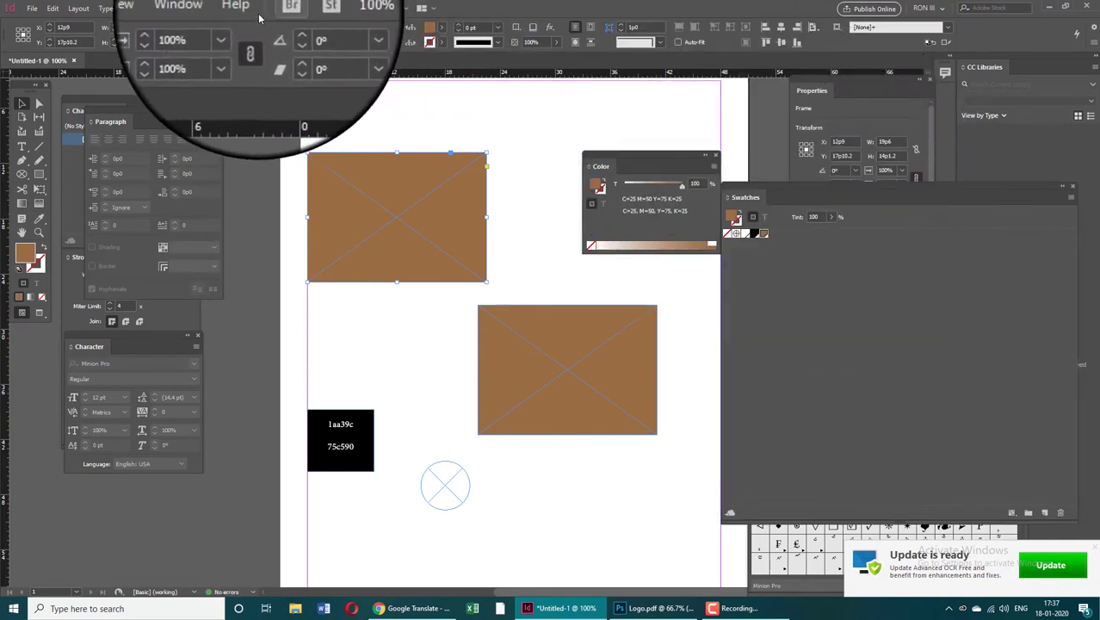
- Hide the Swatches panel and display it again
left_click(217, 8)
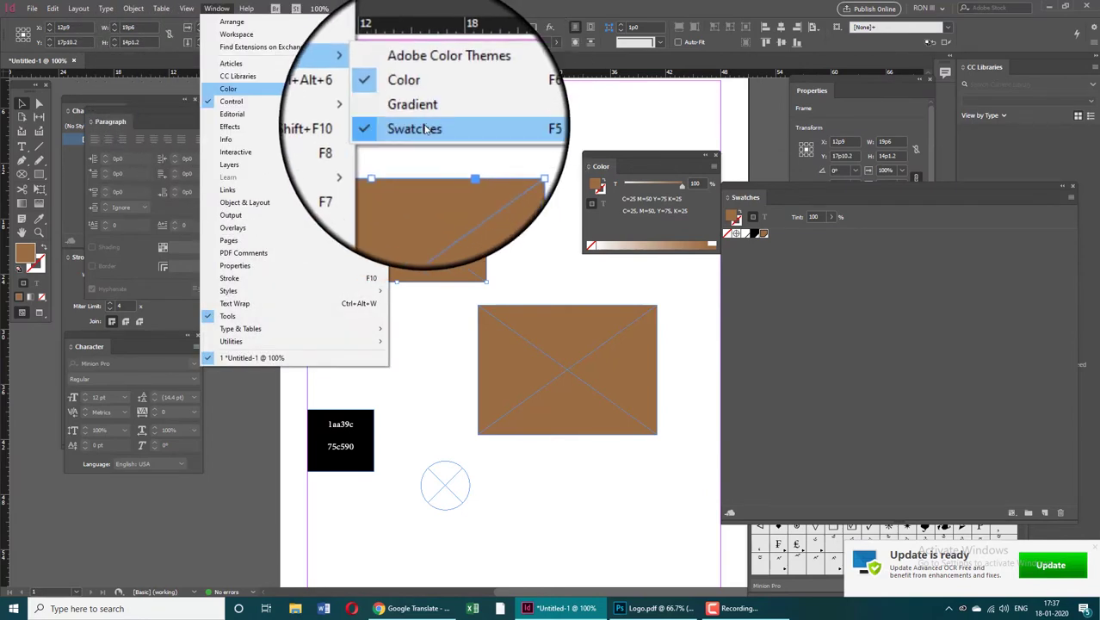
left_click(423, 135)
left_click(217, 8)
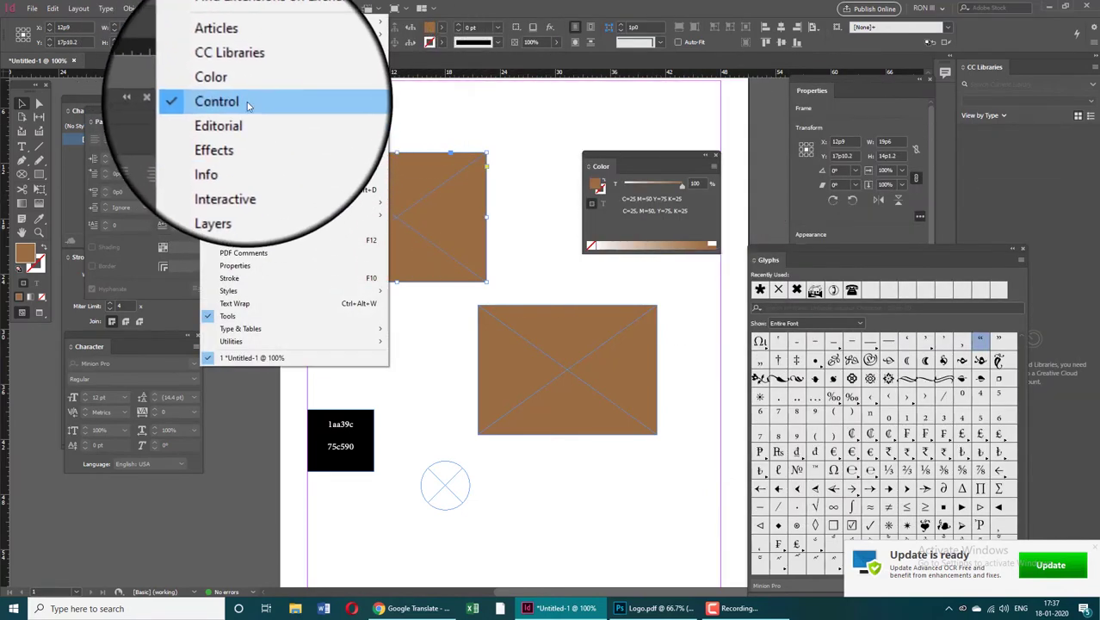
mouse_move(228, 88)
left_click(431, 127)
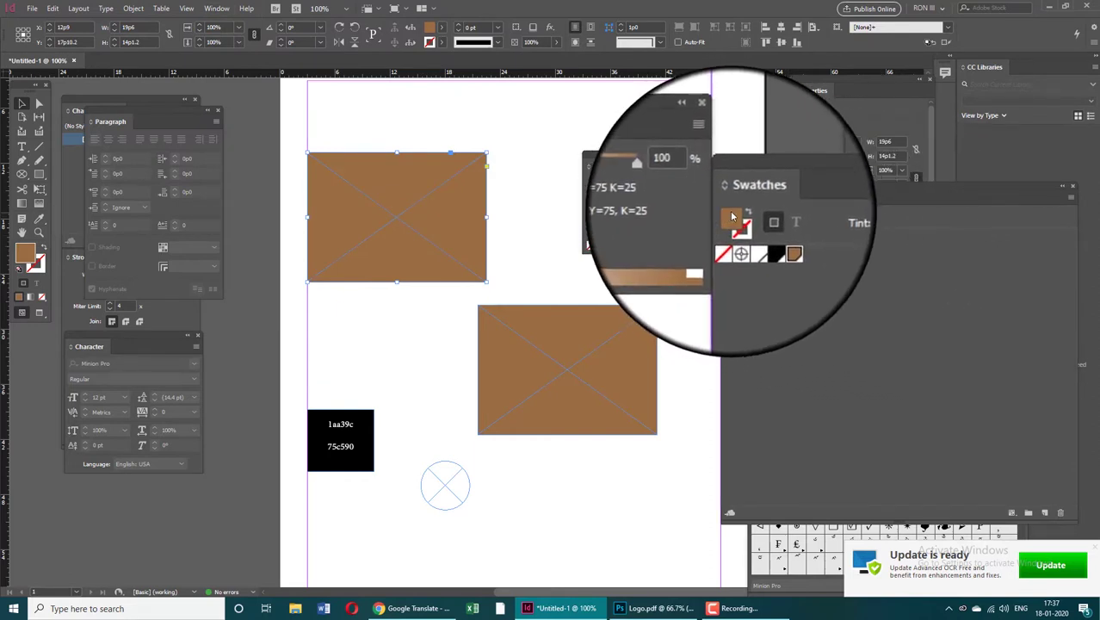
- Fill the circular frame with the saved brown swatch and leave the circle selected
left_click(763, 235)
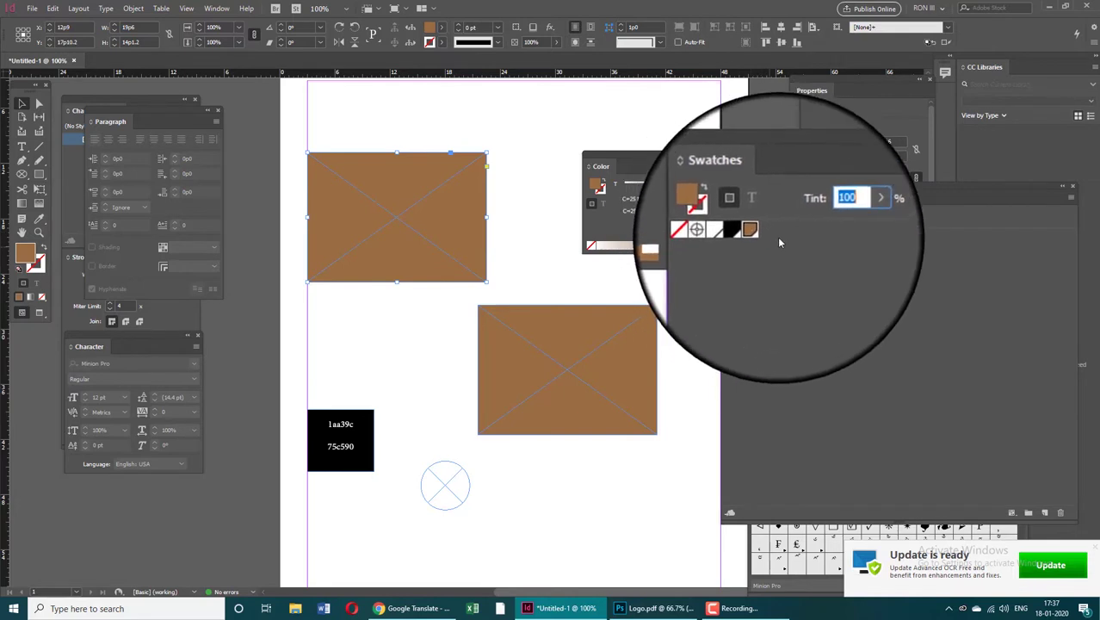
scroll(517, 310, "down", 3)
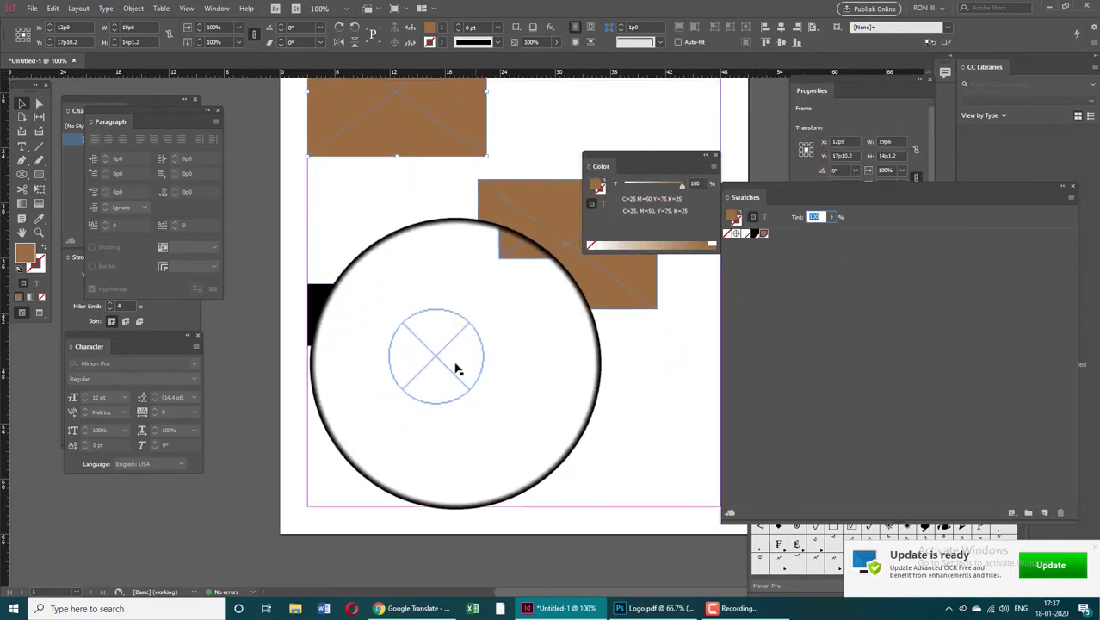
left_click(452, 362)
left_click(764, 233)
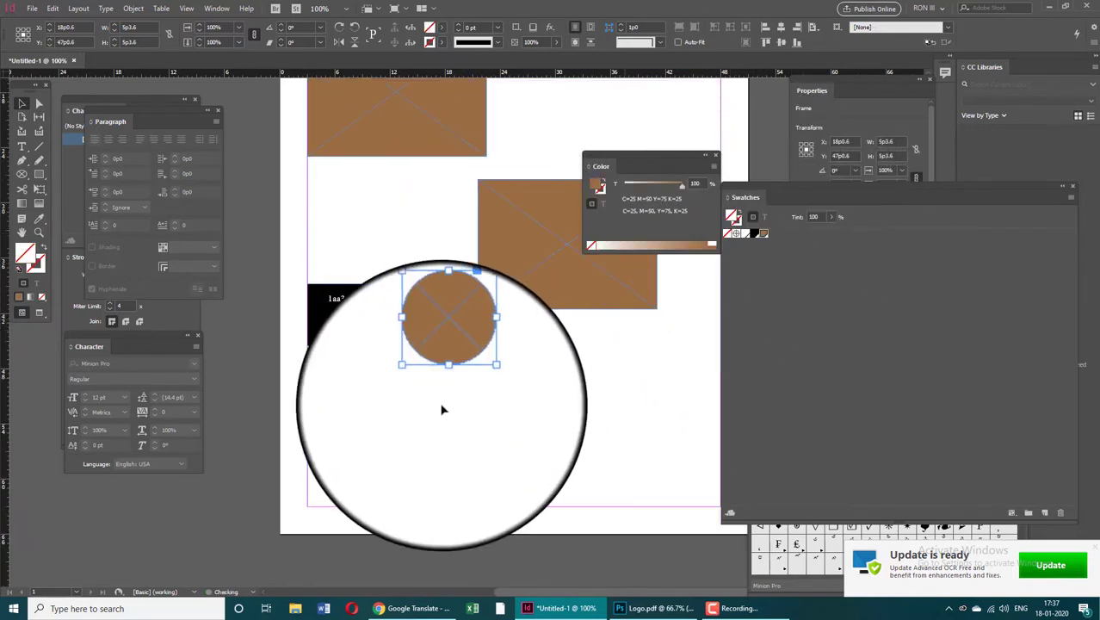
left_click(580, 374)
left_click(445, 361)
scroll(531, 386, "up", 4)
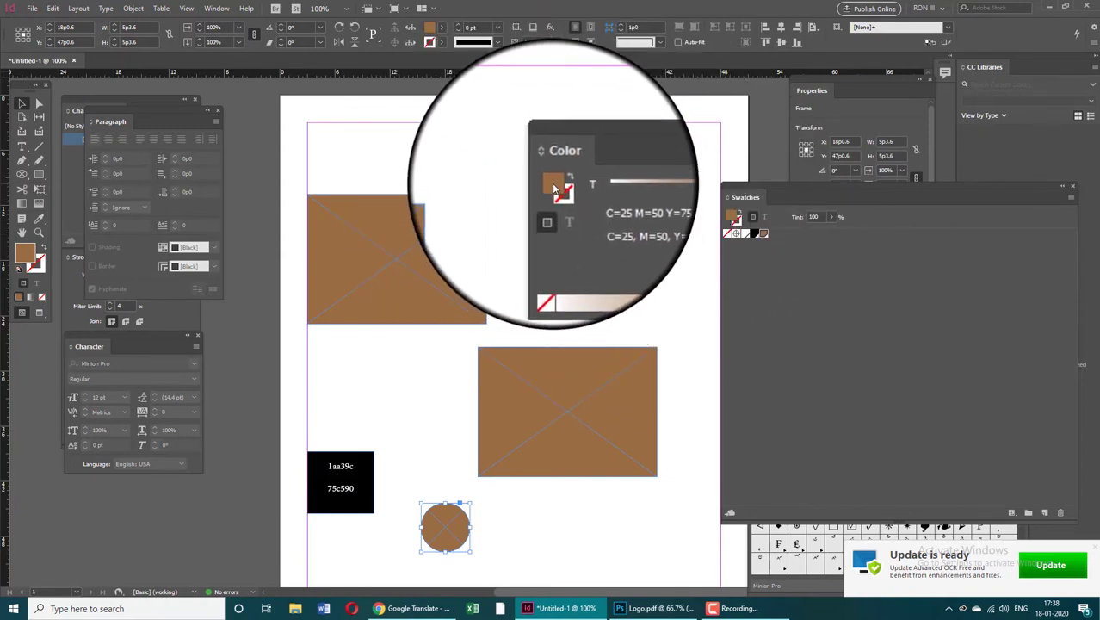
double_click(554, 186)
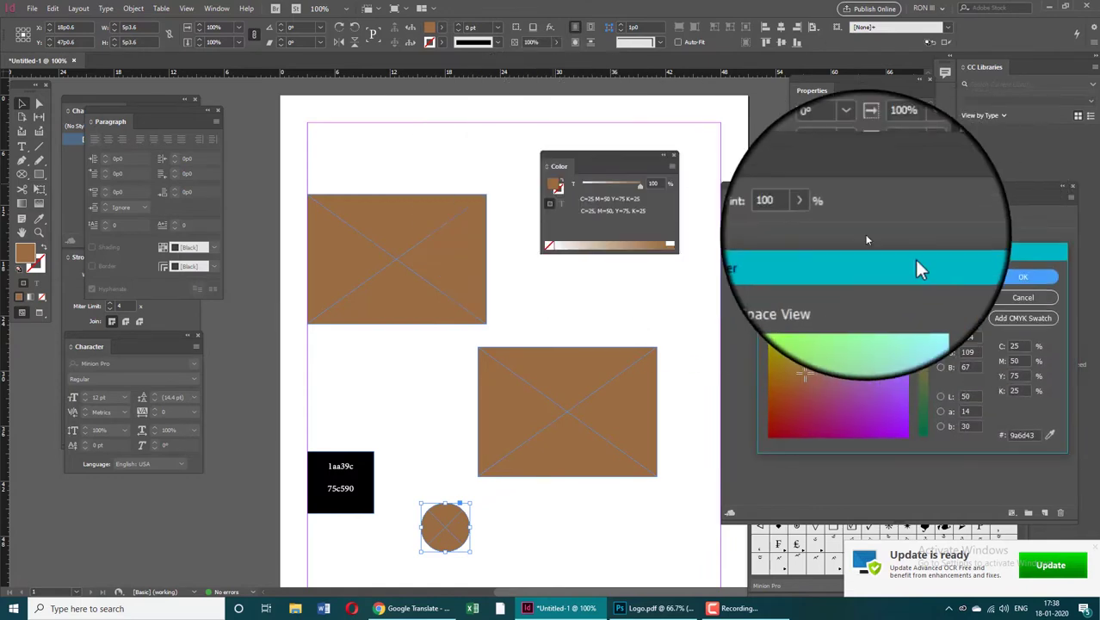
left_click_drag(921, 255, 933, 168)
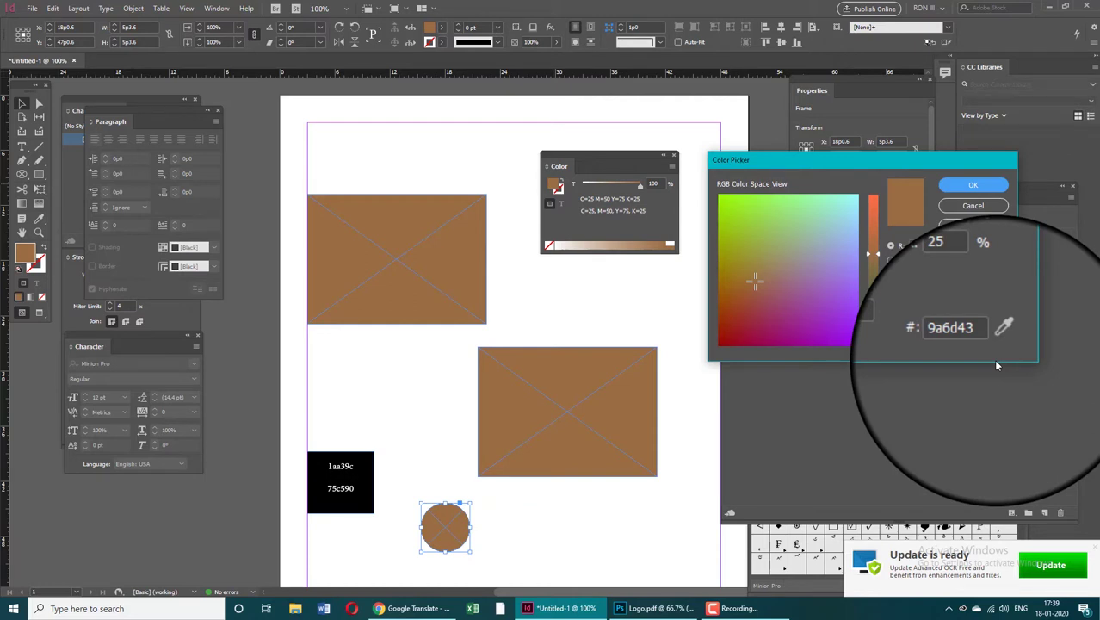
left_click(332, 468)
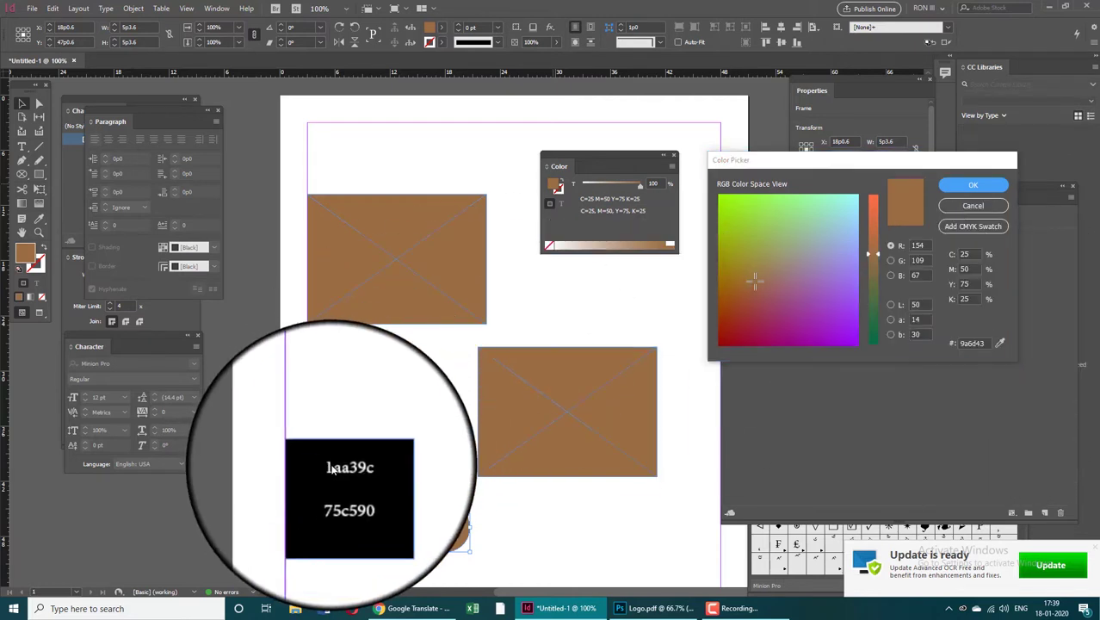
key("Escape")
- Copy the hex code 1aa39c from the black text box, apply it as that text's color and add it as a CMYK swatch
left_click(332, 468)
double_click(334, 466)
key("ctrl+c")
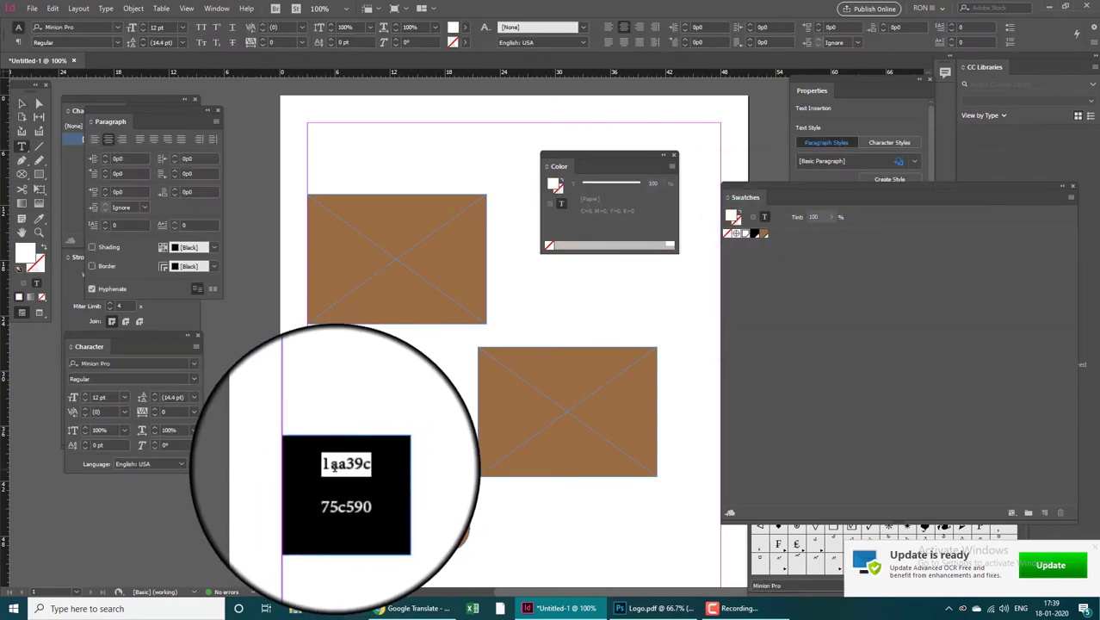
double_click(553, 185)
double_click(969, 342)
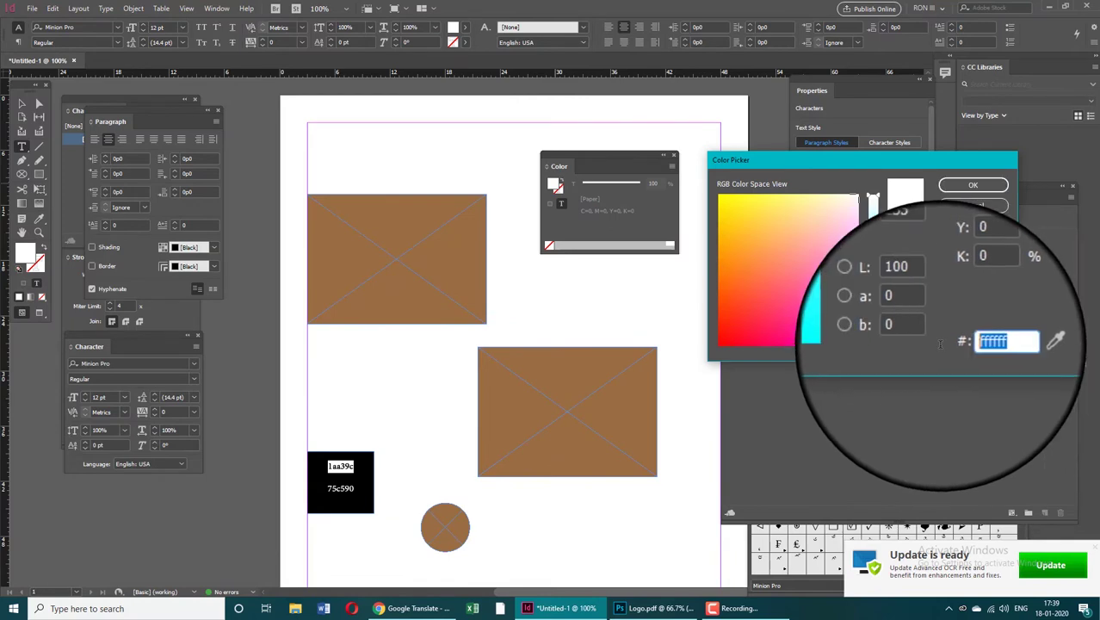
key("ctrl+v")
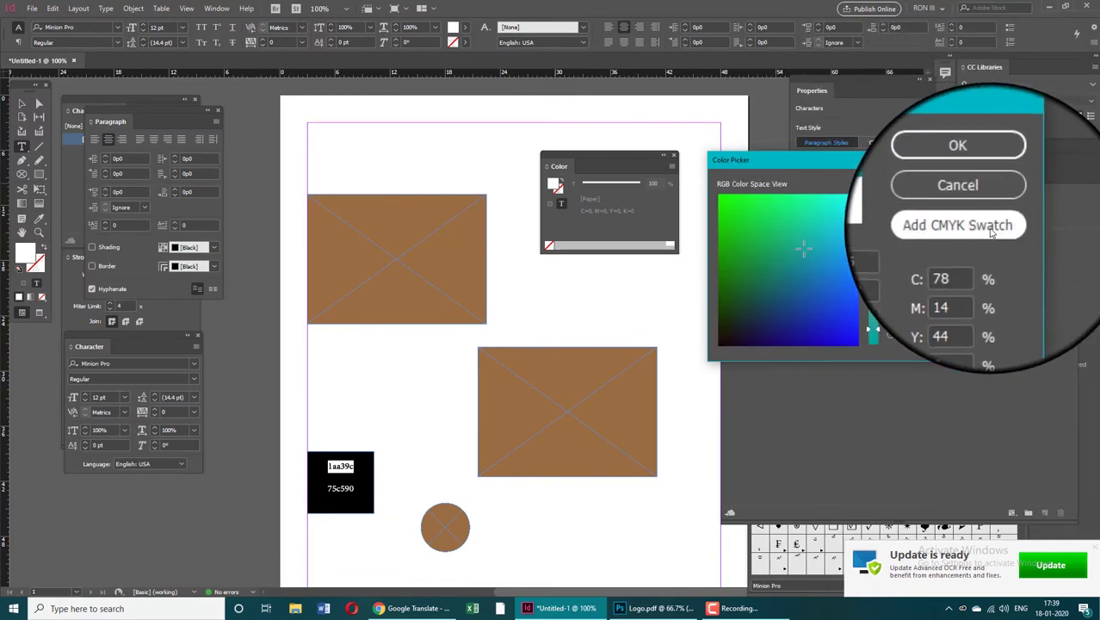
left_click(991, 231)
left_click(936, 179)
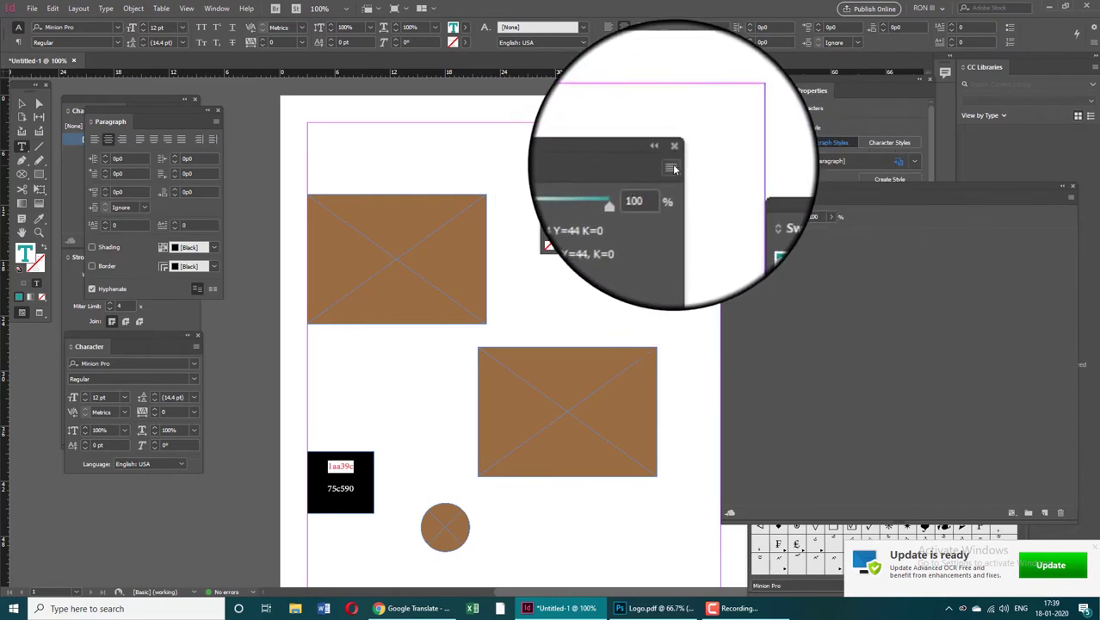
- Color the 75c590 text with the copied hex value 1aa39c, add that color as a CMYK swatch and select the text frame
double_click(361, 484)
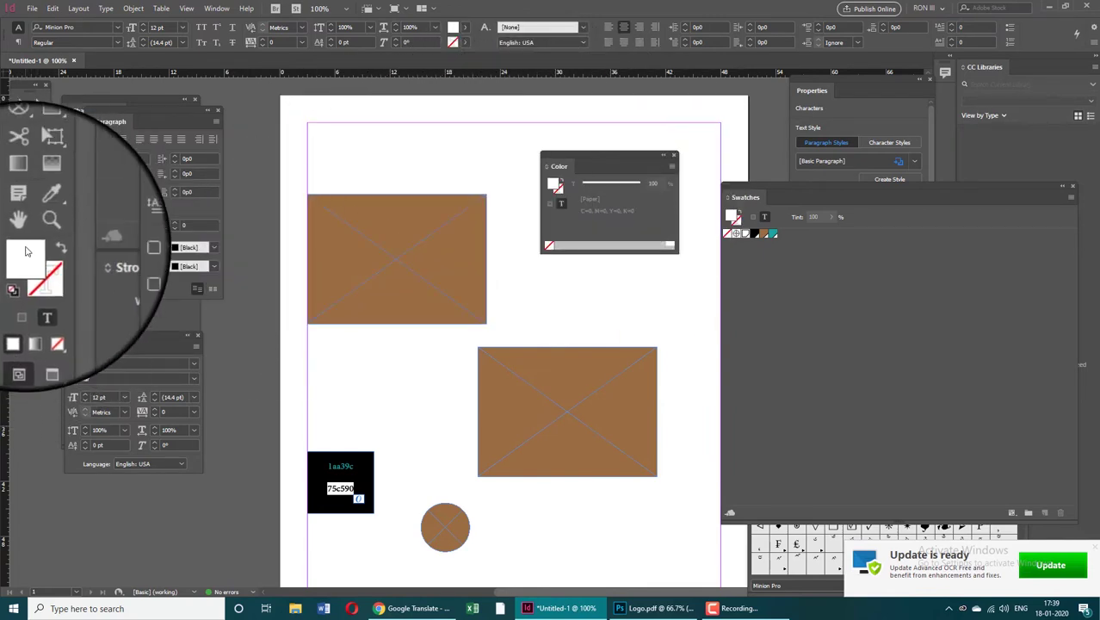
double_click(27, 251)
double_click(929, 343)
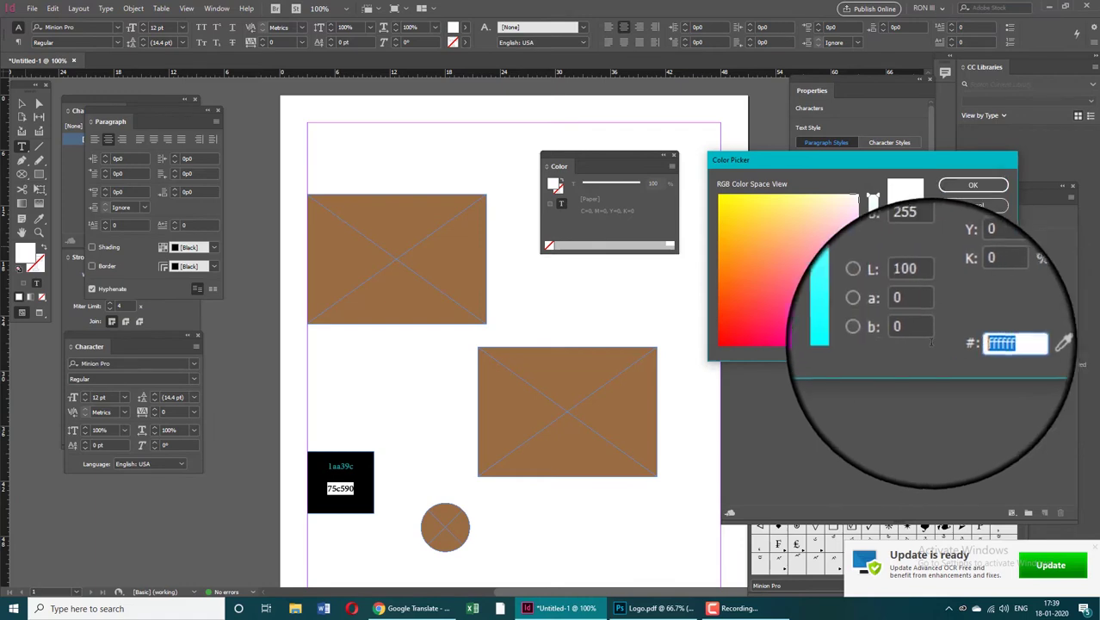
key("ctrl+v")
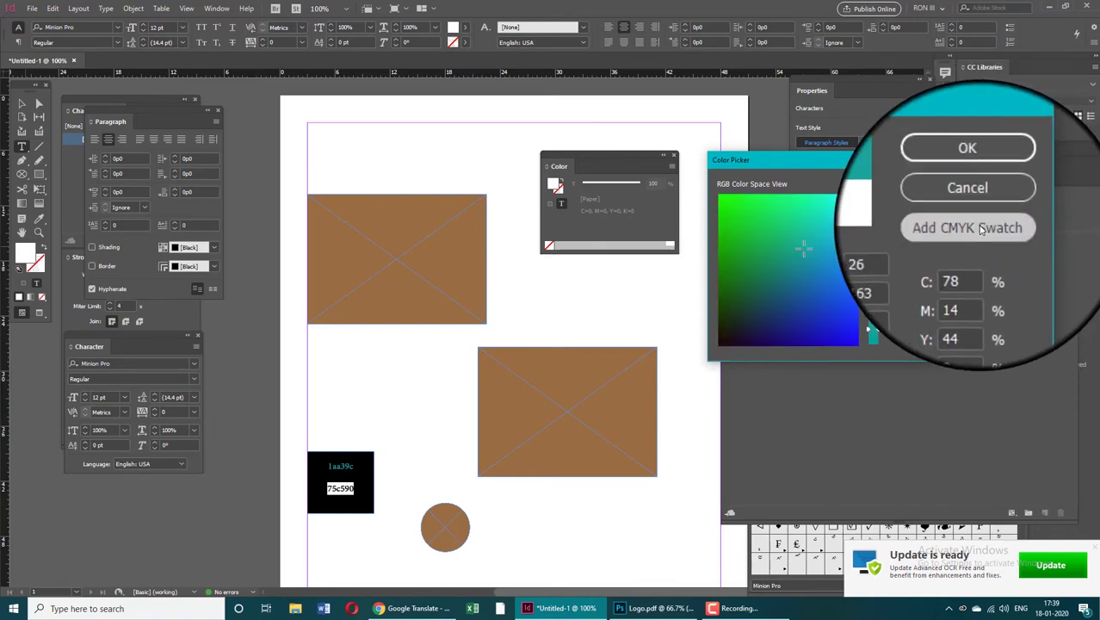
left_click(981, 187)
left_click(22, 104)
left_click(340, 482)
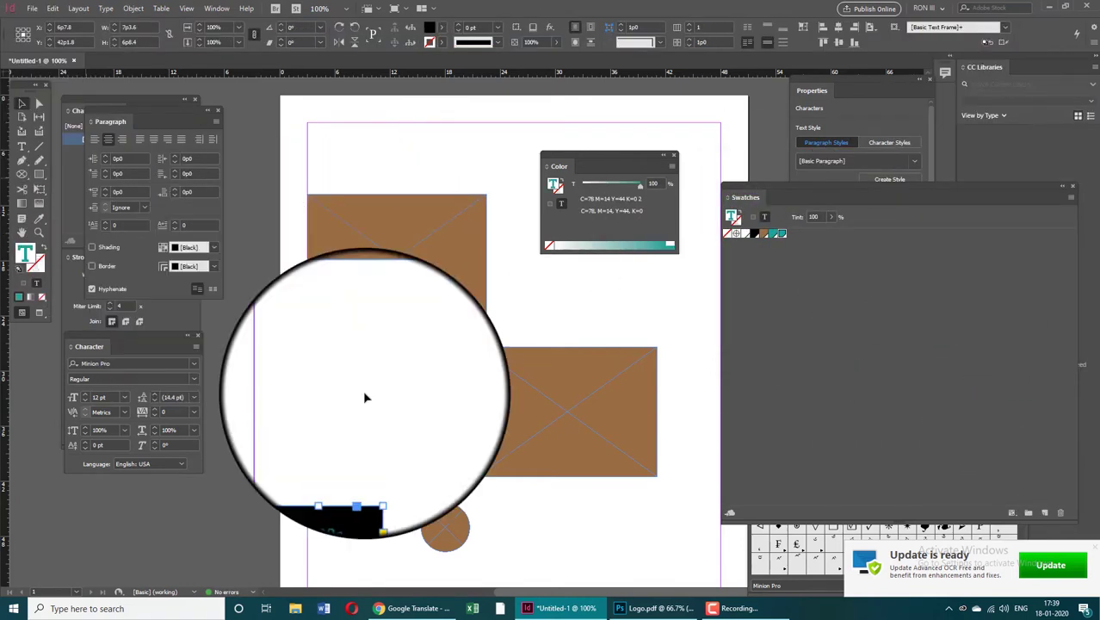
- Color the 75c590 text with hex 75c590 in the Color Picker and add that color as a CMYK swatch
left_click(356, 504)
key("ctrl+equal")
key("ctrl+equal")
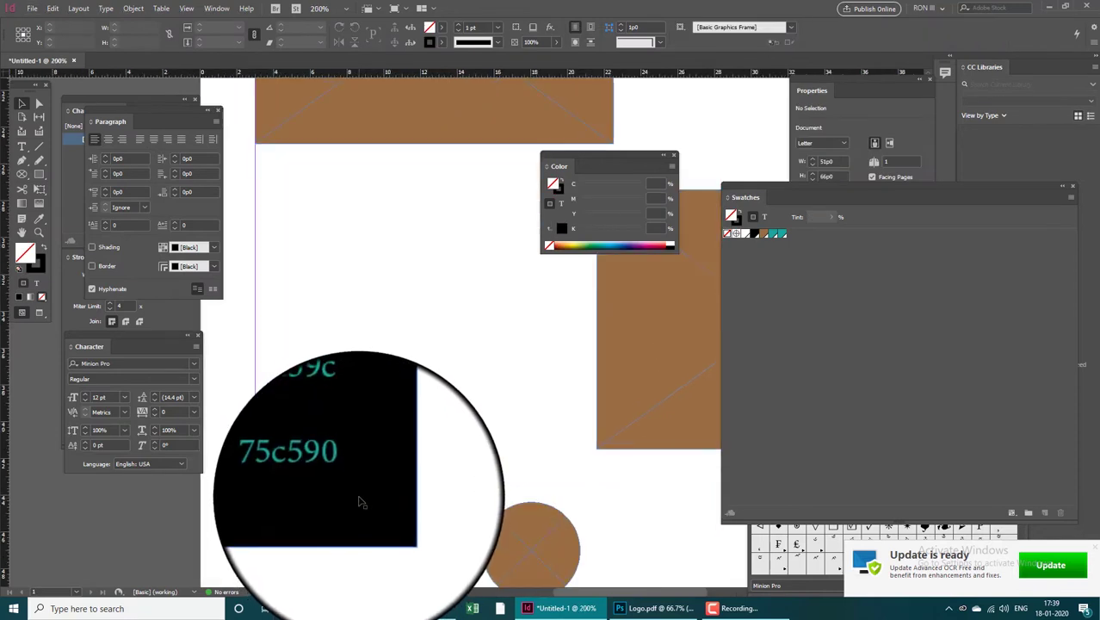
key("ctrl+minus")
key("ctrl+minus")
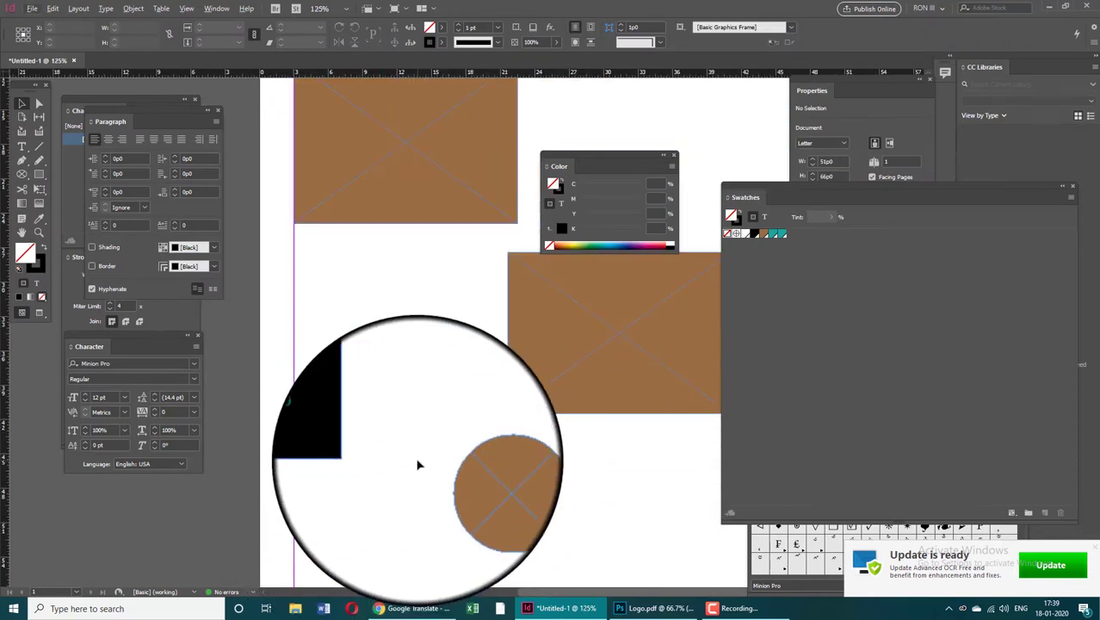
key("t")
double_click(328, 425)
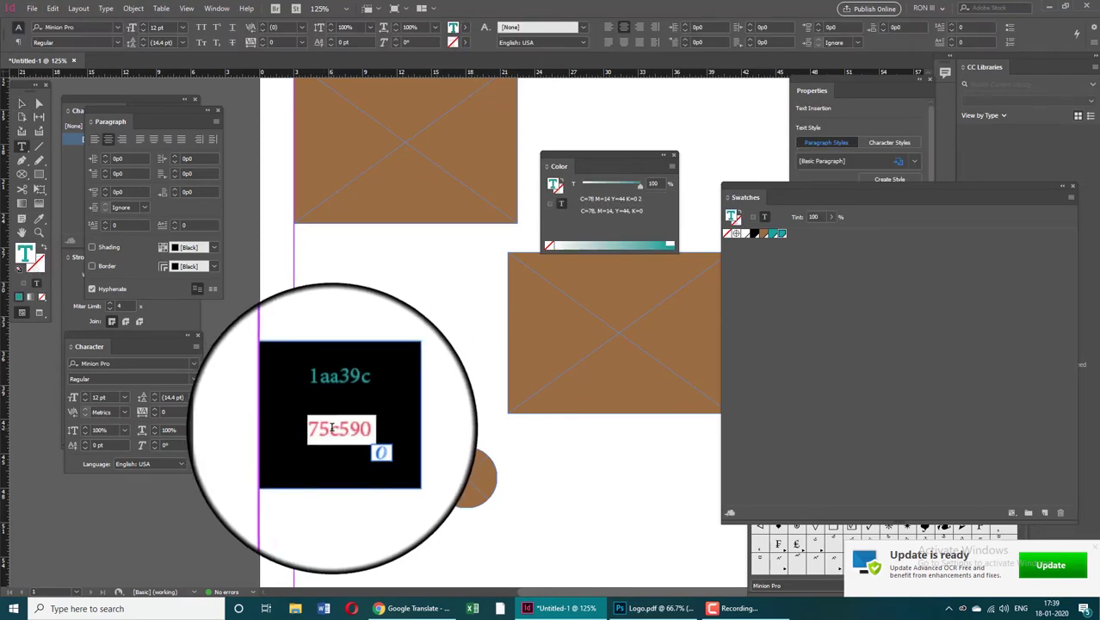
double_click(25, 251)
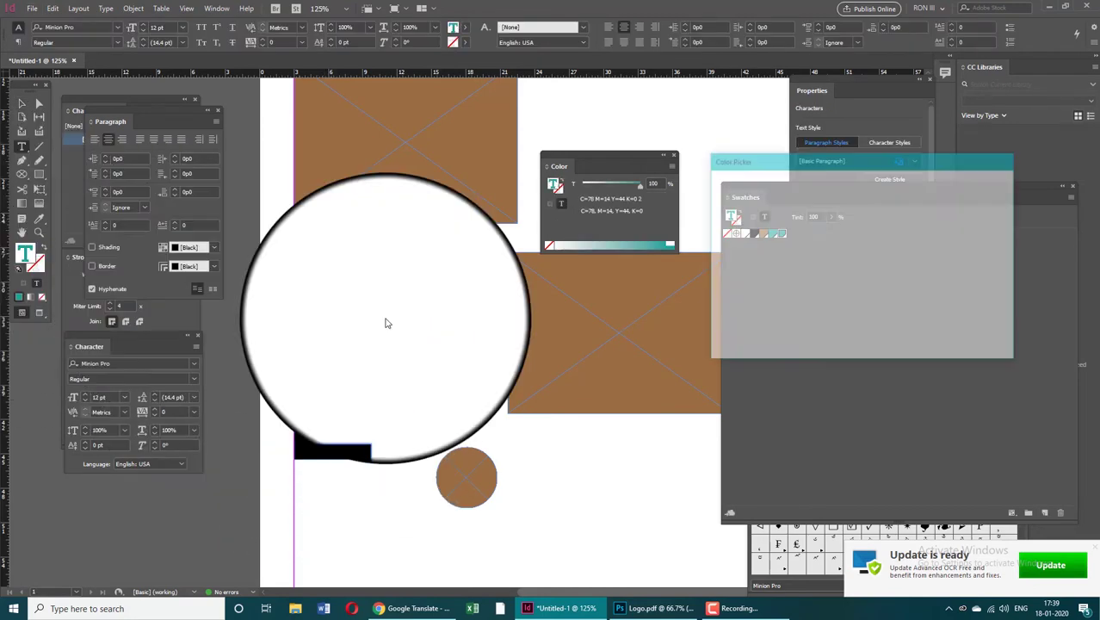
double_click(972, 344)
type("1aa39c")
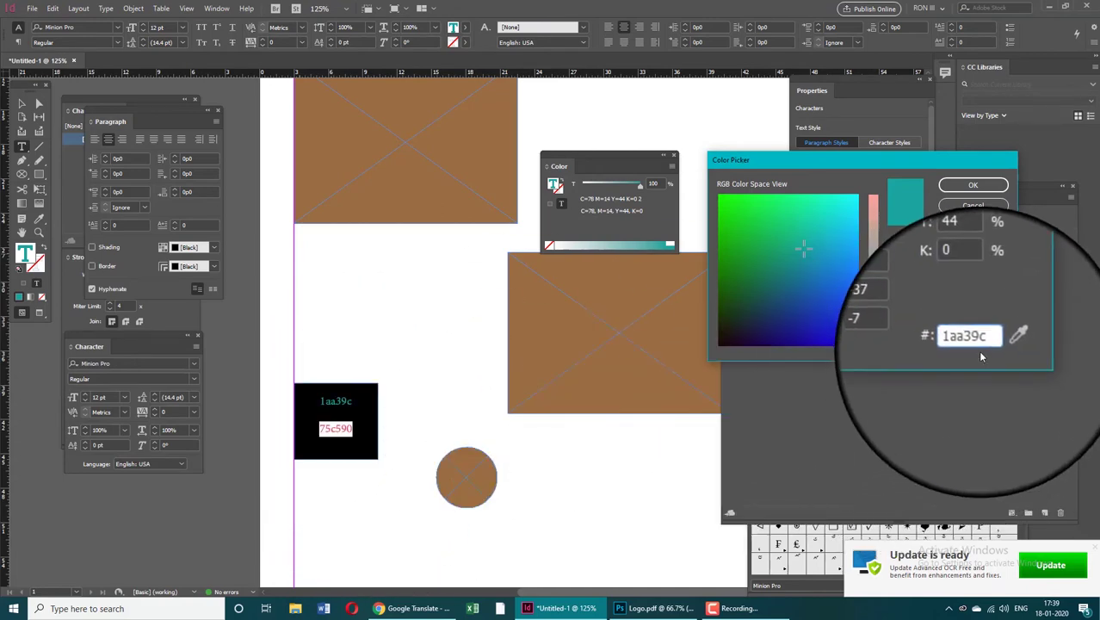
left_click_drag(989, 342, 938, 348)
type("75c")
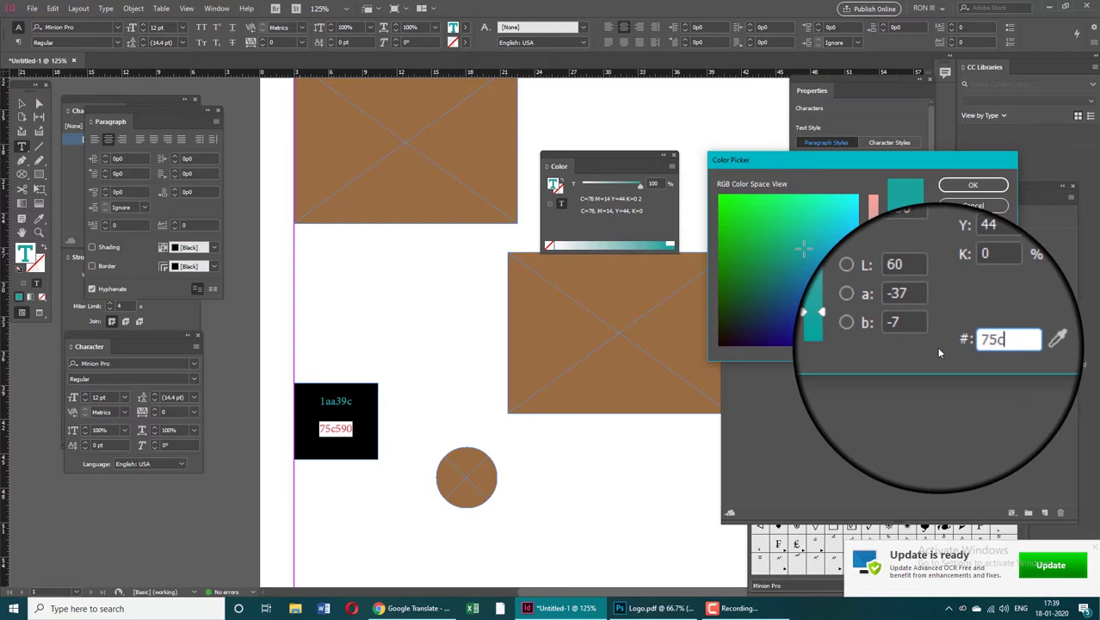
type("590")
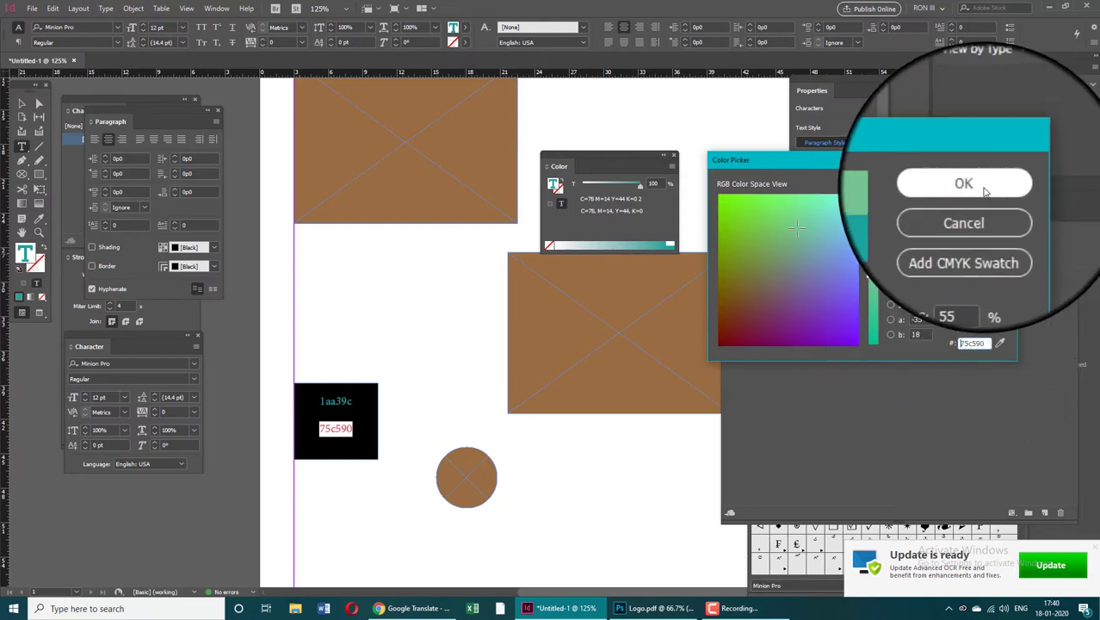
left_click(972, 182)
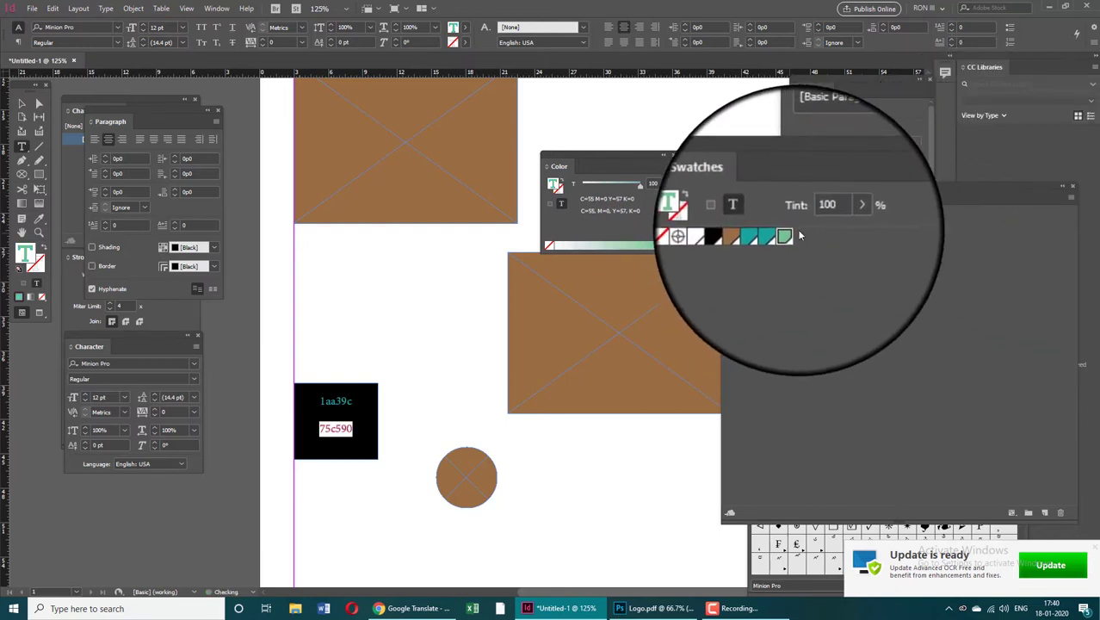
- Select the black text frame and examine its fill in the Color Picker, leaving the color unchanged
left_click(23, 104)
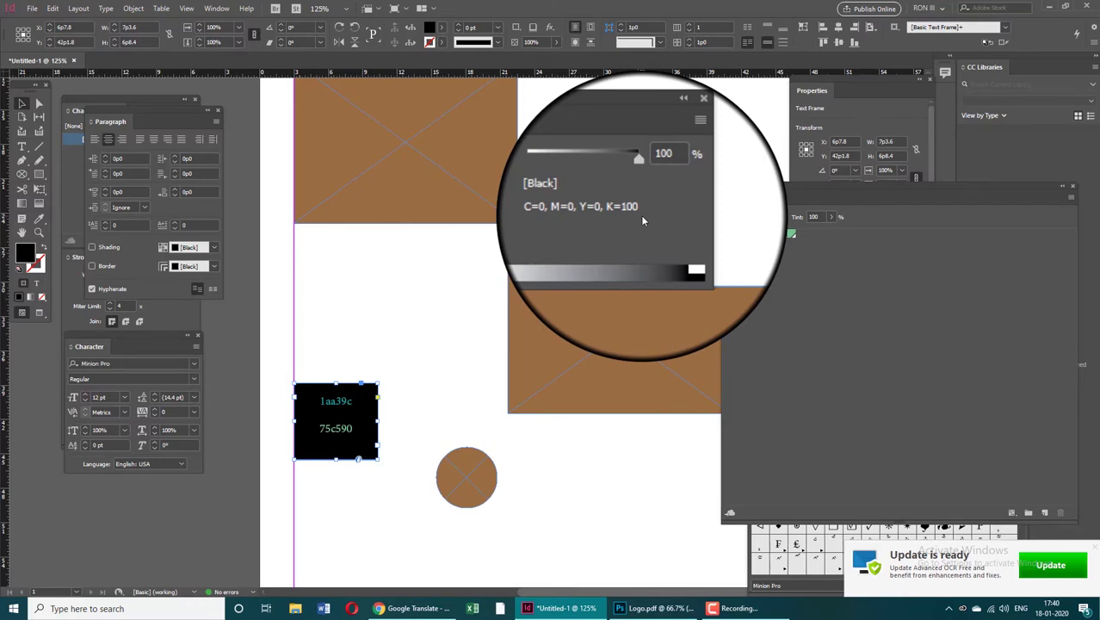
double_click(23, 254)
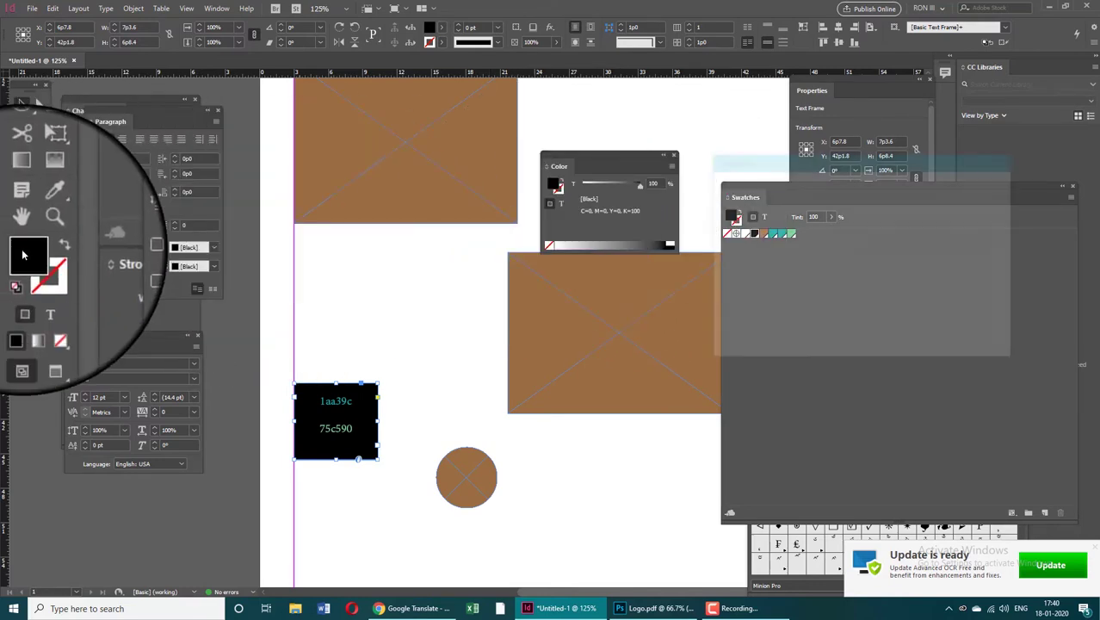
key("Escape")
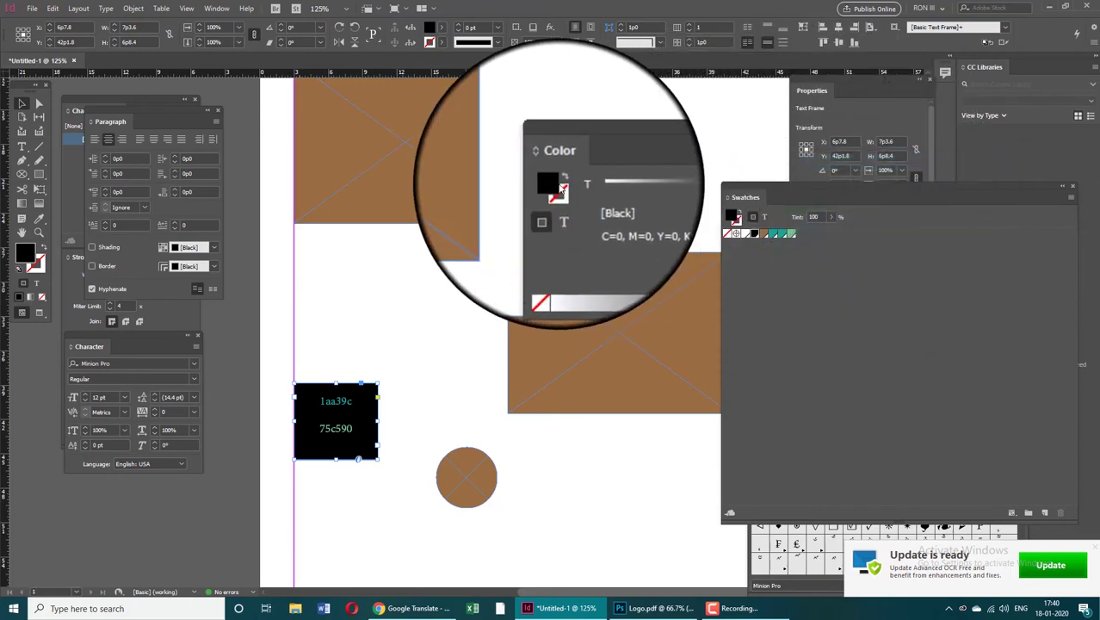
double_click(555, 185)
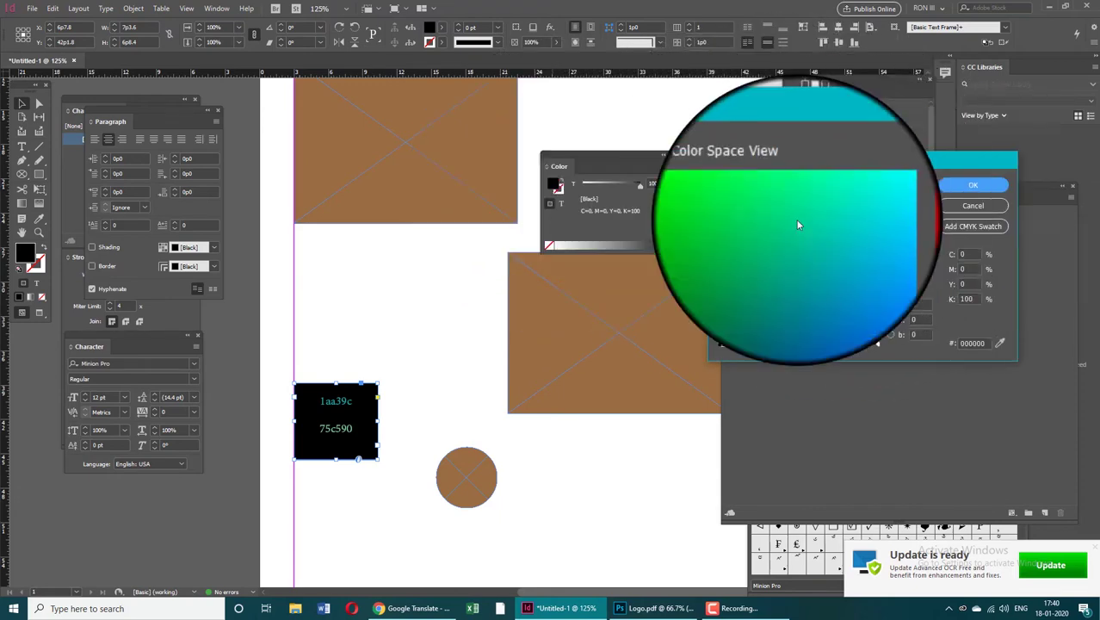
key("Escape")
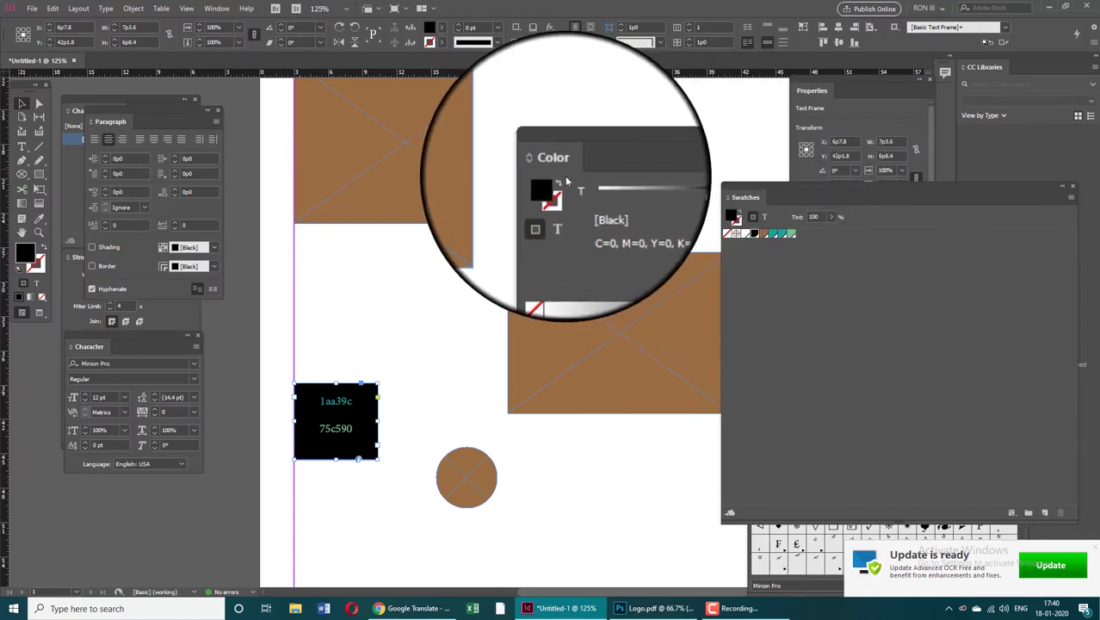
double_click(555, 185)
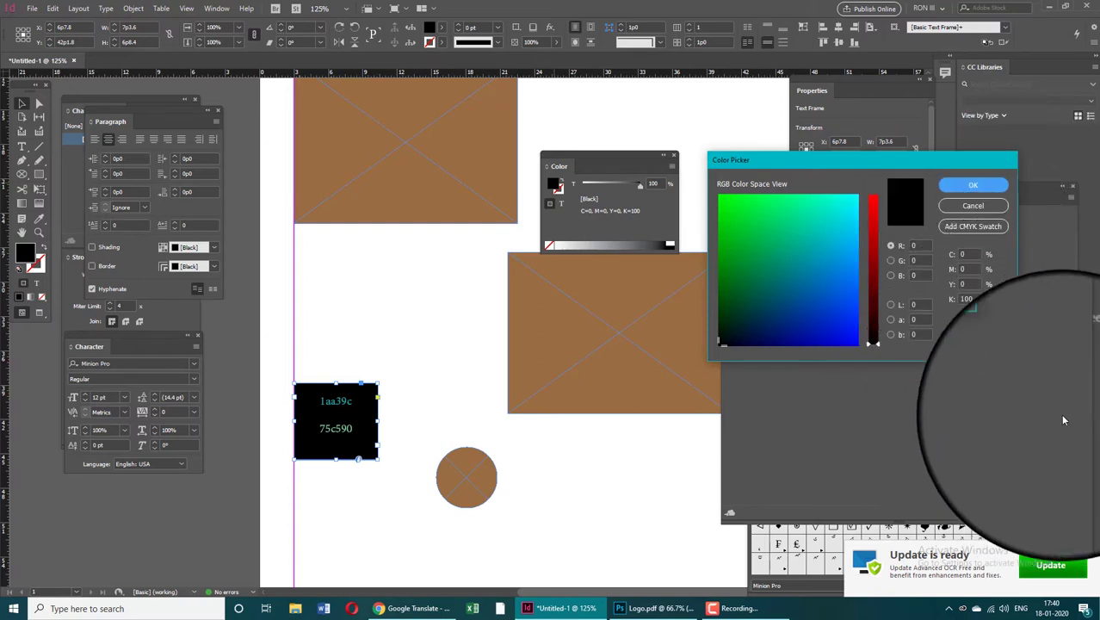
key("Escape")
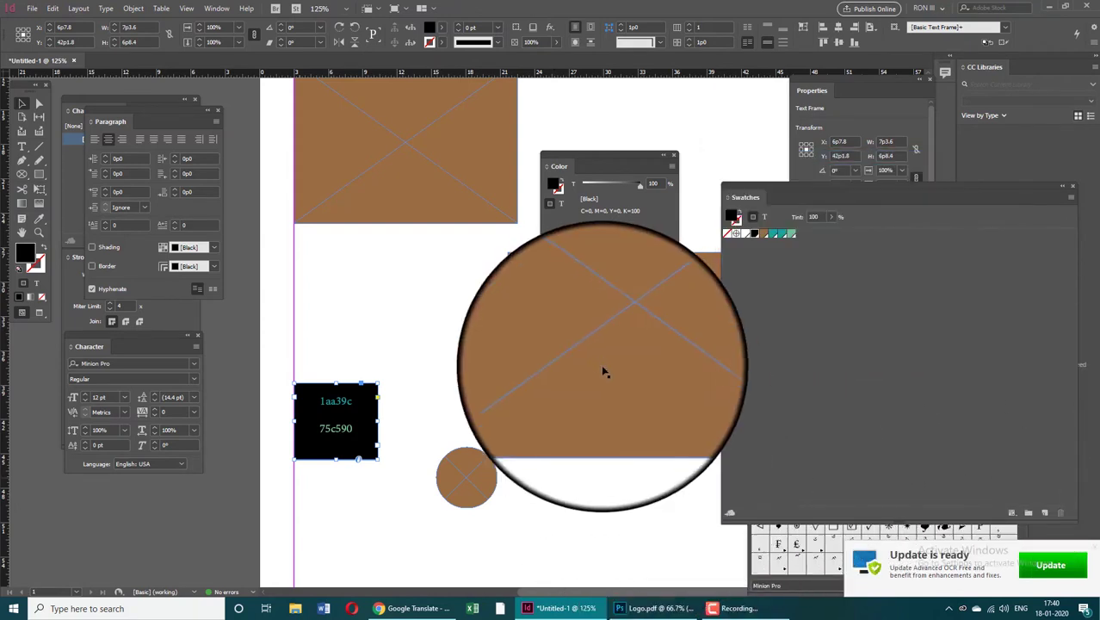
- Select the second brown rectangular frame, show its fill values in the Color panel as RGB, and deselect the frame
left_click(621, 380)
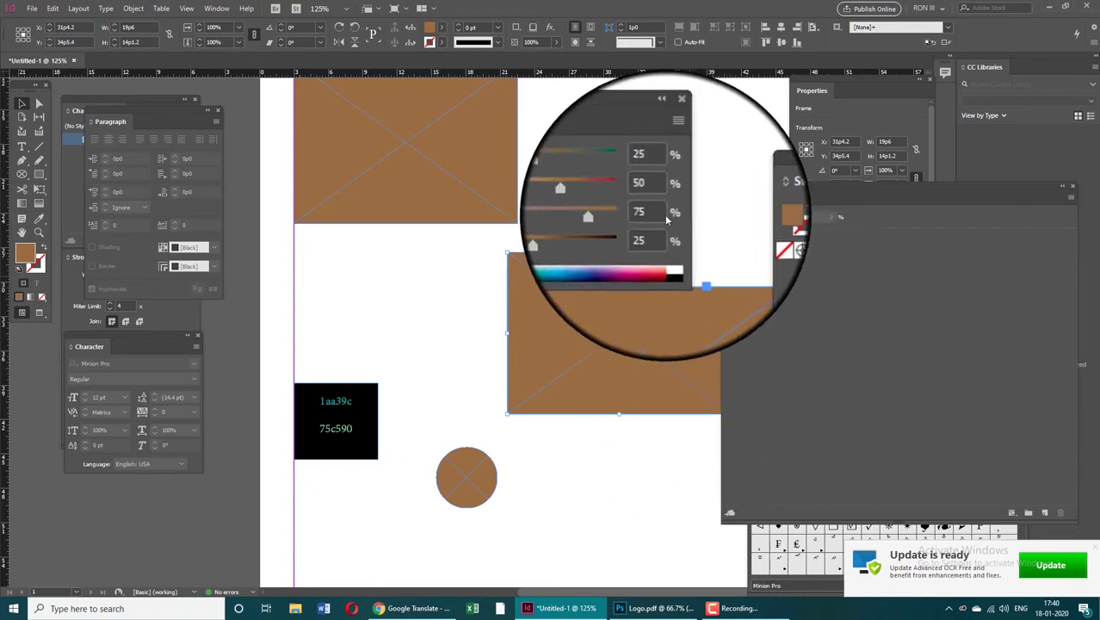
left_click_drag(669, 235, 676, 258)
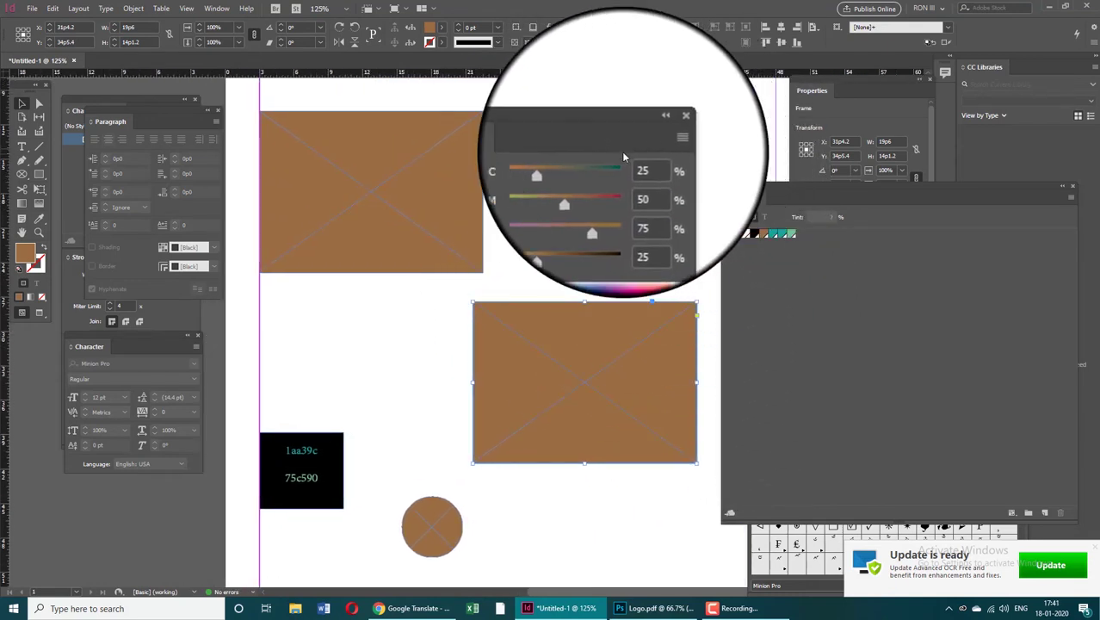
left_click(654, 156)
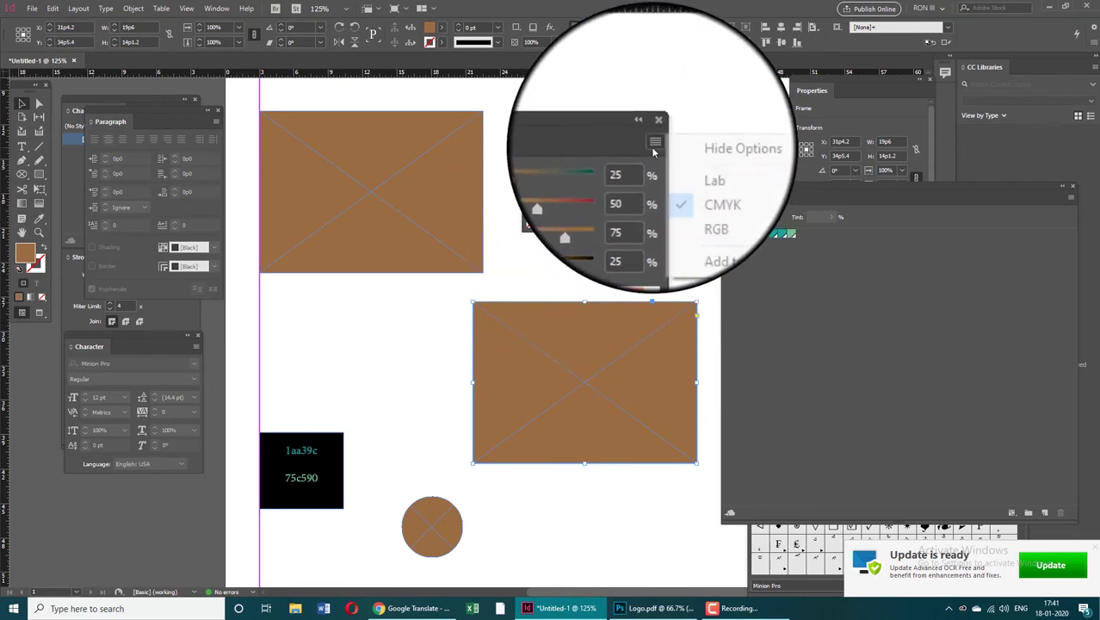
left_click(705, 192)
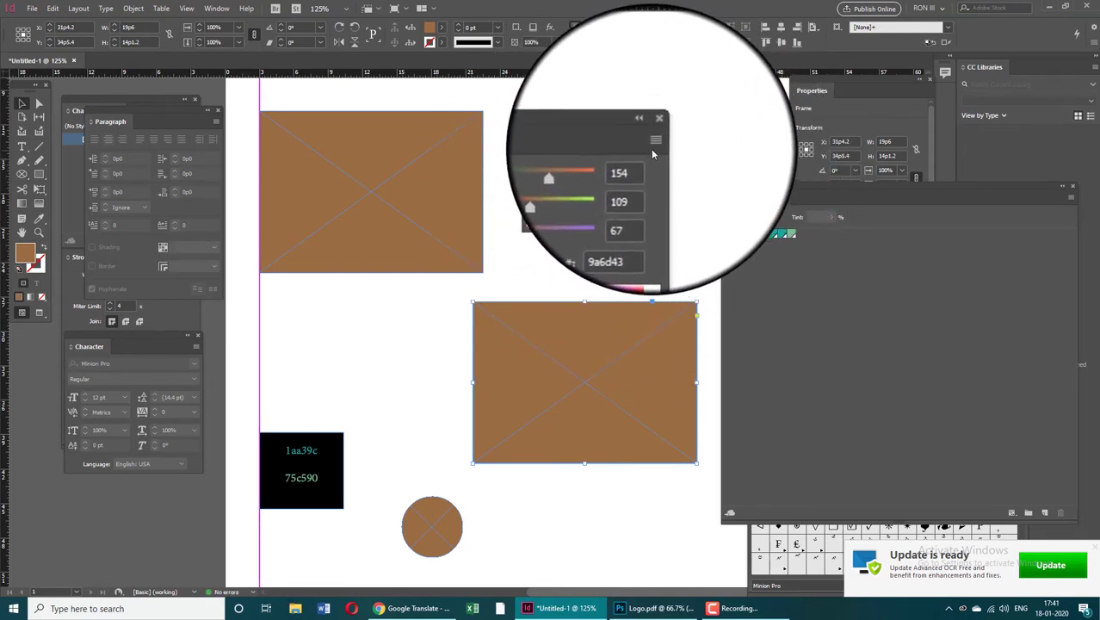
left_click(650, 150)
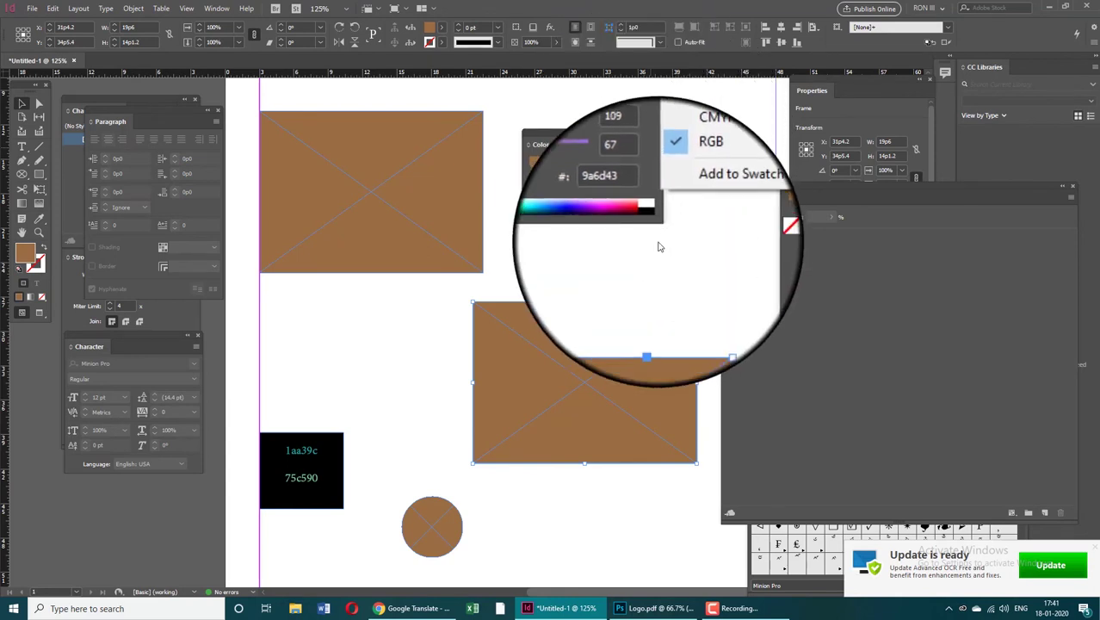
left_click(652, 151)
left_click(651, 152)
left_click(685, 284)
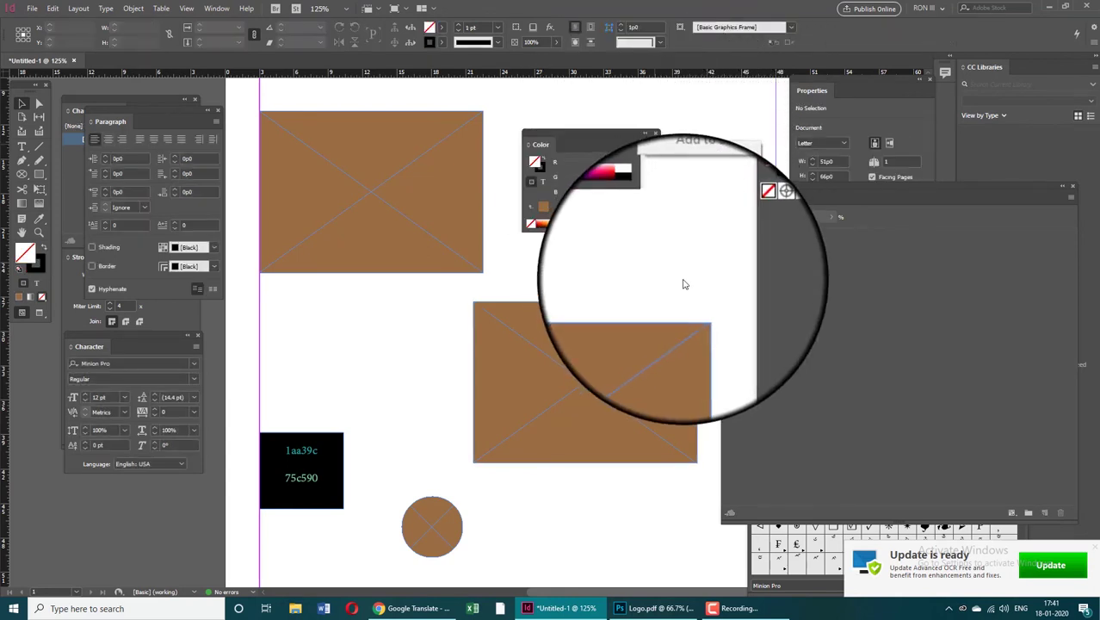
- Select the second brown rectangular frame, set the Color panel to CMYK and fill the frame with hex 1aa39c using the Color Picker
left_click(680, 325)
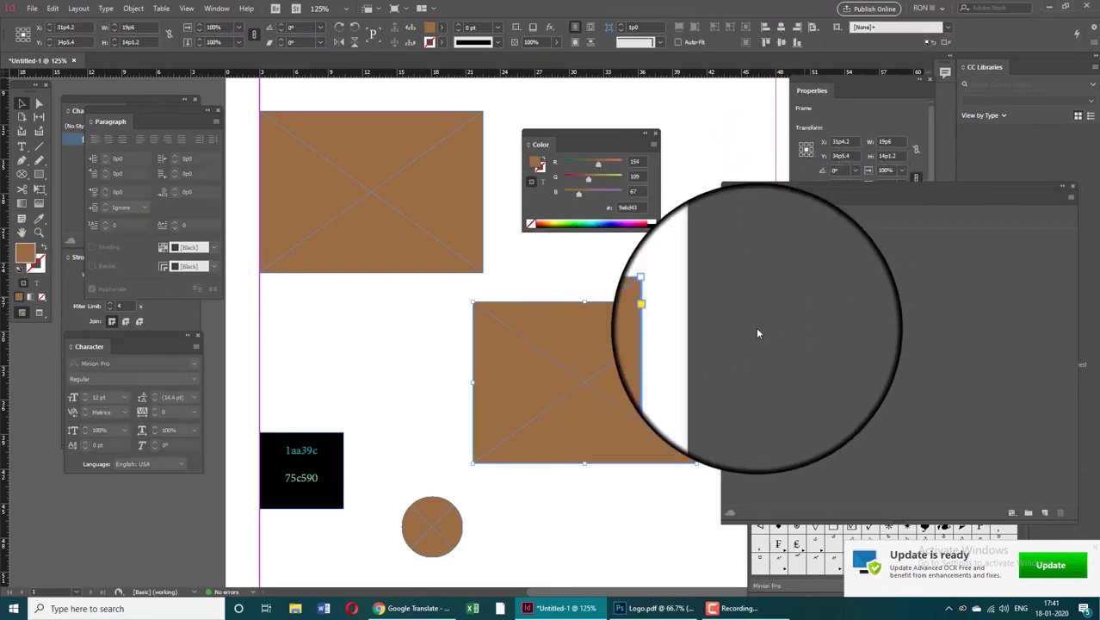
left_click(654, 147)
left_click(681, 179)
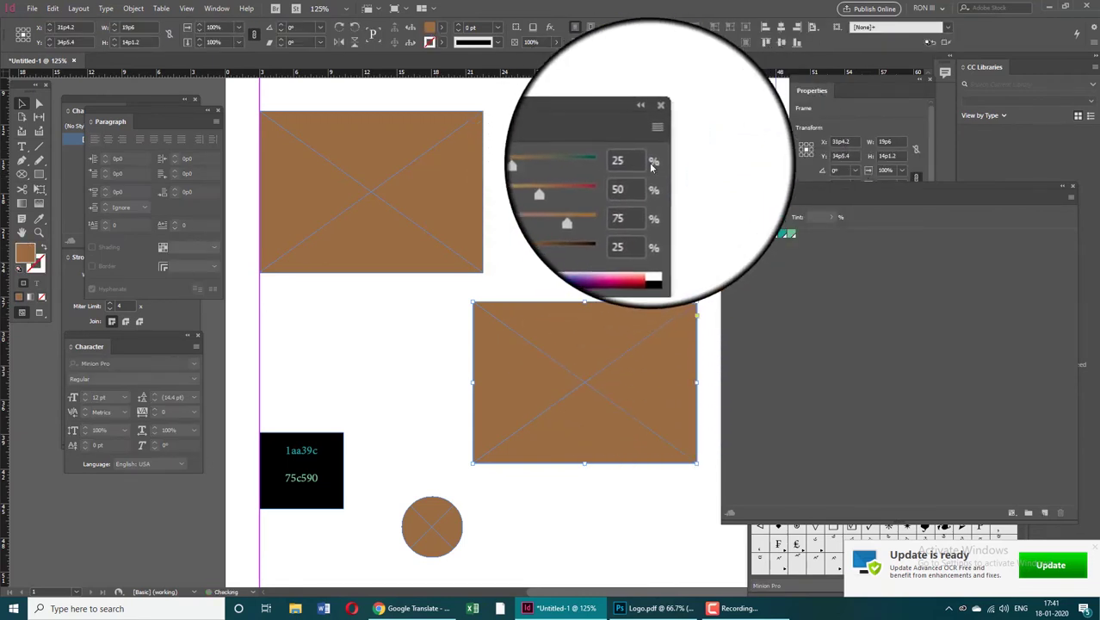
double_click(537, 164)
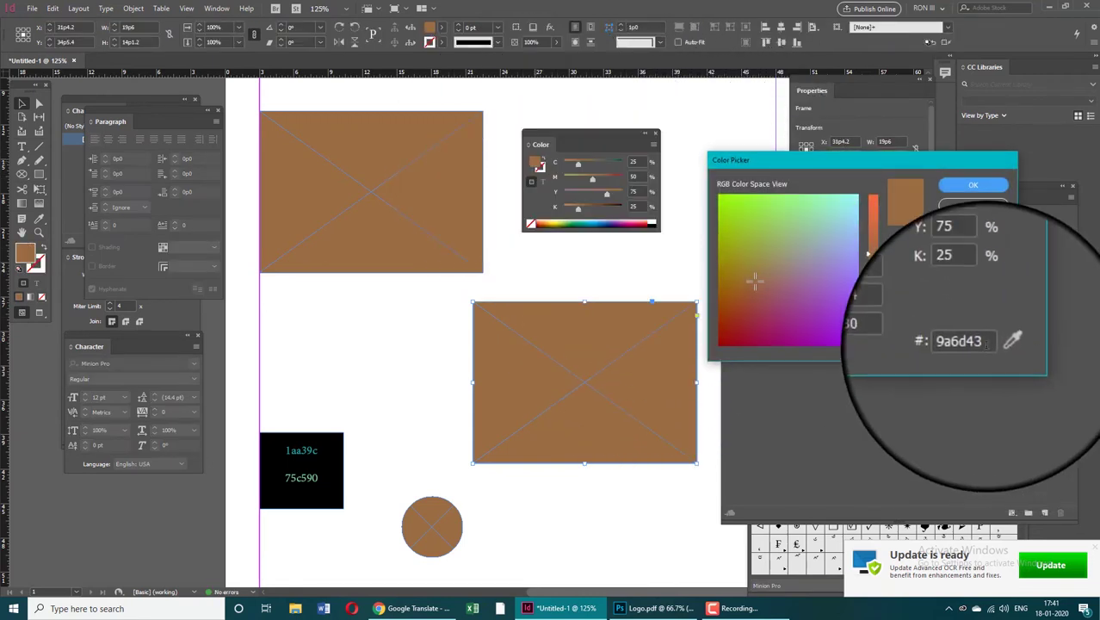
double_click(970, 342)
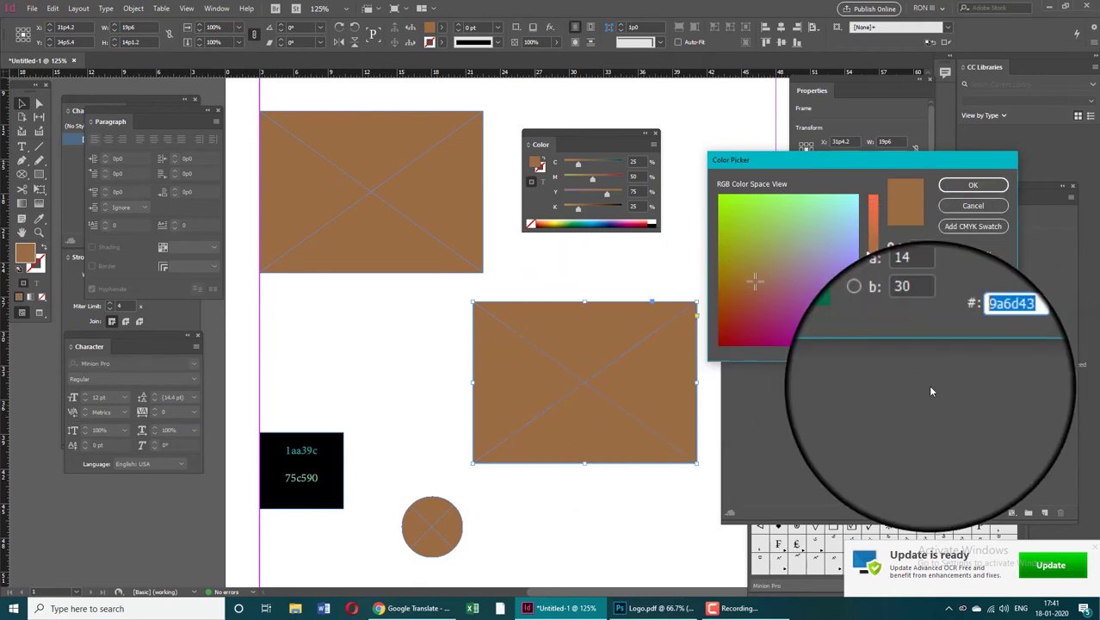
type("1aa39c")
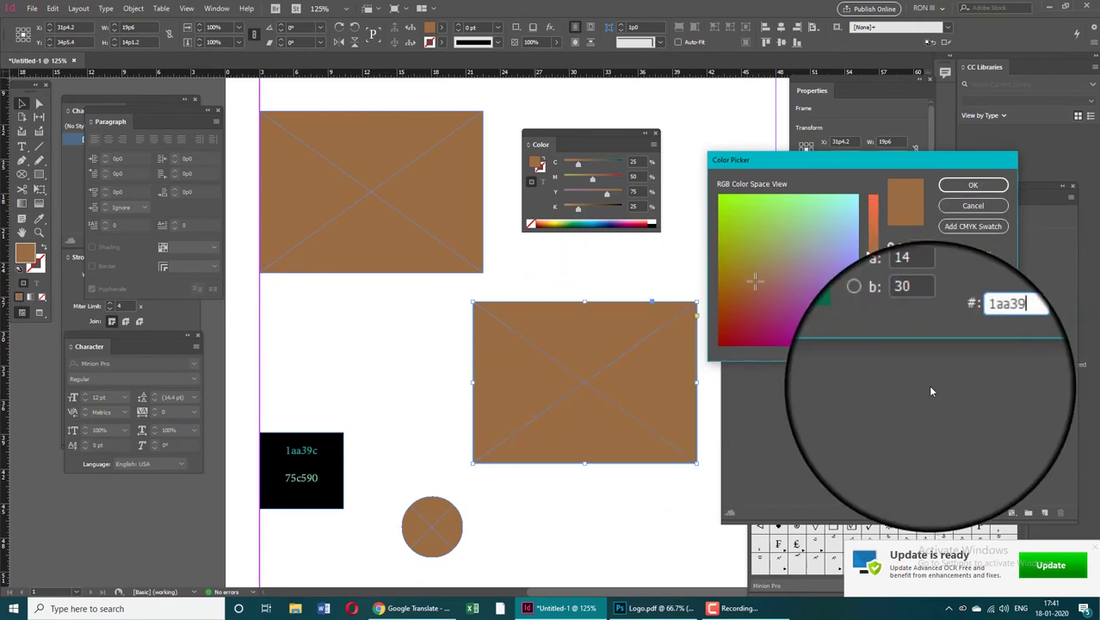
key("Return")
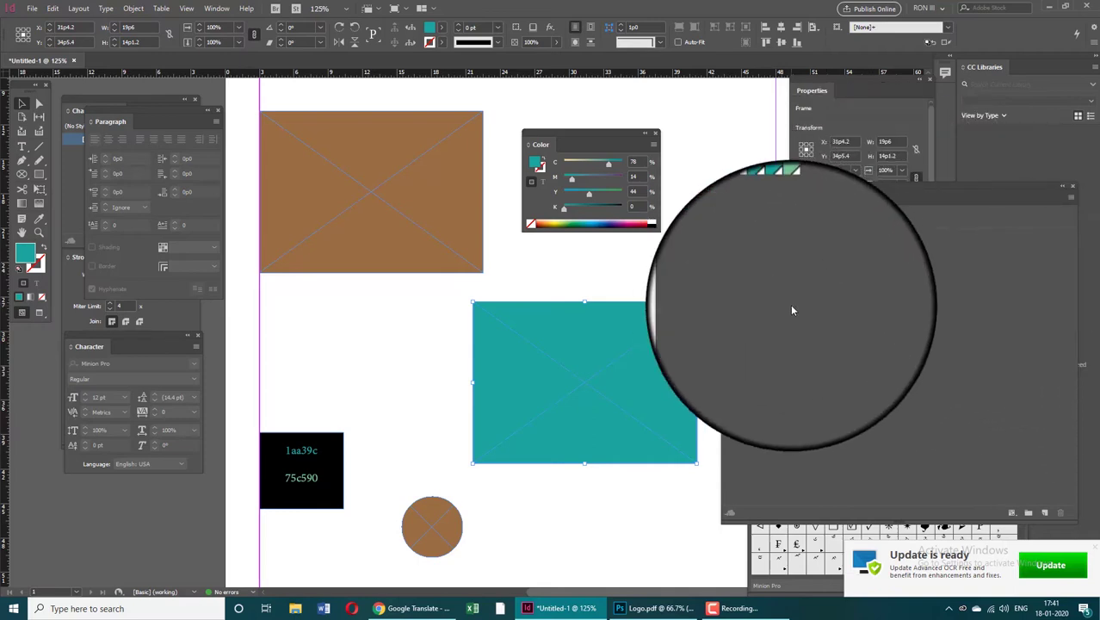
- Fill the second rectangular frame with the brown C=25 M=50 Y=75 K=25 swatch and deselect it
double_click(429, 29)
left_click(912, 186)
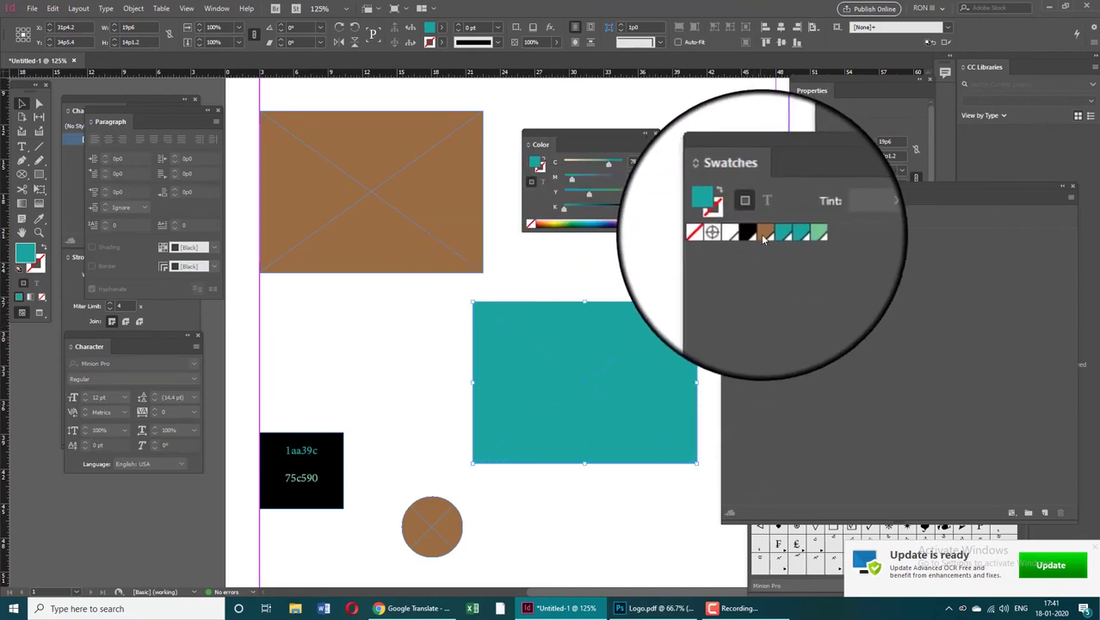
left_click(763, 233)
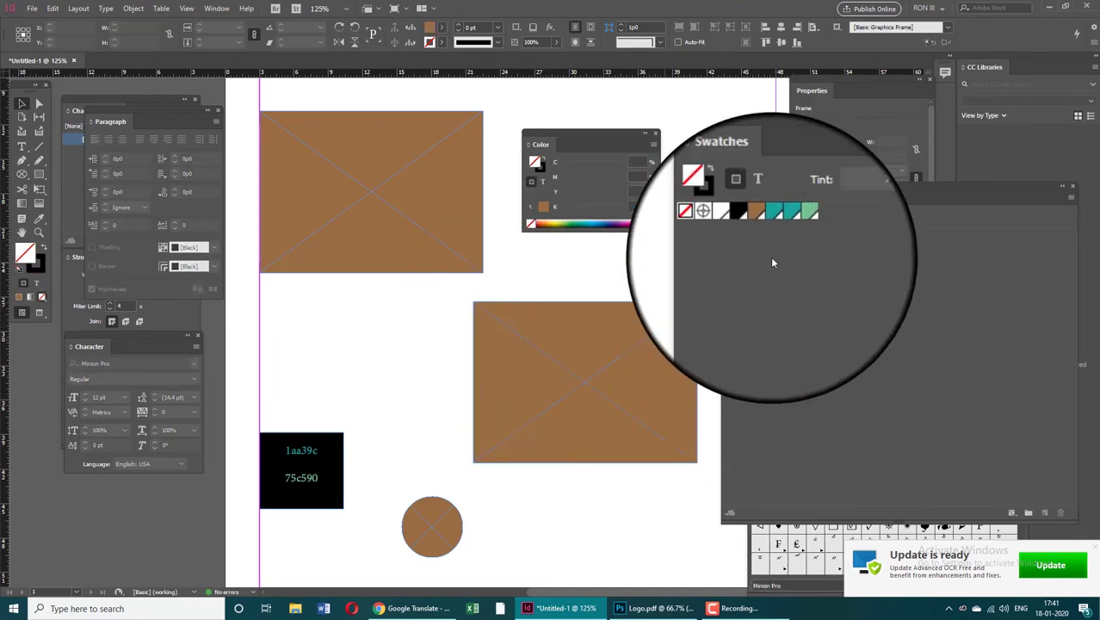
left_click(594, 289)
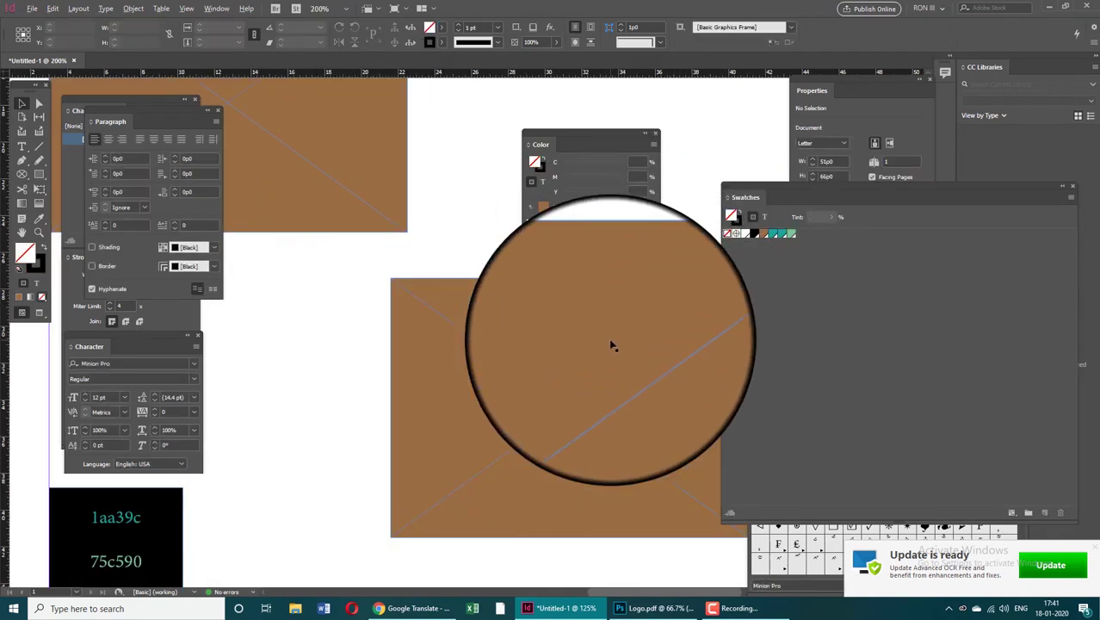
- Select the second brown rectangular frame, examine its swatch values in the Color panel, and deselect it
scroll(614, 343, "up", 2, "alt")
left_click_drag(613, 332, 510, 327)
left_click(612, 322)
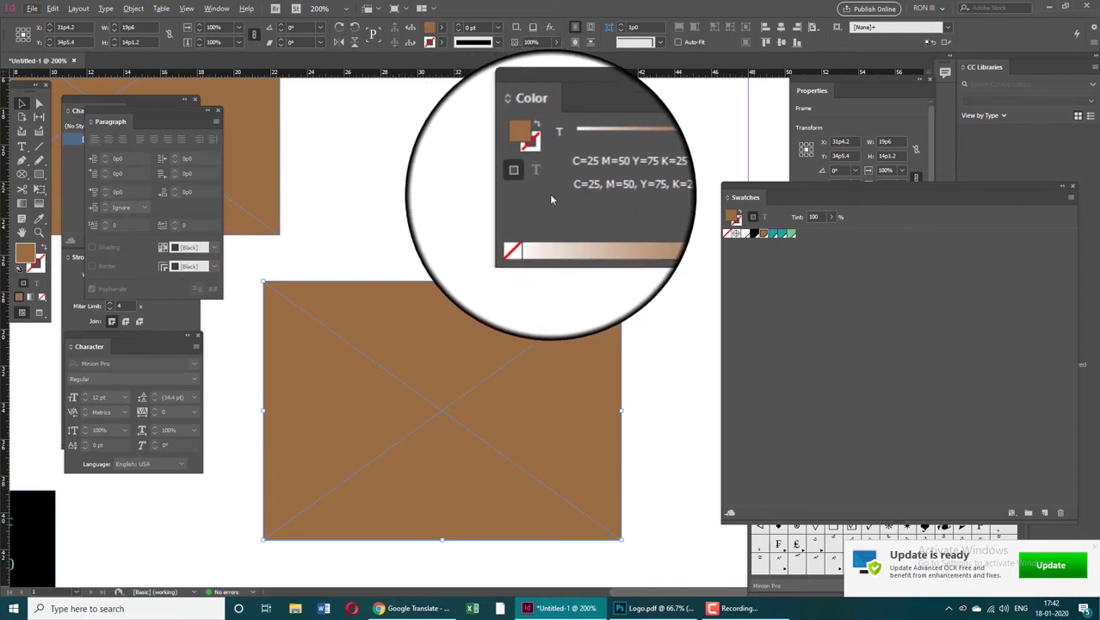
scroll(439, 285, "up", 3)
left_click(439, 287)
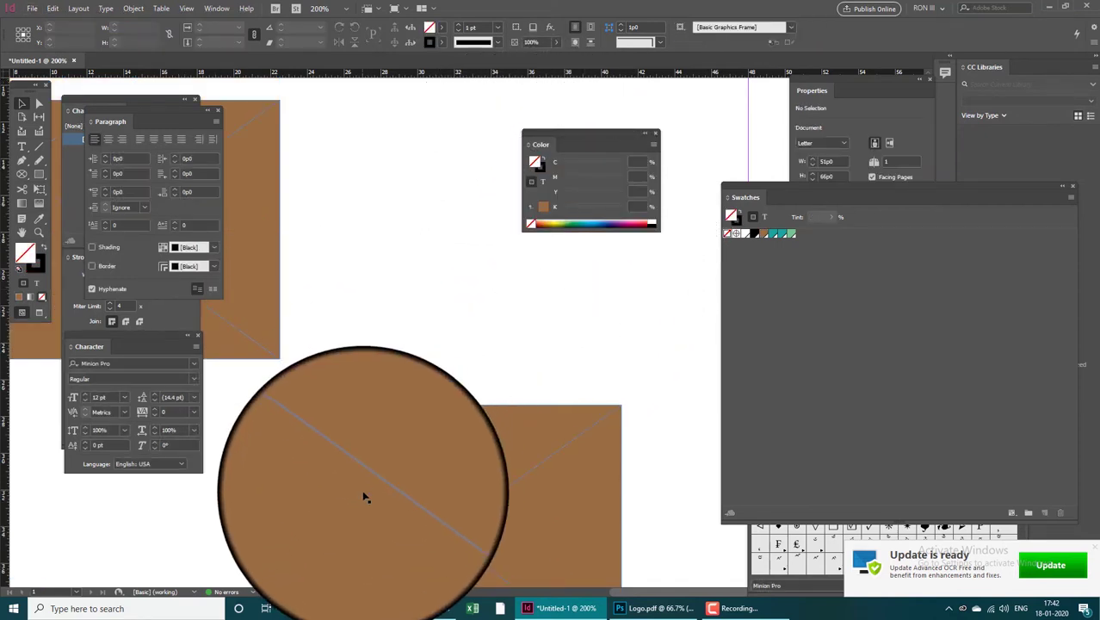
- Enter the text RON SCHOOL OF DESIGNS in the second brown rectangular frame and select the text
left_click(365, 461)
scroll(369, 446, "down", 1)
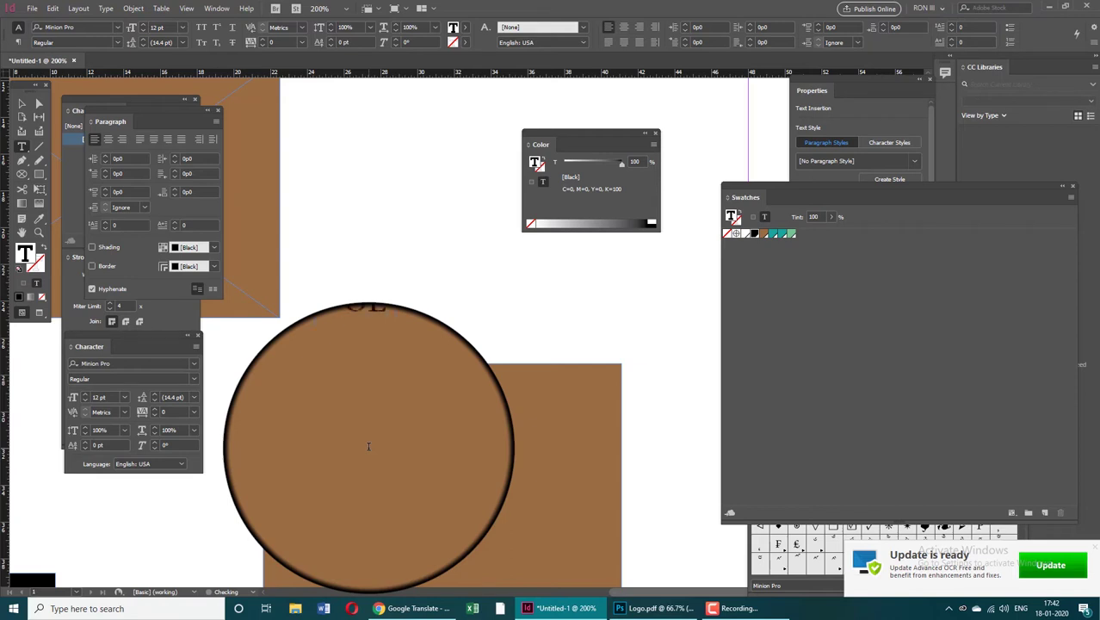
left_click_drag(368, 446, 350, 458)
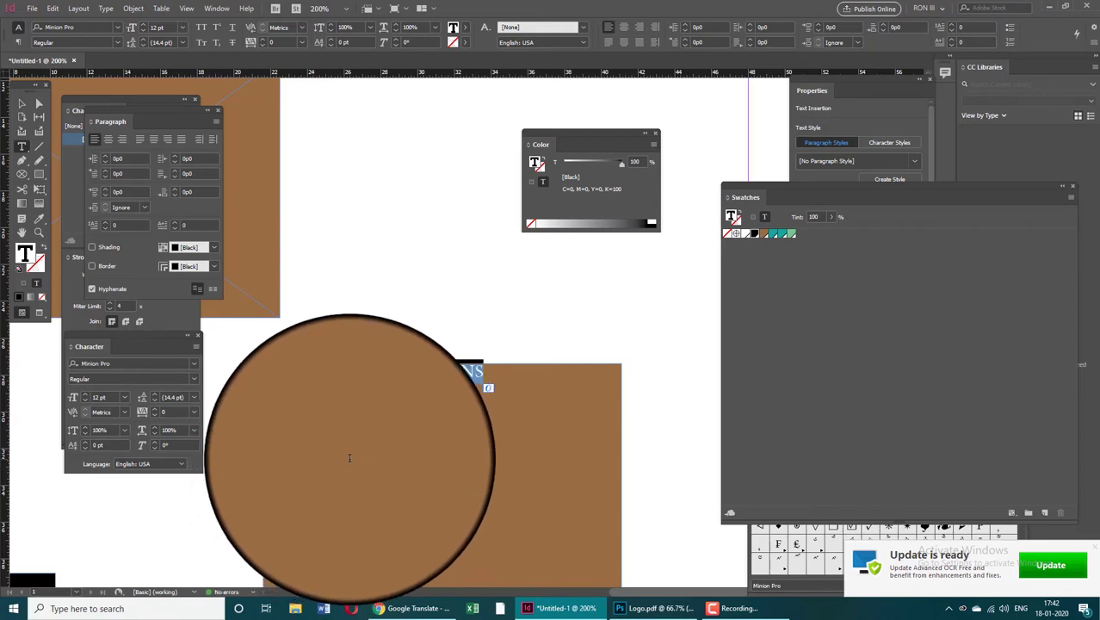
- Center the text horizontally and set the frame's vertical alignment to Center in Text Frame Options
key("ctrl+b")
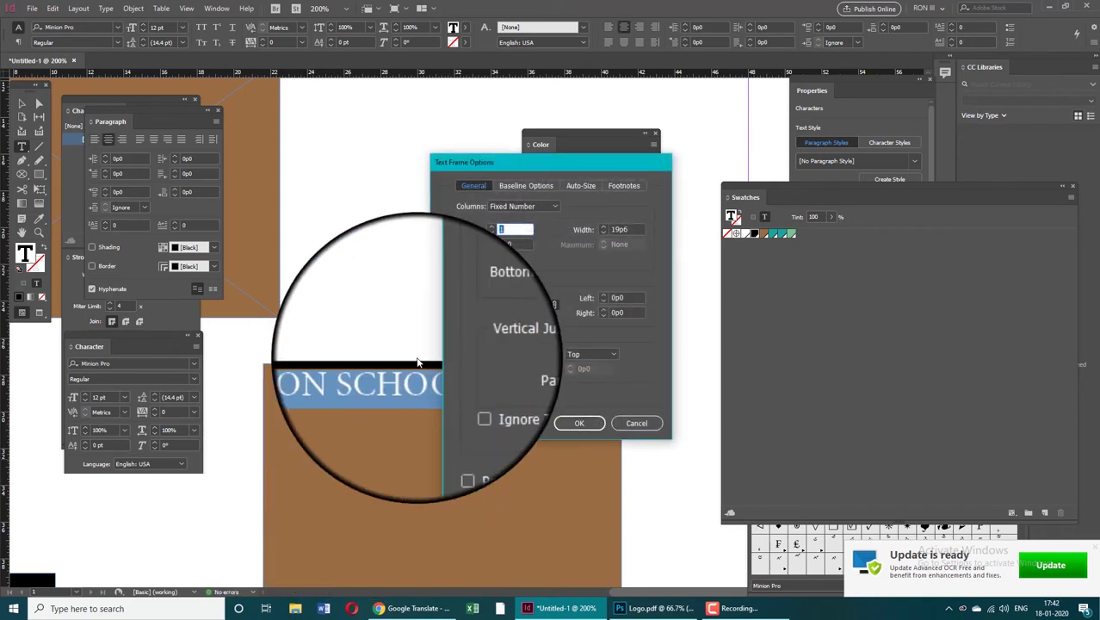
left_click(598, 351)
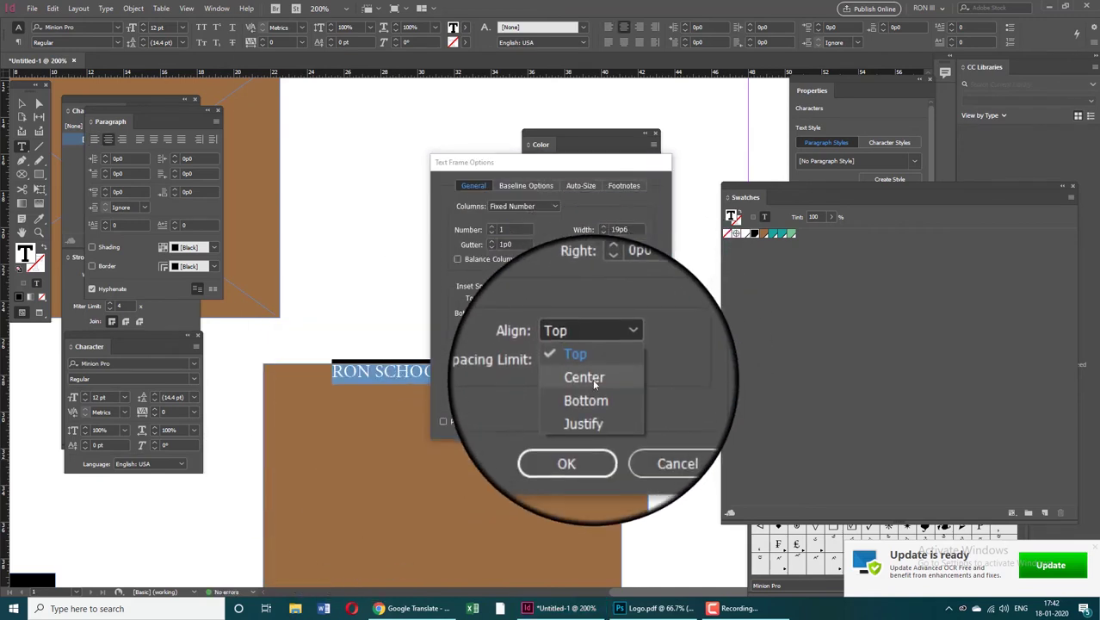
left_click(592, 380)
left_click(555, 422)
scroll(548, 427, "down", 3)
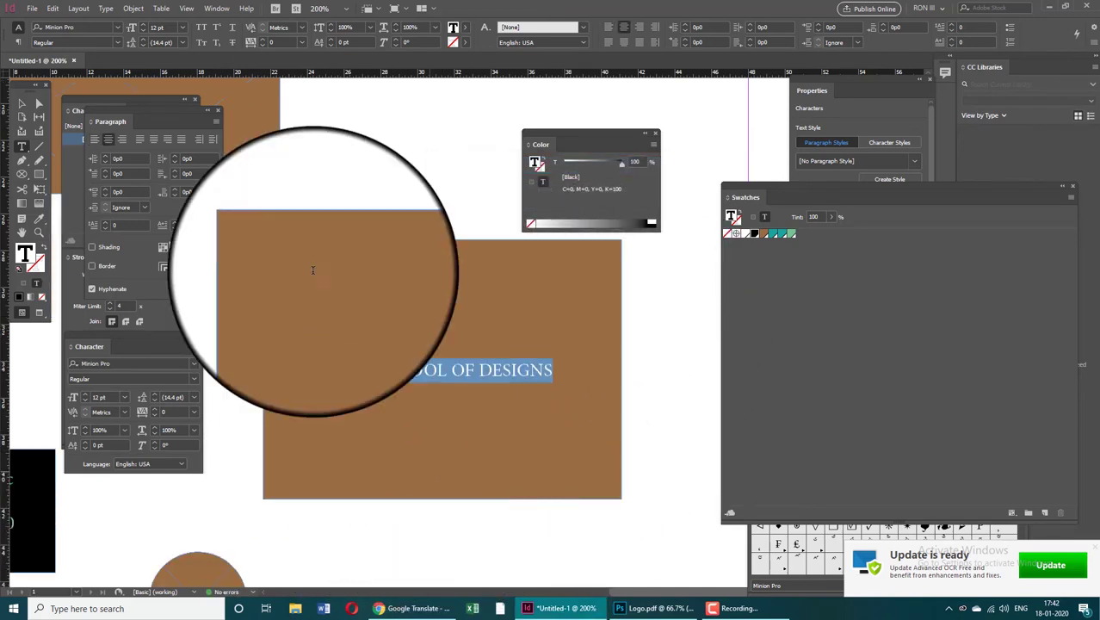
- Fill the text frame with the teal C=78 M=14 Y=44 K=0 2 swatch and color its text with [Paper]
left_click(22, 103)
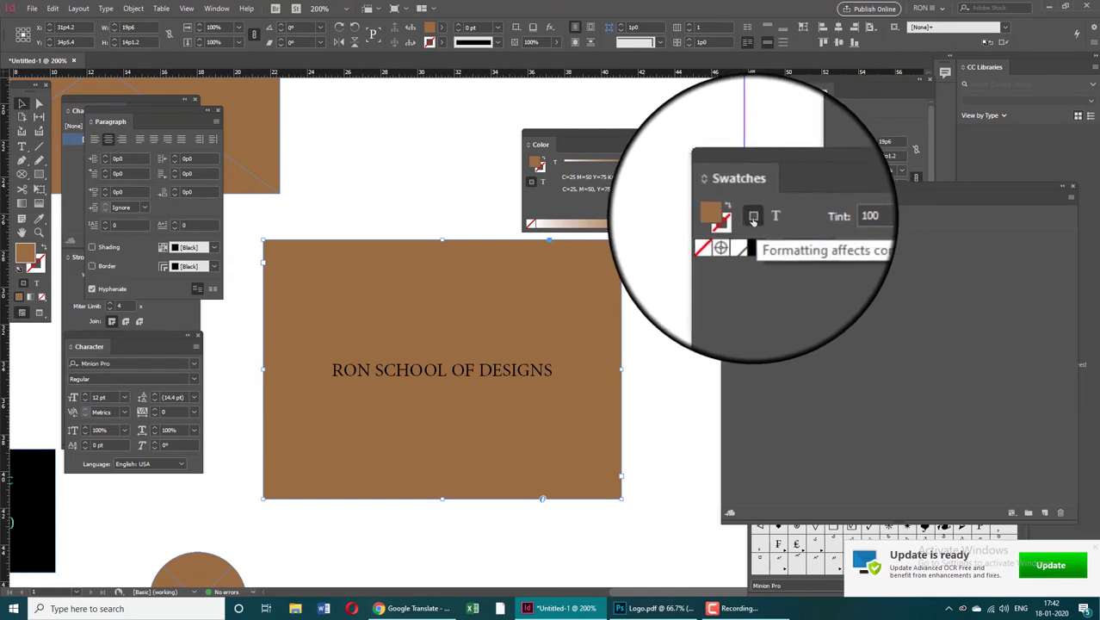
left_click(773, 234)
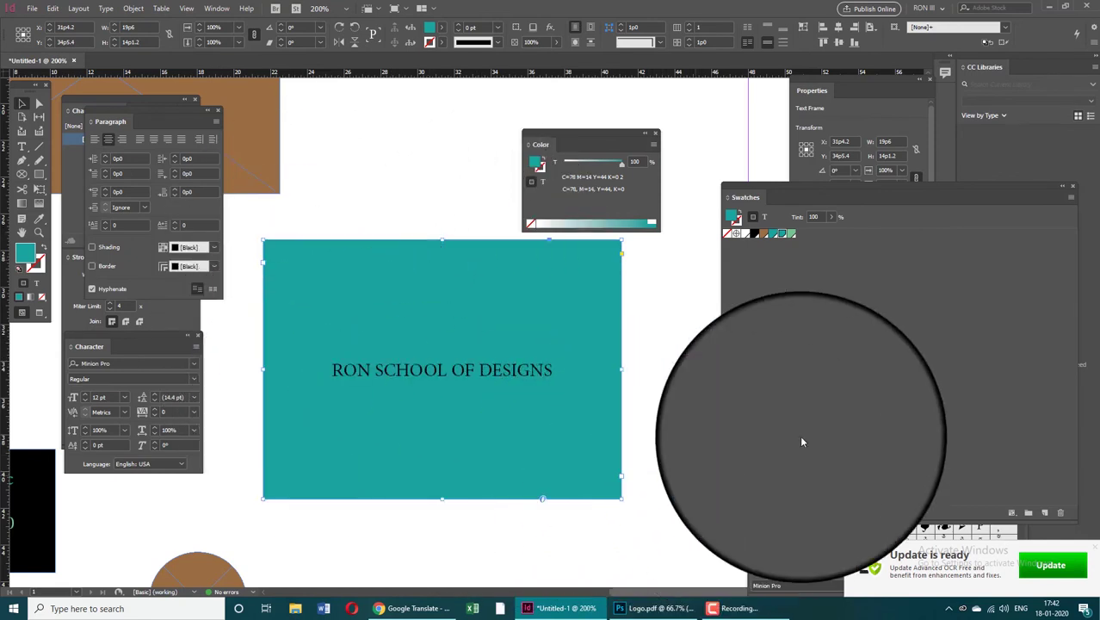
left_click(764, 216)
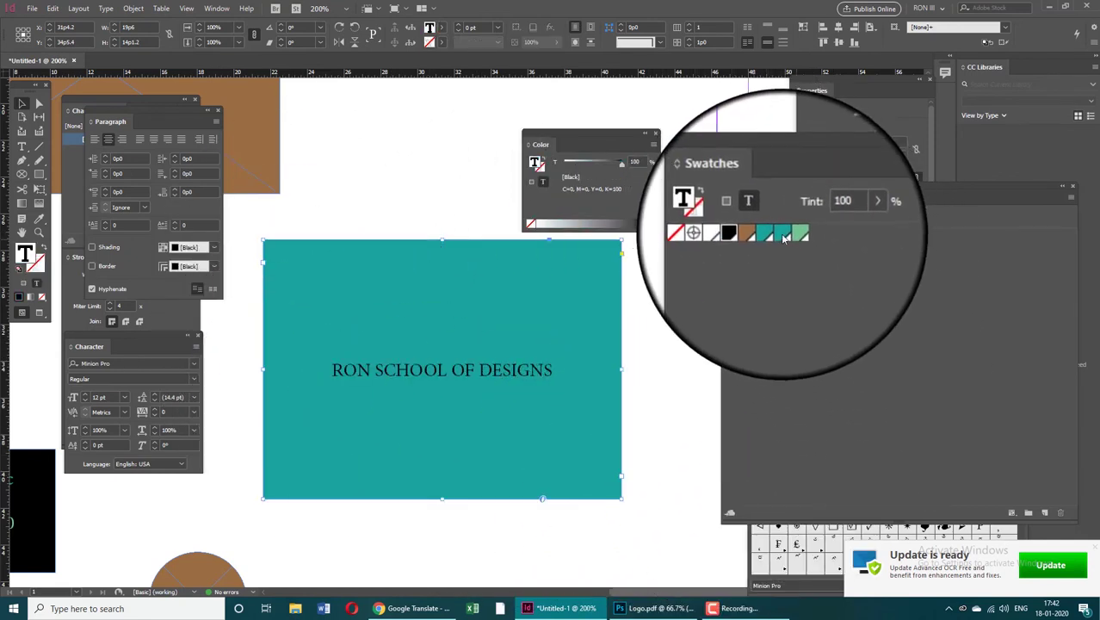
left_click(783, 237)
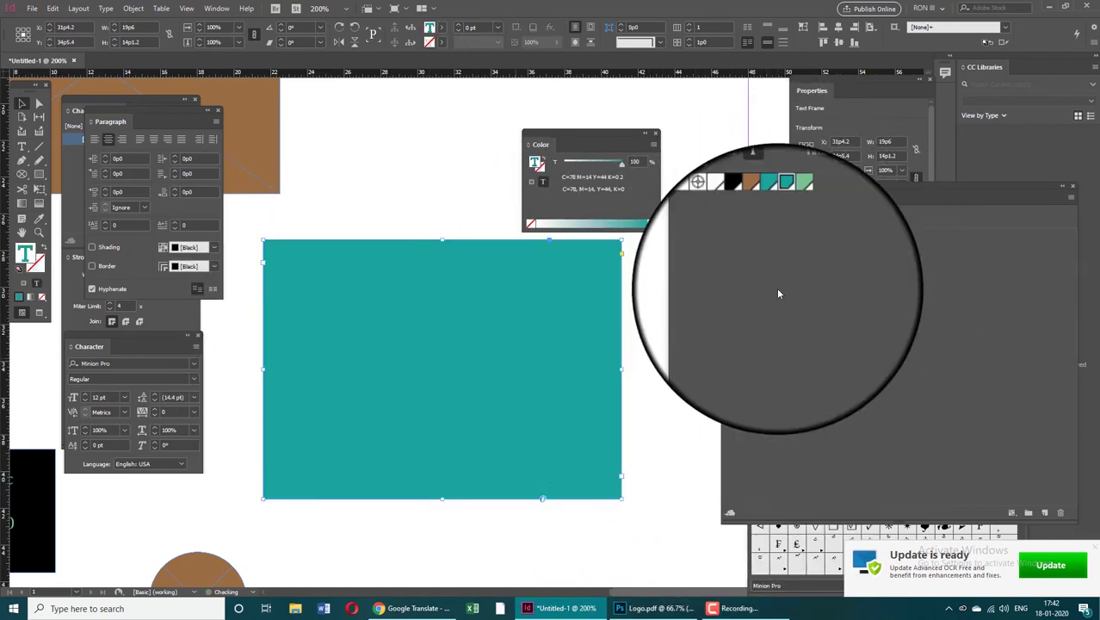
left_click(745, 233)
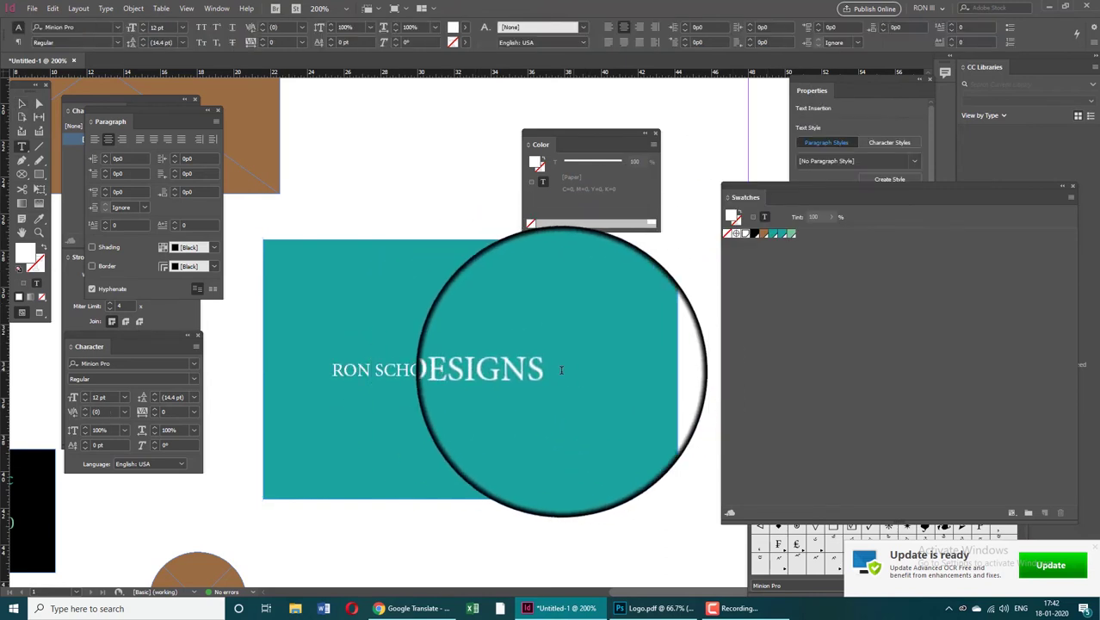
- Select the RON SCHOOL OF DESIGNS text, show its fill as CMYK sliders in the Color panel, and return to the Selection tool
left_click_drag(555, 370, 331, 370)
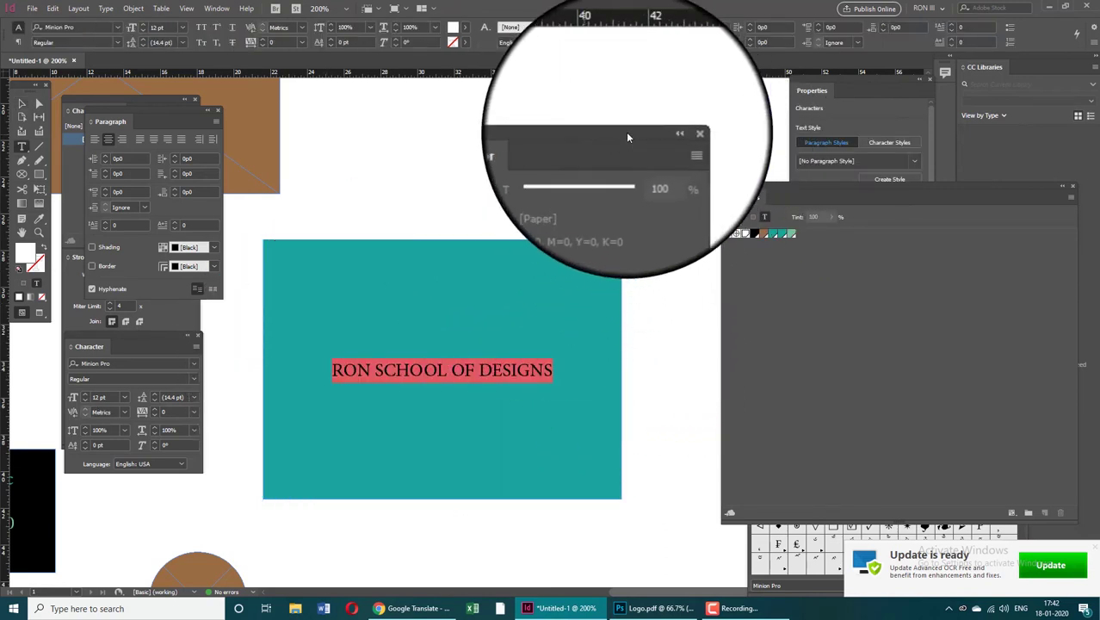
scroll(521, 310, "up", 2)
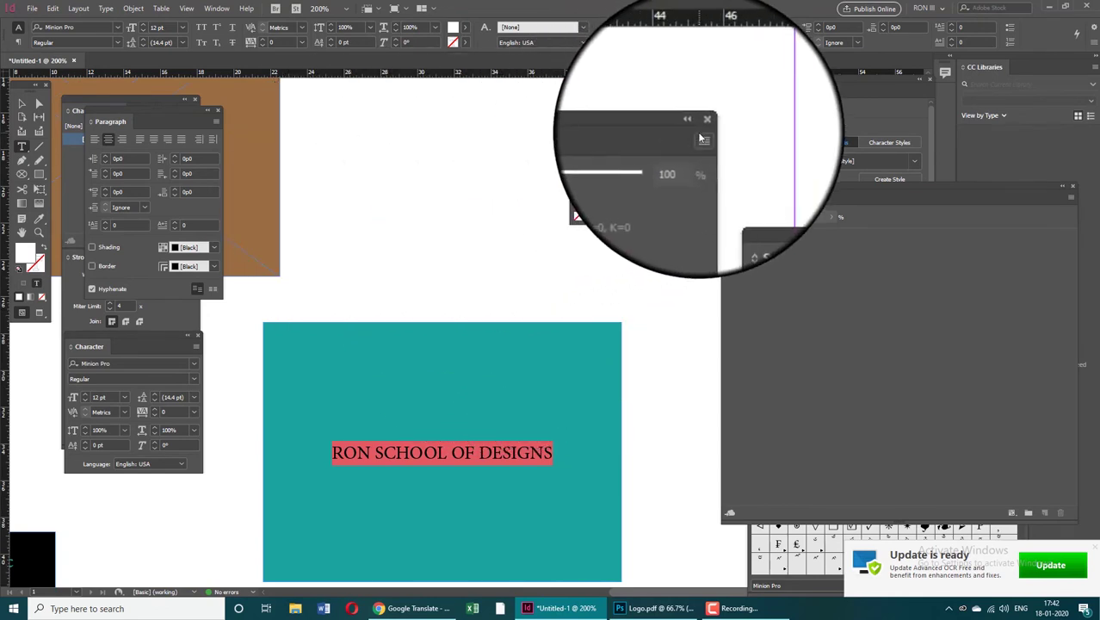
left_click(706, 130)
left_click(758, 165)
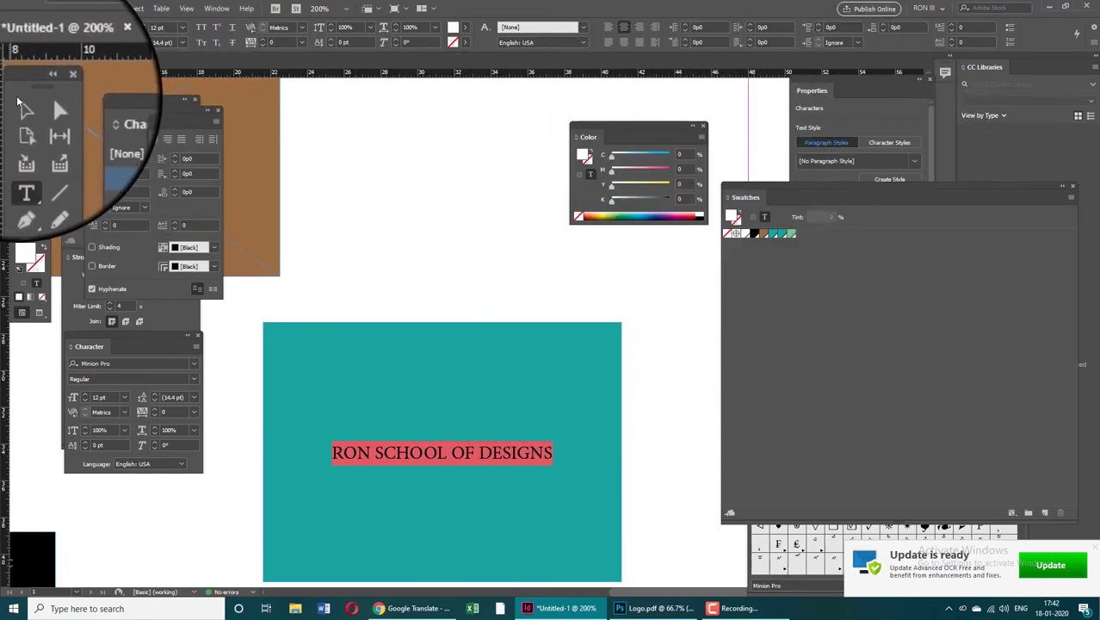
left_click(22, 103)
scroll(482, 275, "down", 2)
scroll(590, 312, "up", 2)
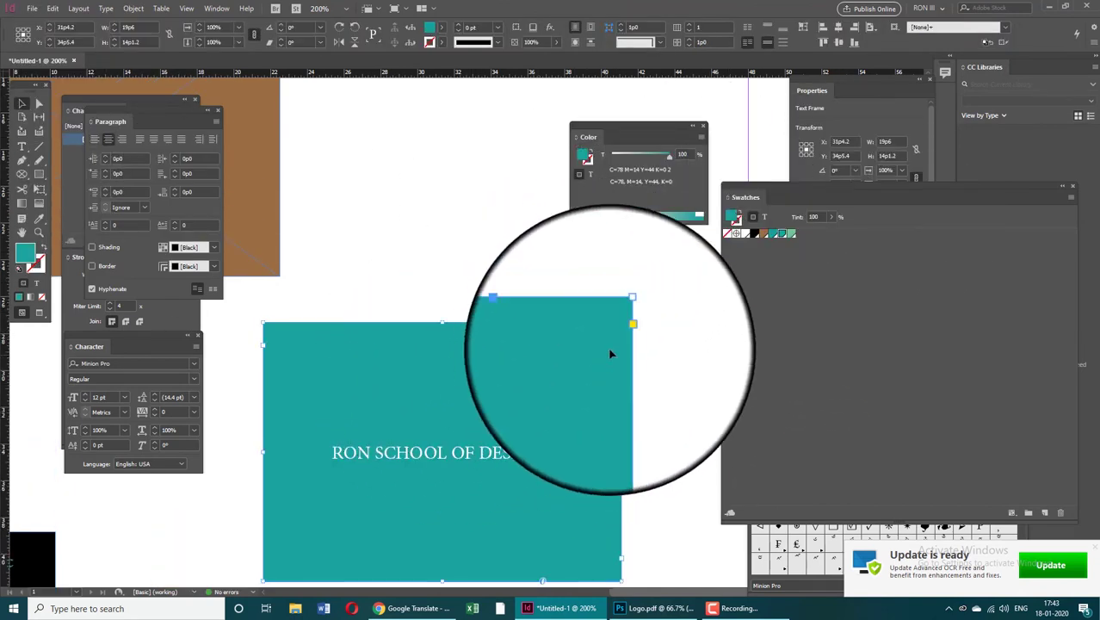
- Color all the text in the teal frame with the teal C=78 M=14 Y=44 K=0 2 swatch at a 75% tint
scroll(602, 349, "down", 3)
double_click(510, 351)
key("ctrl+a")
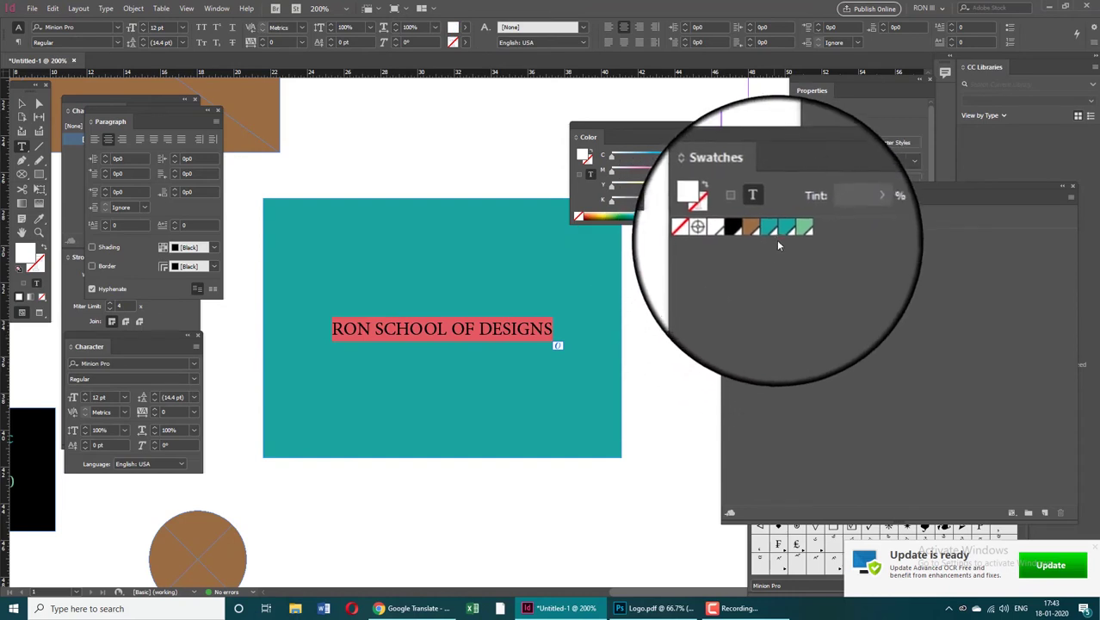
left_click(780, 235)
left_click(521, 325)
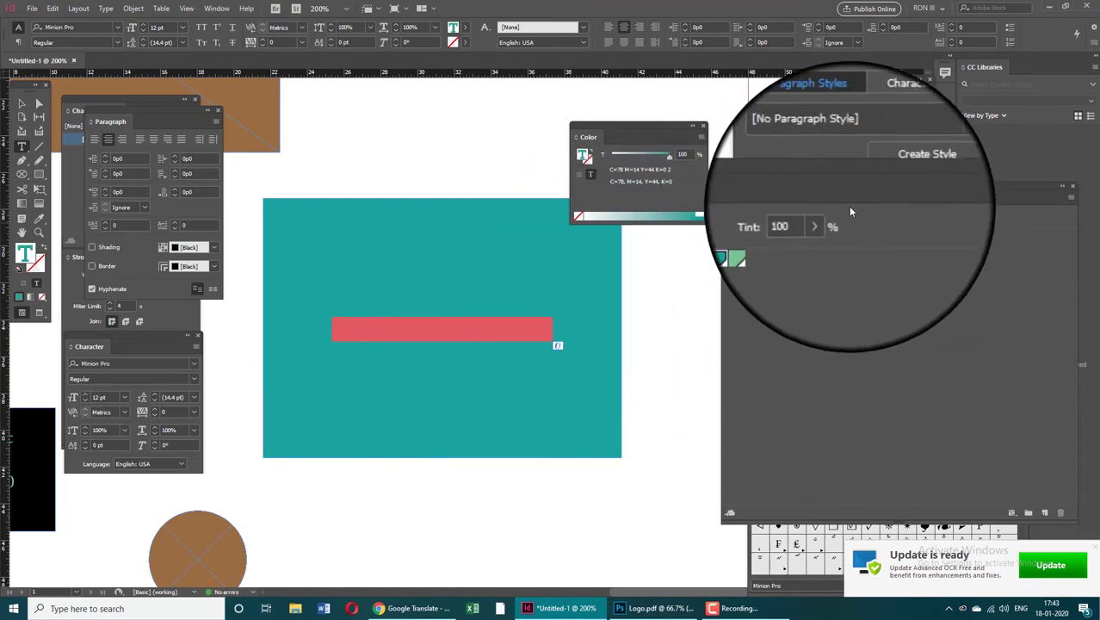
left_click(821, 220)
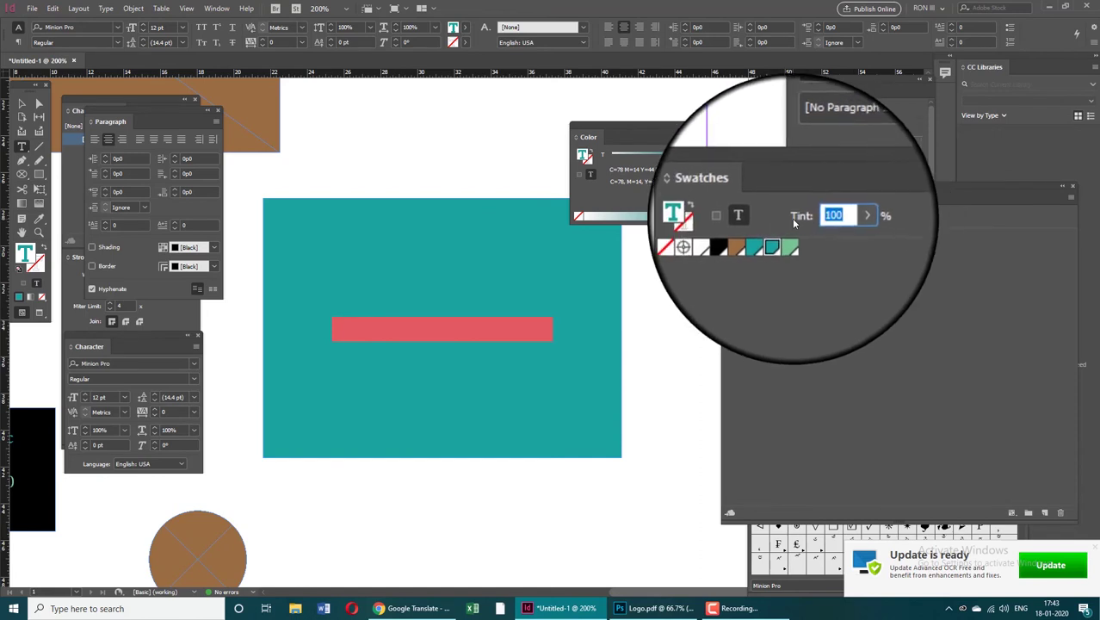
type("75")
key("Return")
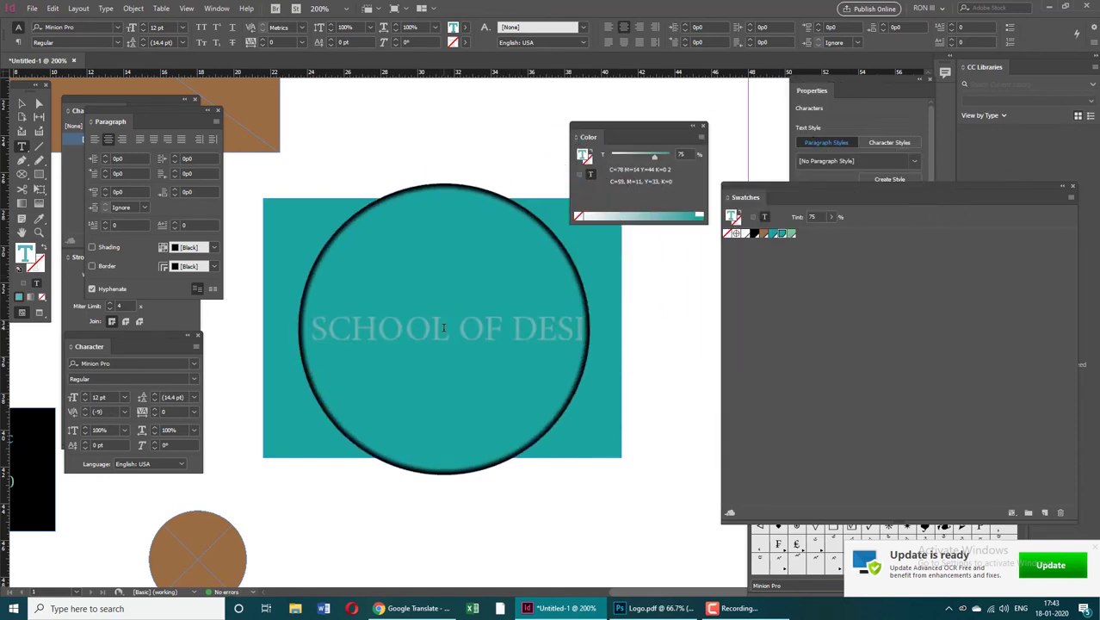
key("ctrl+equal")
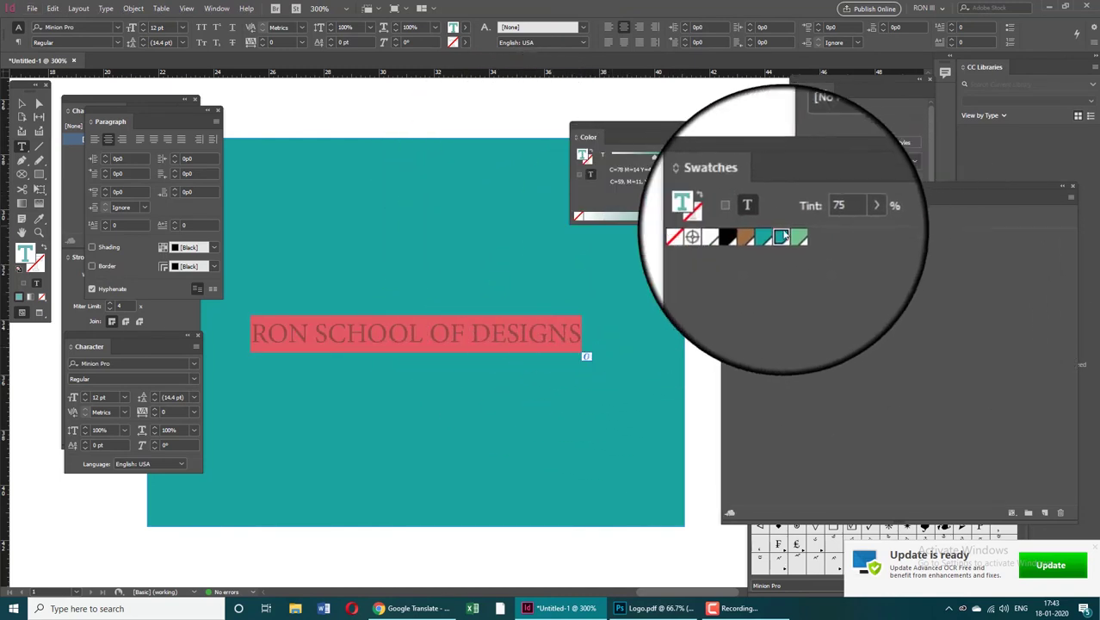
- Examine the tinted text against the teal background and select its frame
key("ctrl+a")
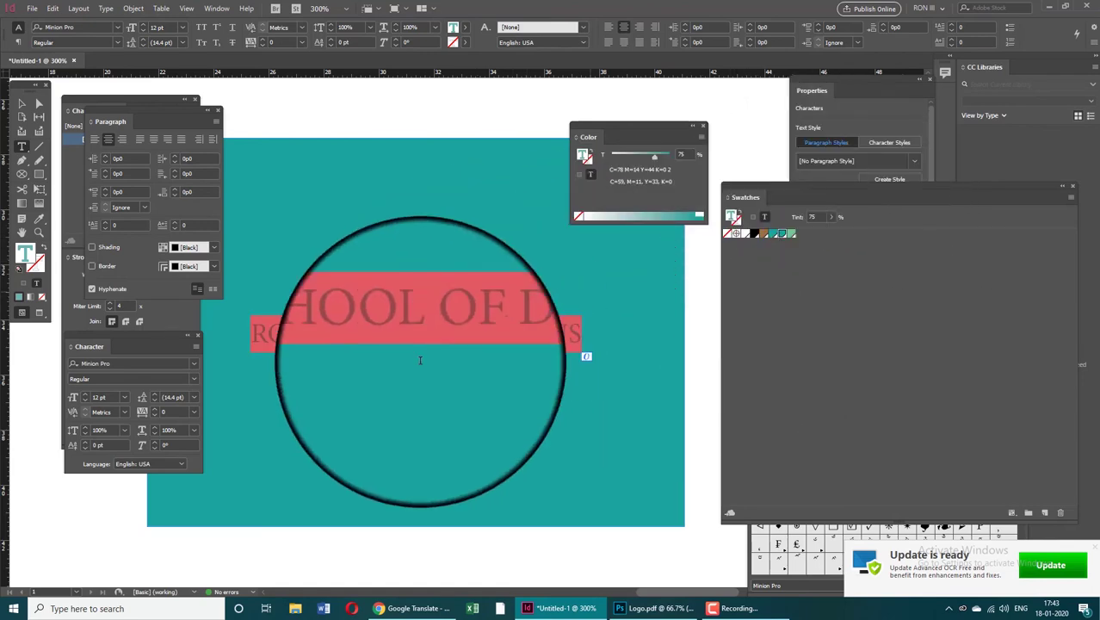
left_click(402, 340)
left_click_drag(402, 341, 516, 332)
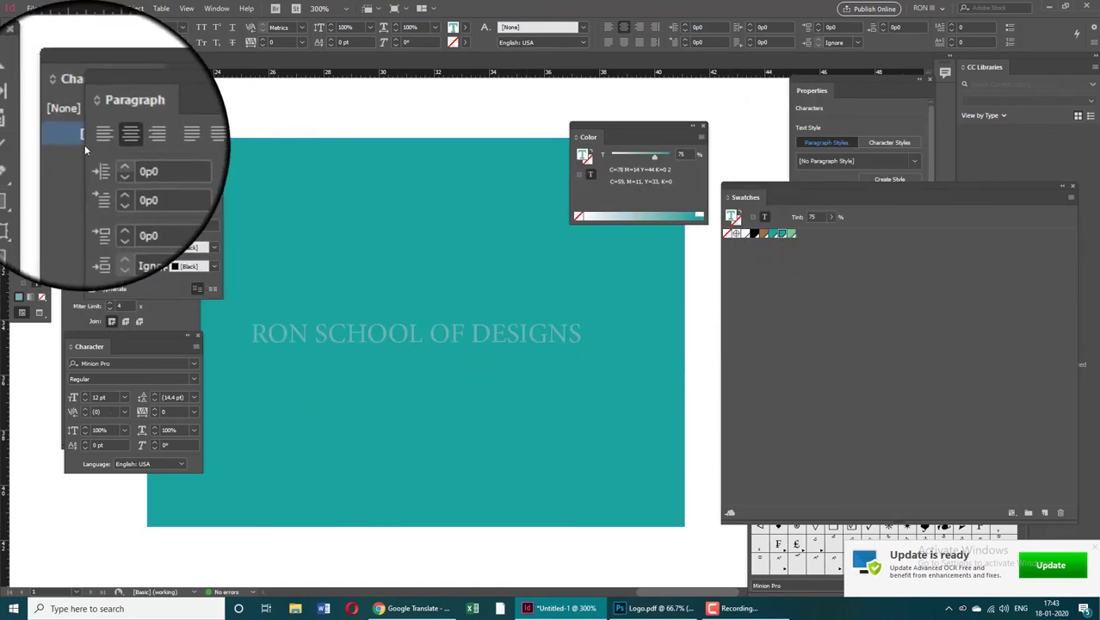
left_click(22, 102)
scroll(376, 165, "down", 2)
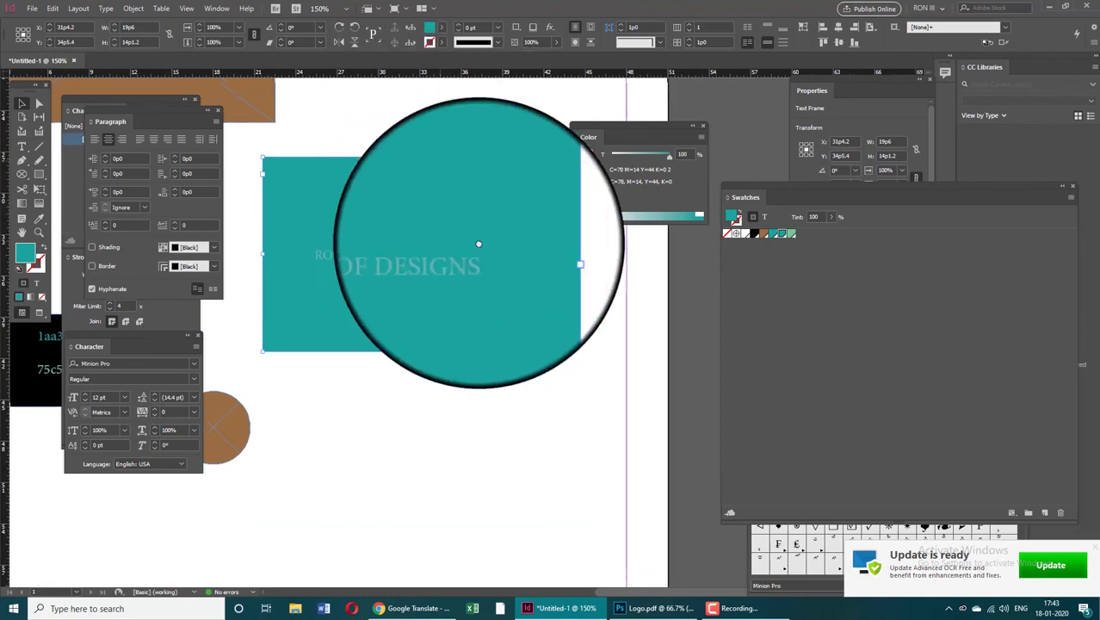
scroll(479, 241, "up", 2)
scroll(559, 278, "up", 1)
scroll(554, 269, "down", 1)
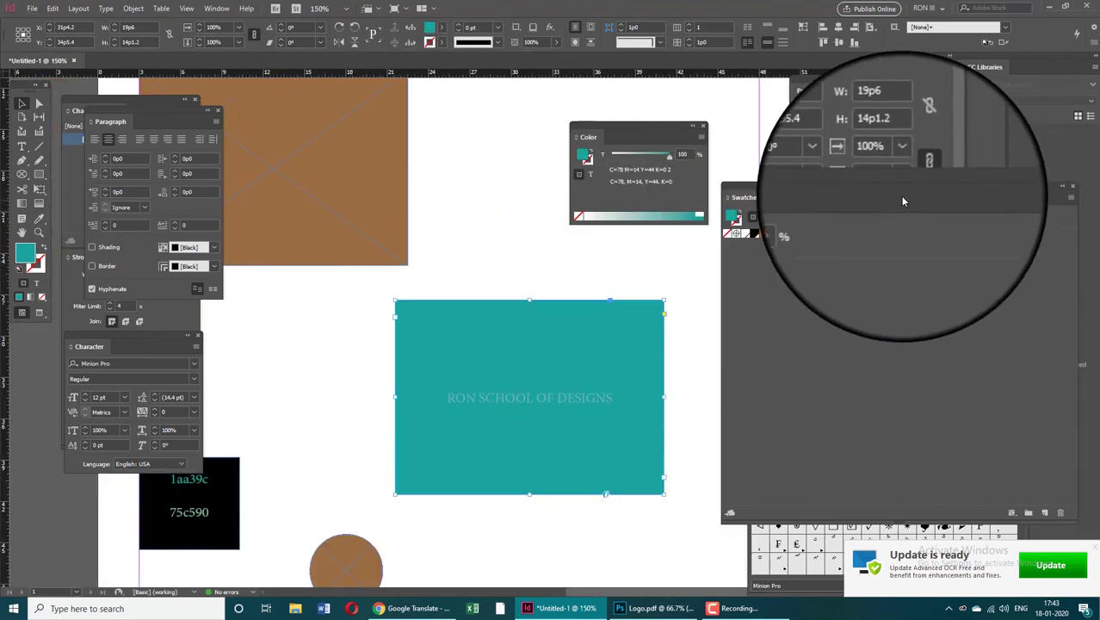
- Move the Swatches panel closer to the Color panel and start a new color swatch from the frame's teal fill
left_click_drag(899, 195, 799, 211)
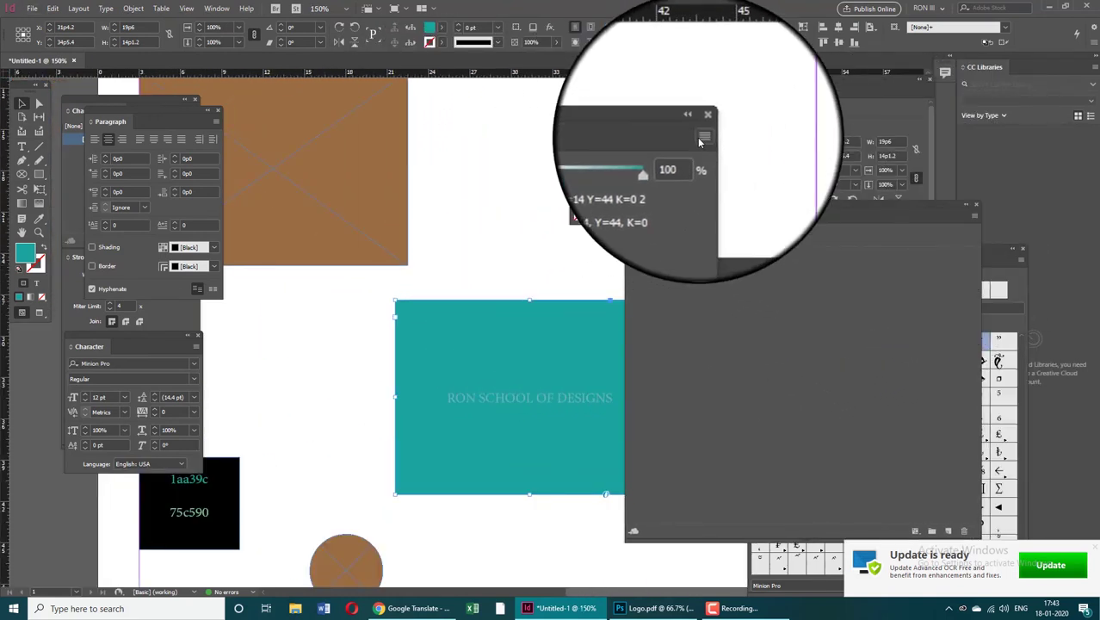
left_click(702, 136)
left_click(658, 140)
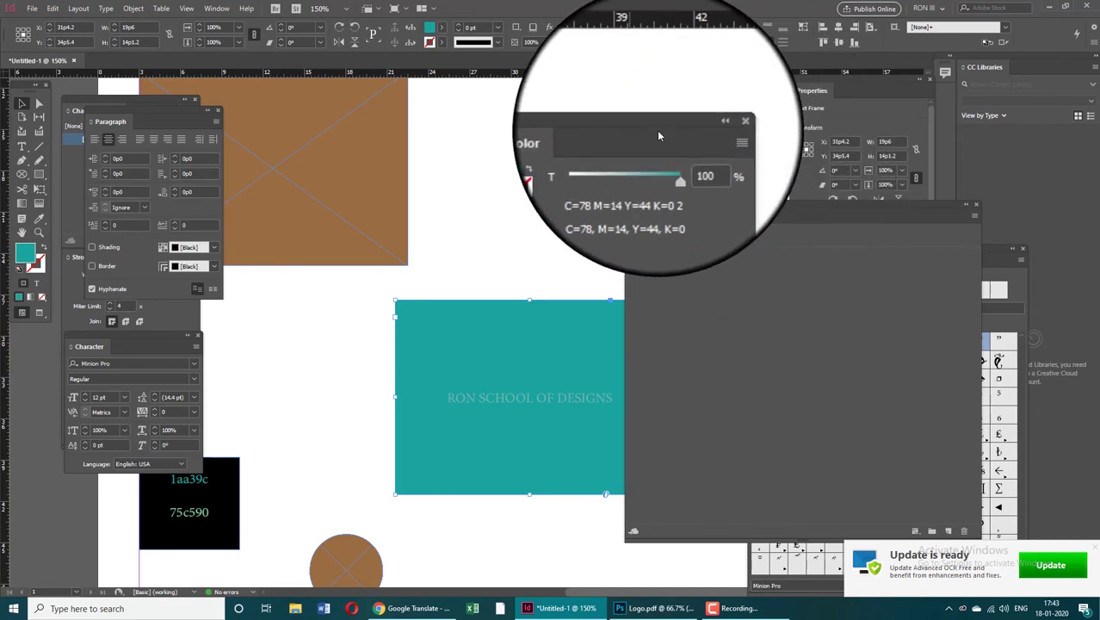
left_click(971, 215)
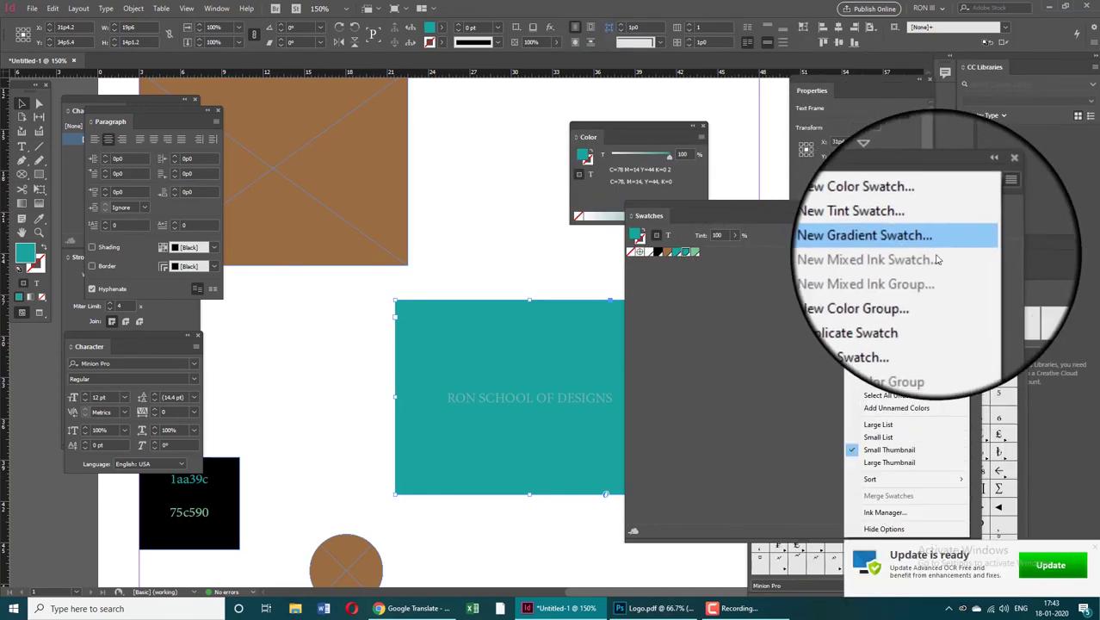
left_click(903, 220)
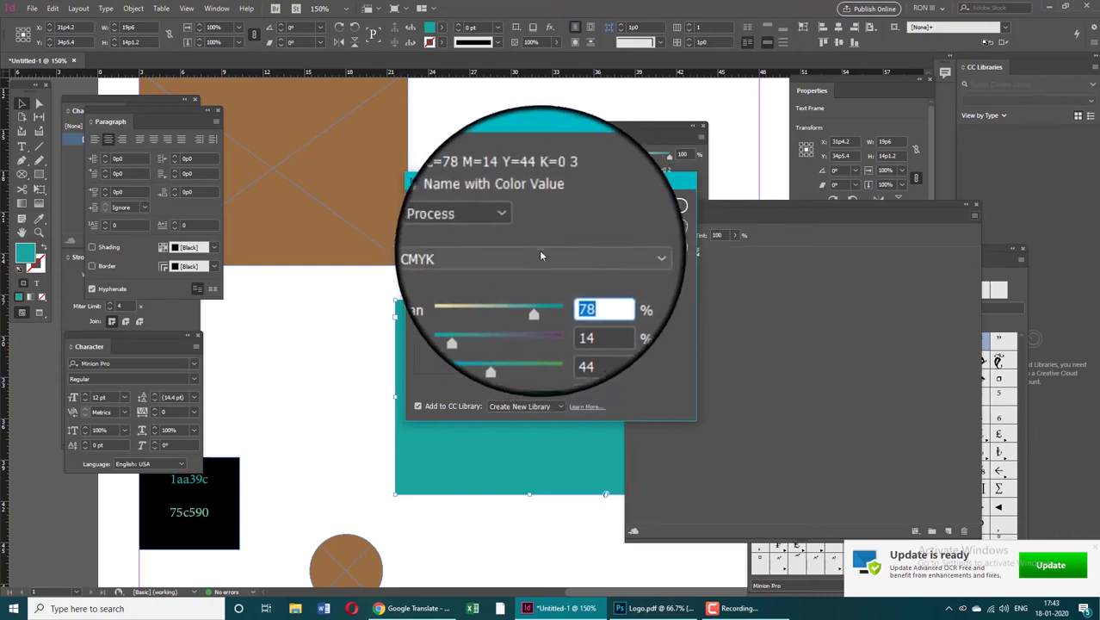
- Review the color modes and color types offered for the new color swatch
left_click_drag(535, 181, 802, 244)
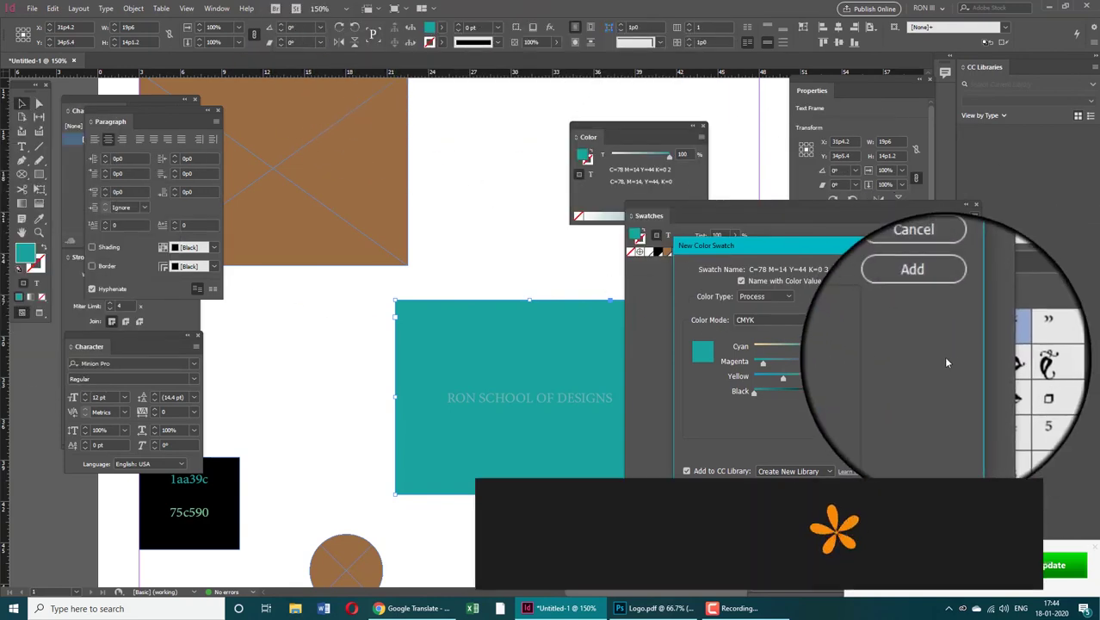
left_click_drag(835, 248, 543, 215)
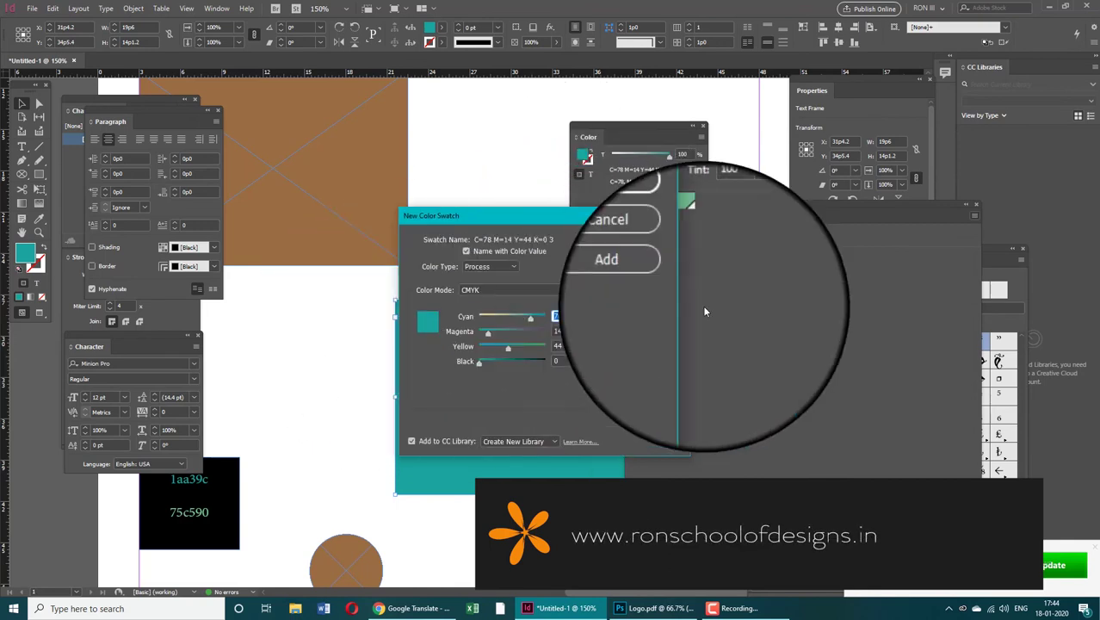
left_click(532, 289)
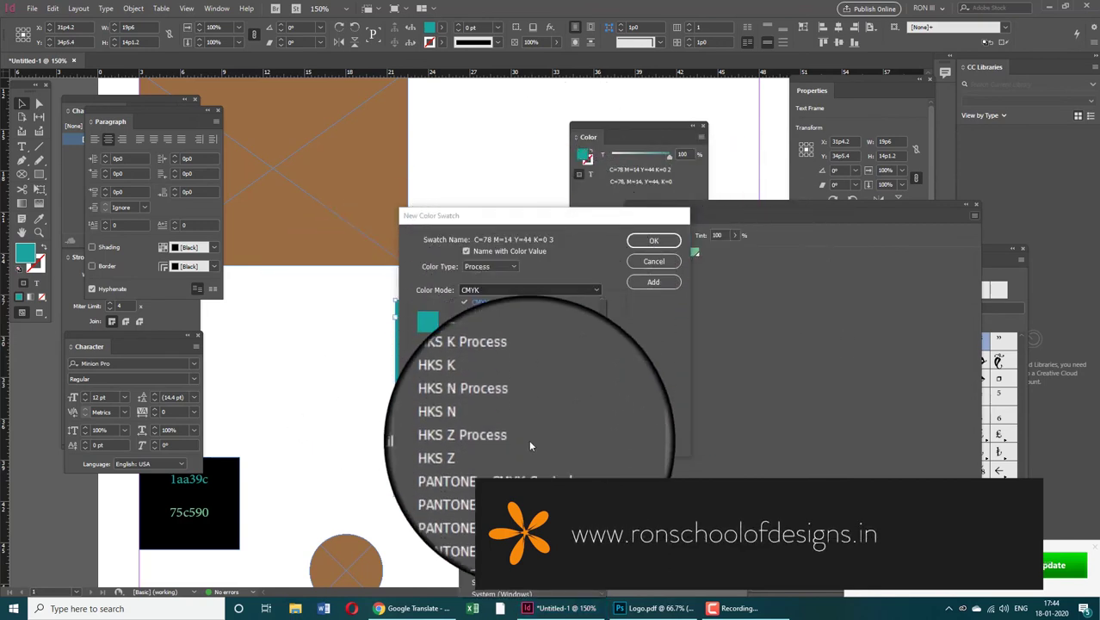
scroll(567, 484, "down", 2)
scroll(546, 368, "up", 3)
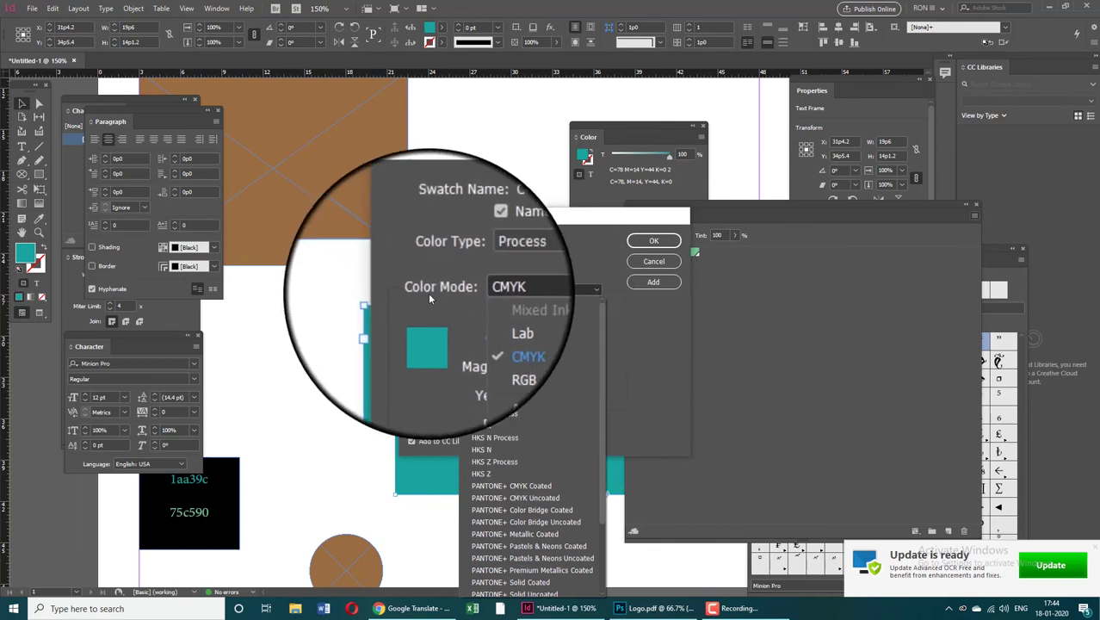
left_click(497, 267)
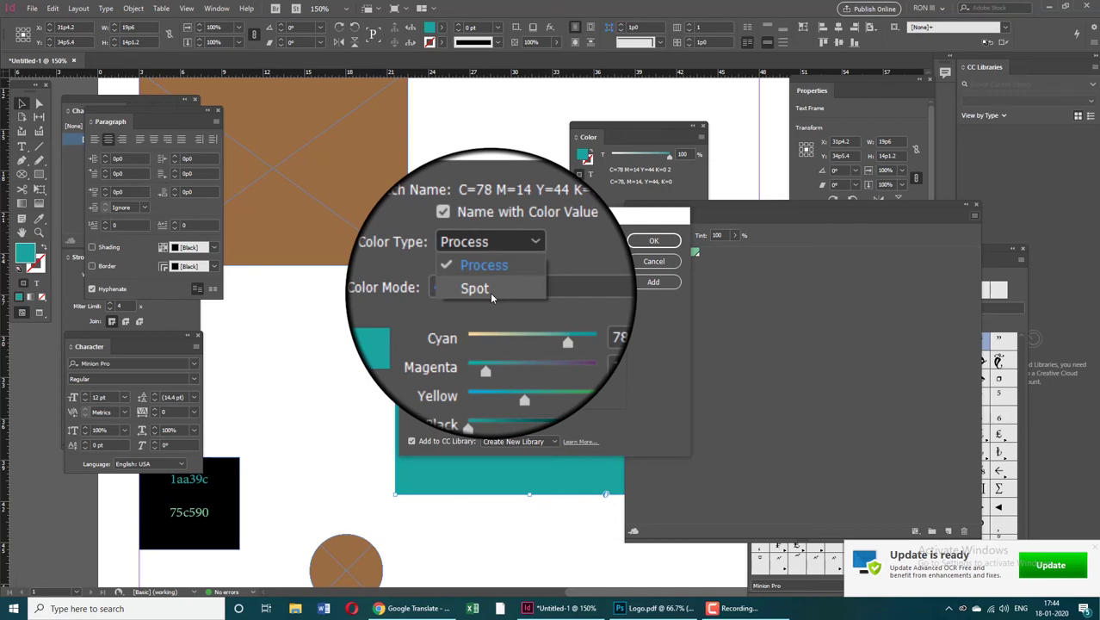
left_click(536, 293)
- Create a swatch from PANTONE Rubine Red C in the PANTONE+ Solid Coated library and apply it to the frame
left_click(532, 290)
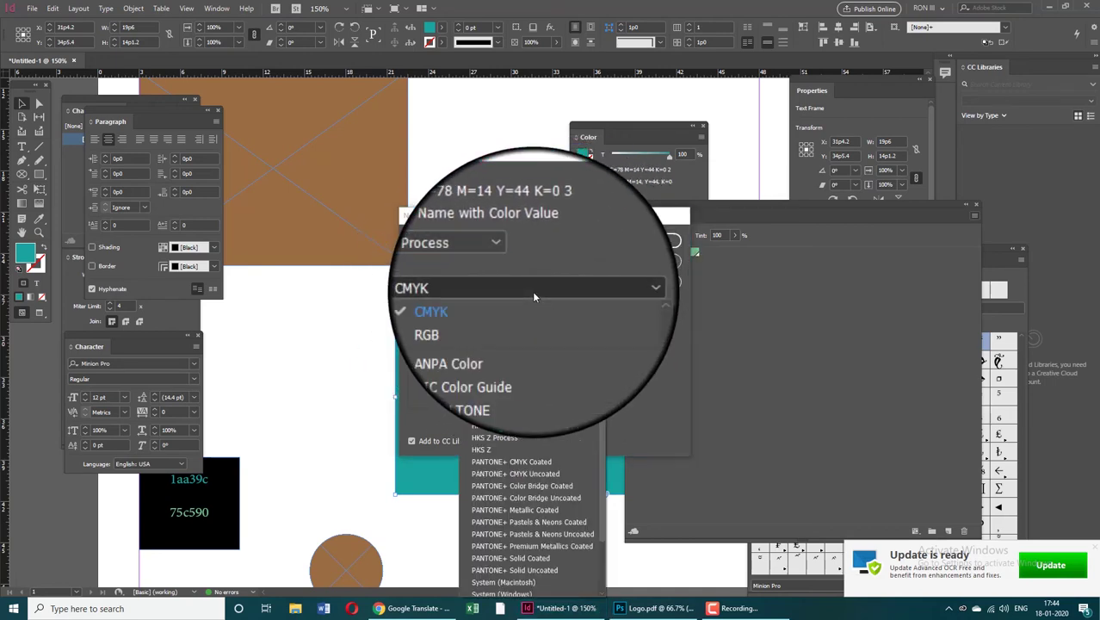
scroll(557, 456, "down", 2)
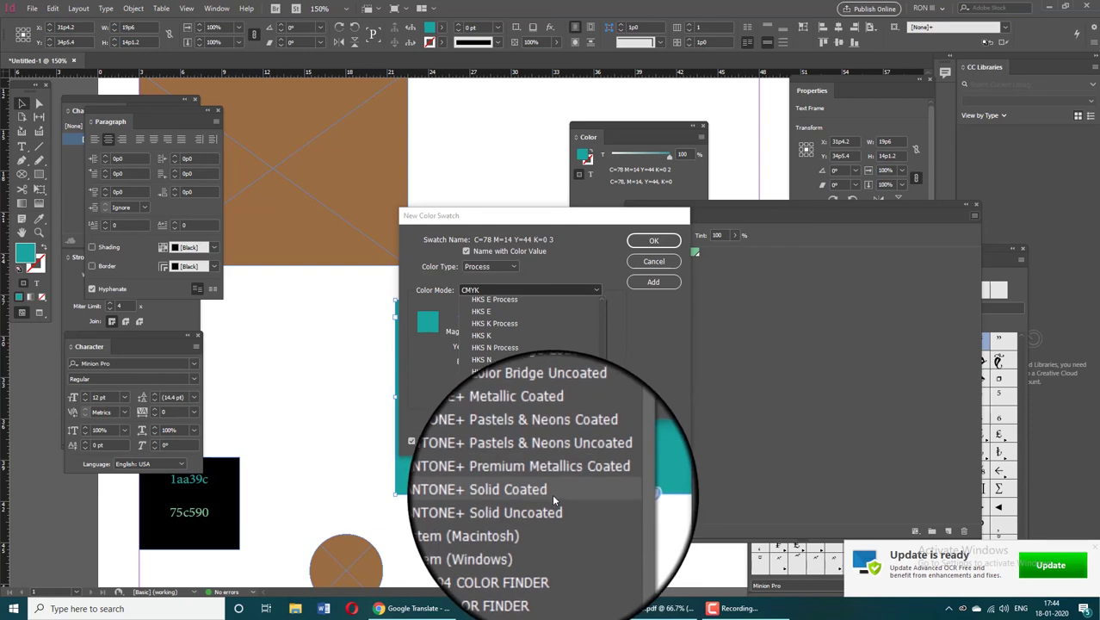
left_click(551, 489)
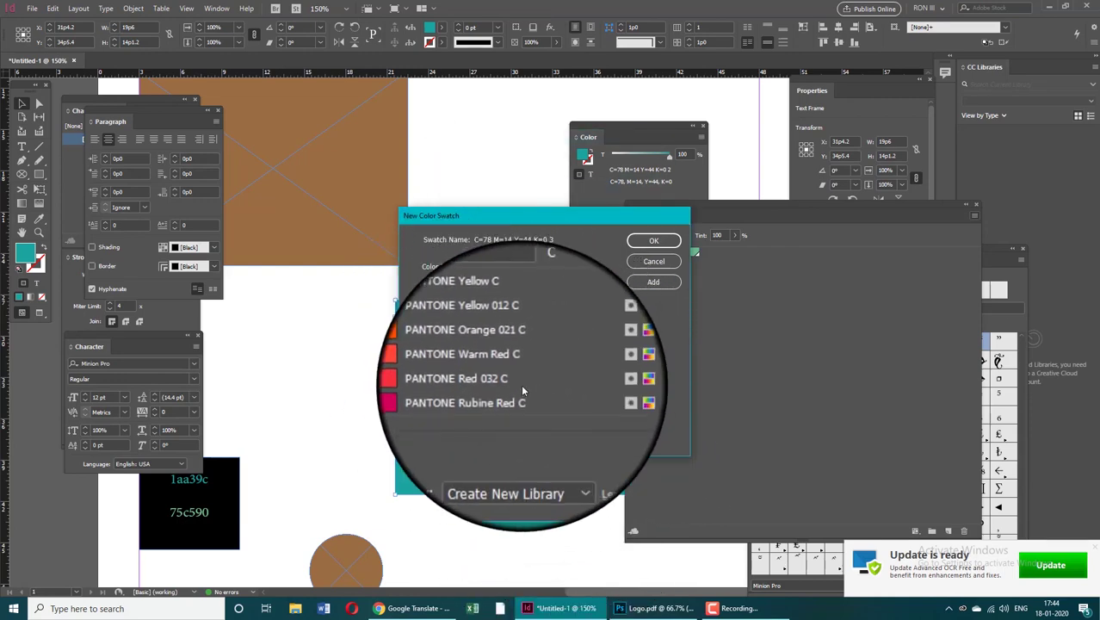
left_click(520, 383)
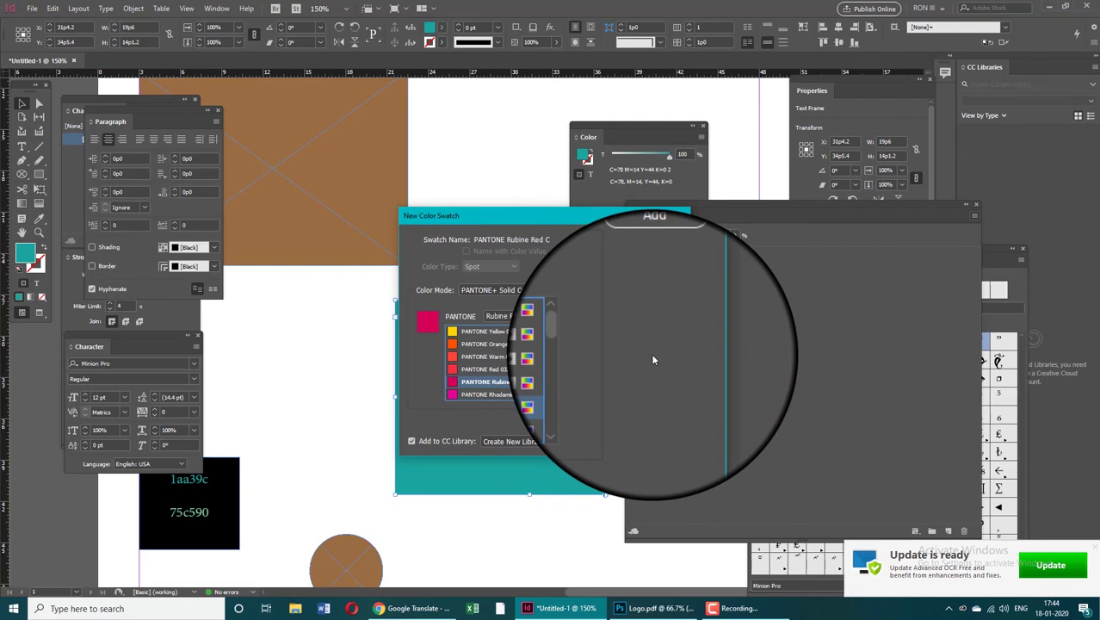
left_click(652, 284)
left_click(666, 250)
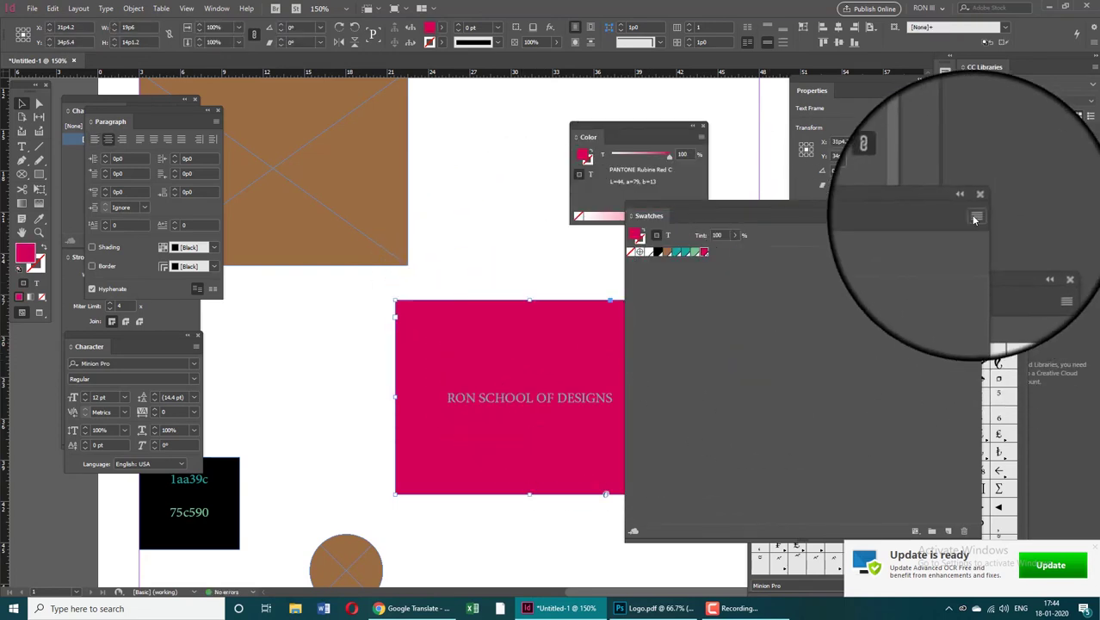
- Create a new tint swatch of PANTONE Rubine Red C at 75%
left_click(976, 219)
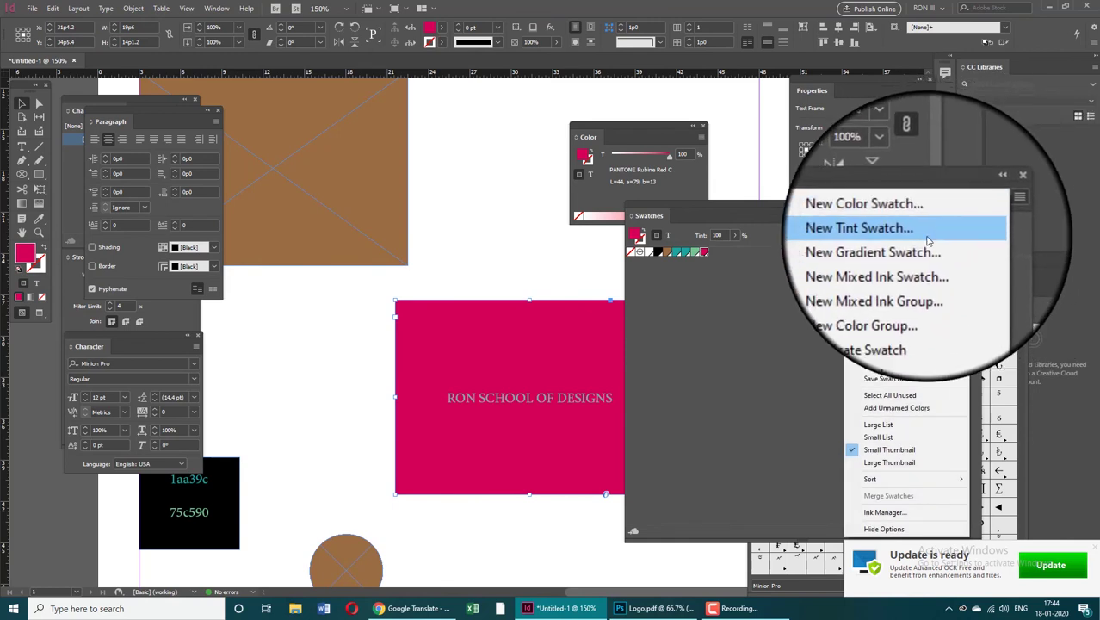
left_click(928, 241)
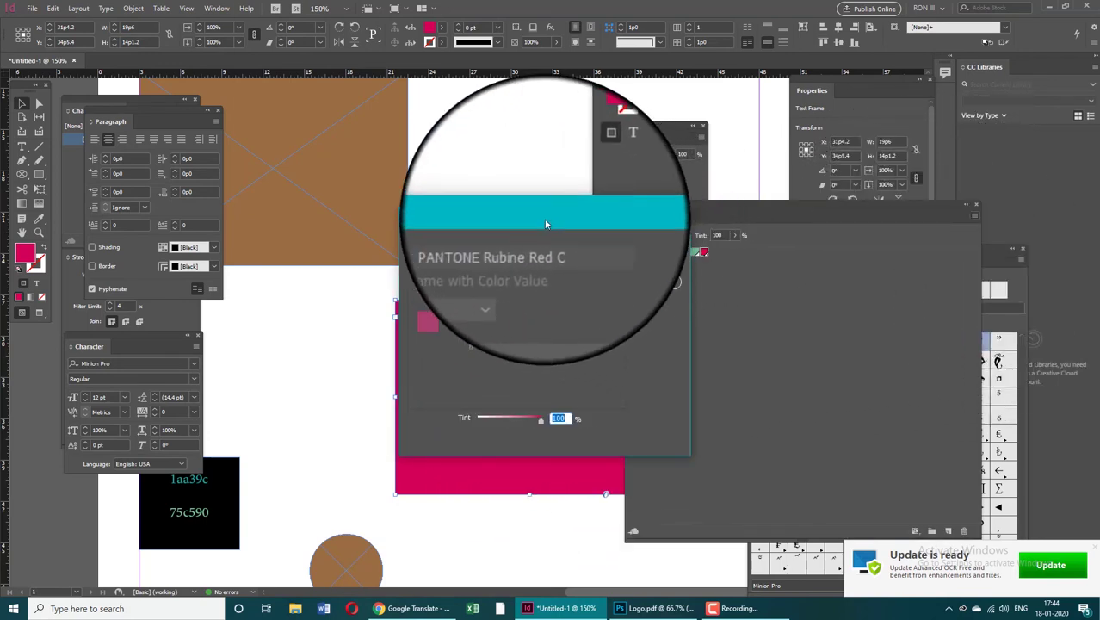
left_click_drag(544, 217, 781, 275)
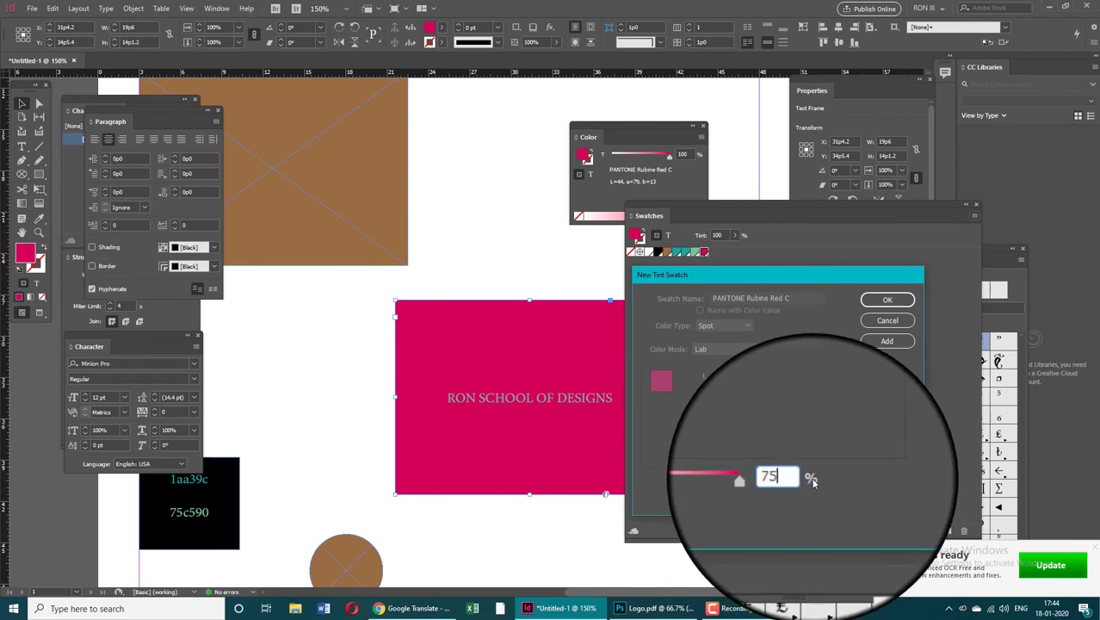
key("Return")
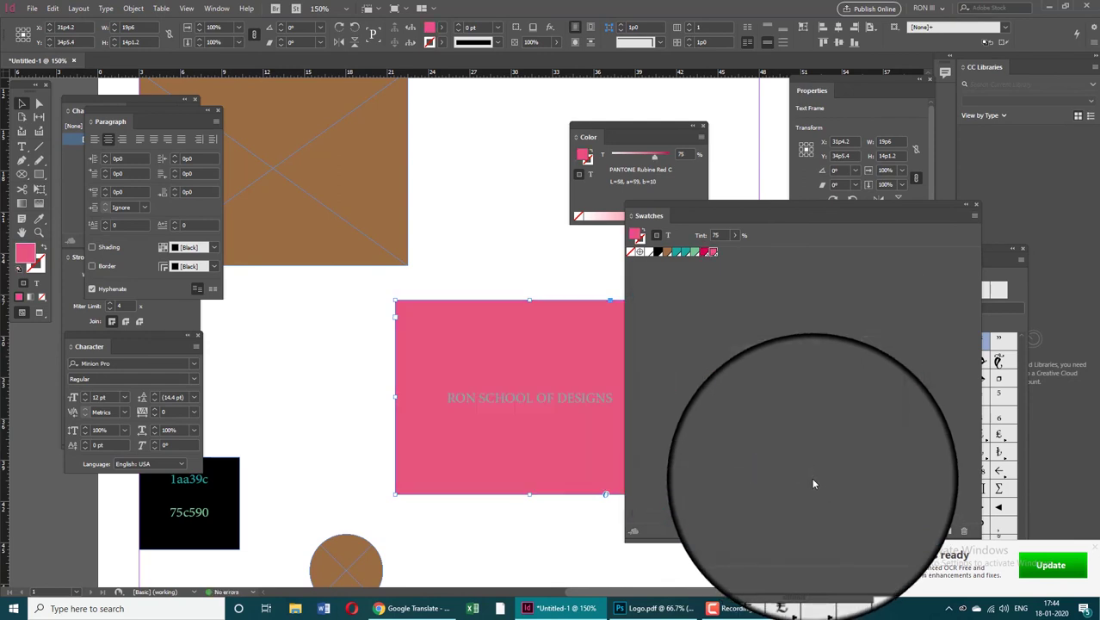
- Create a new mixed ink swatch combining Process Black and PANTONE Rubine Red C at 100% each
left_click(975, 218)
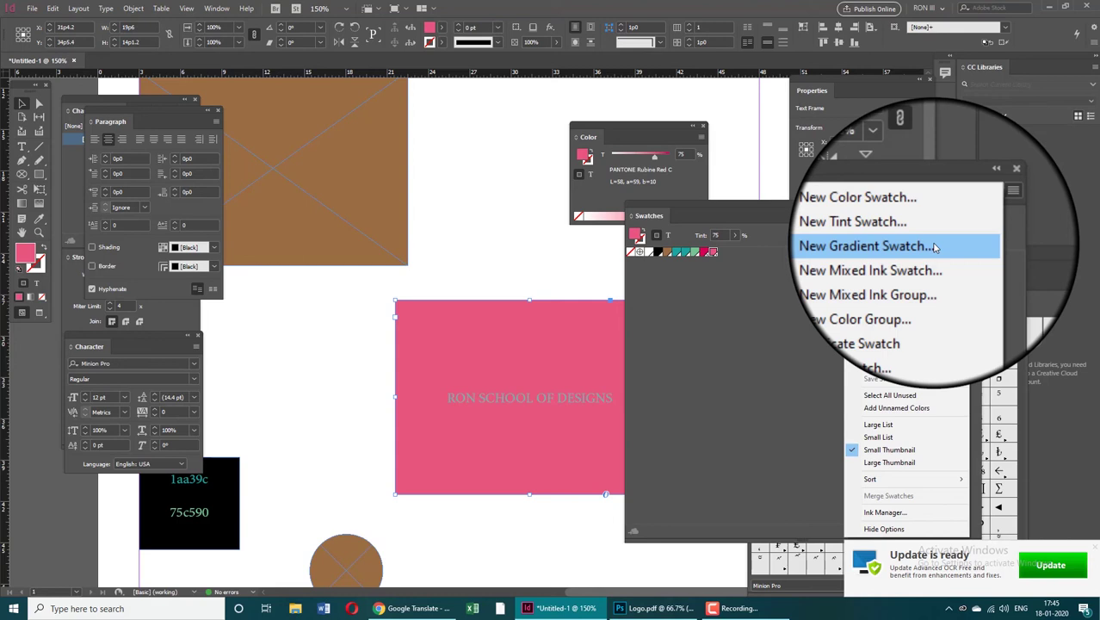
left_click(943, 258)
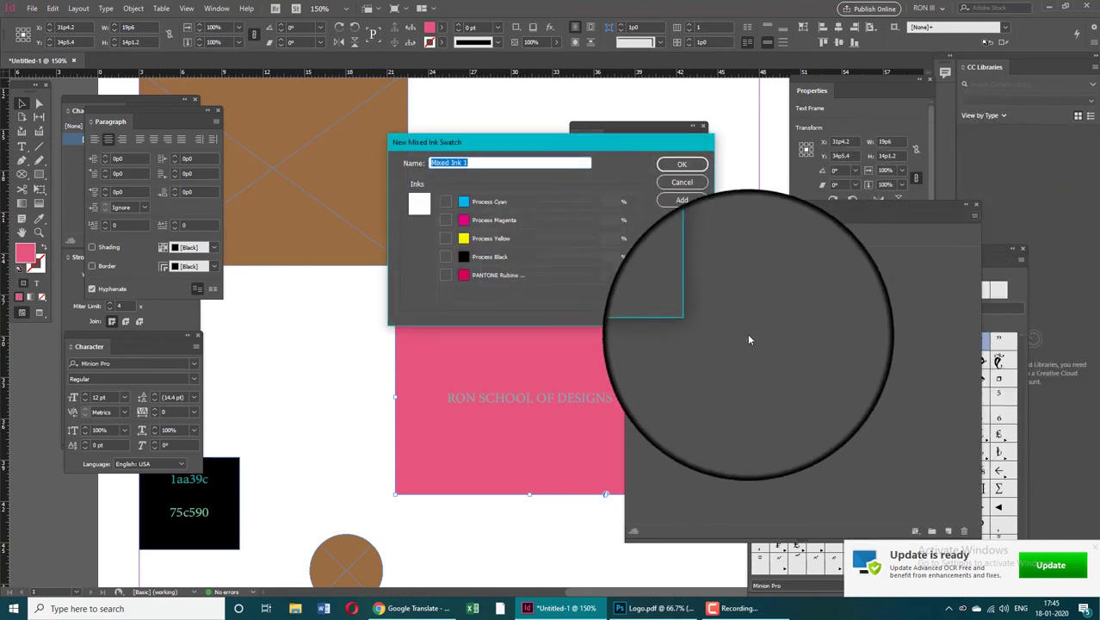
left_click(445, 275)
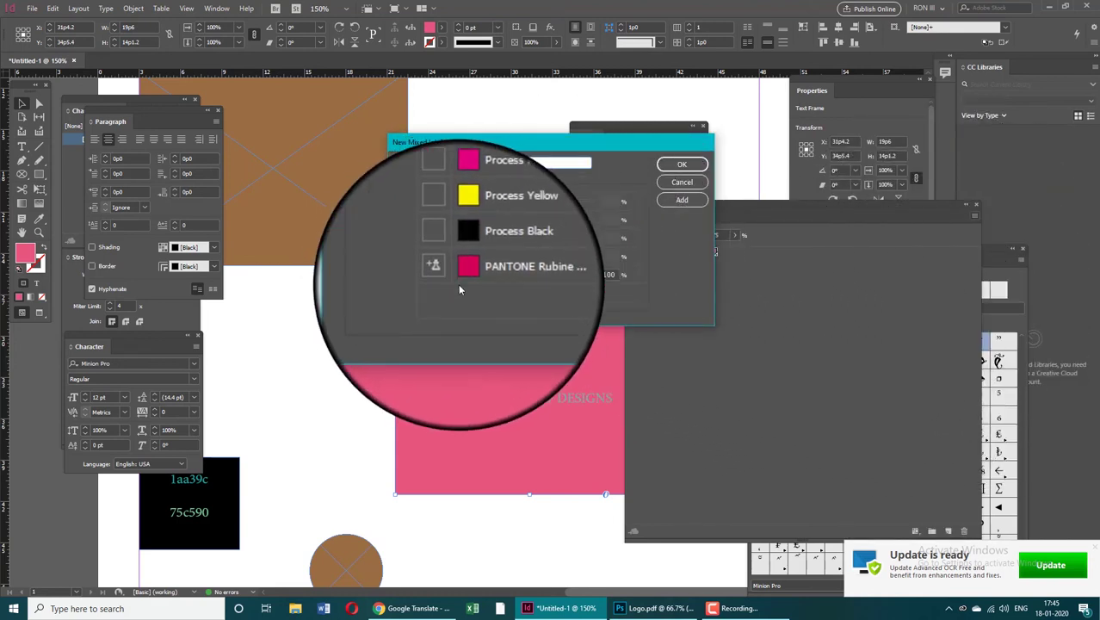
left_click(446, 256)
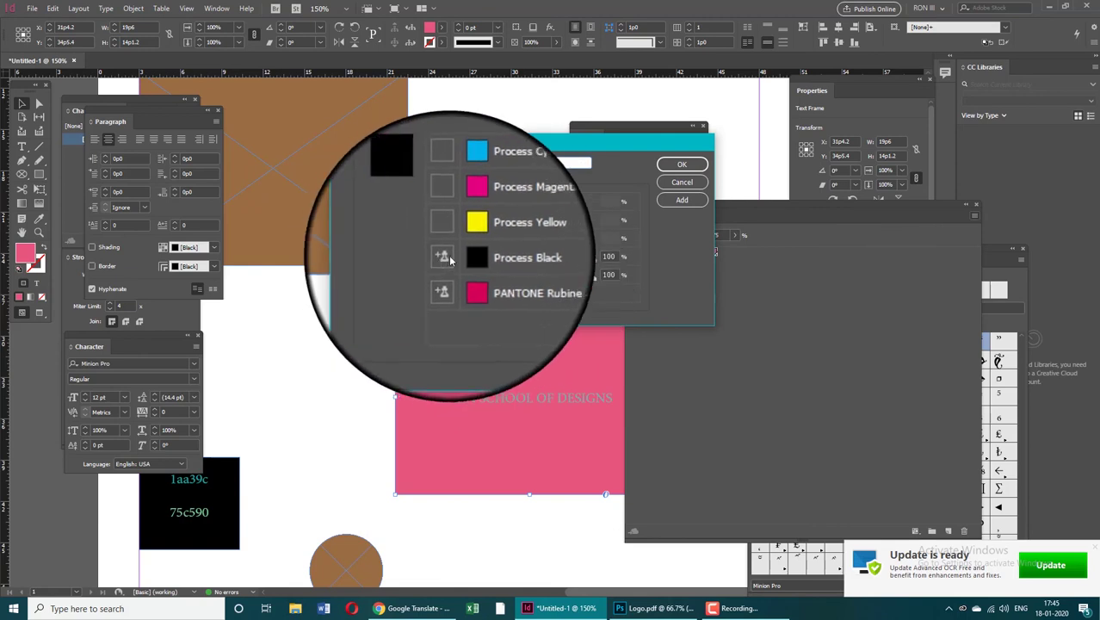
left_click(681, 159)
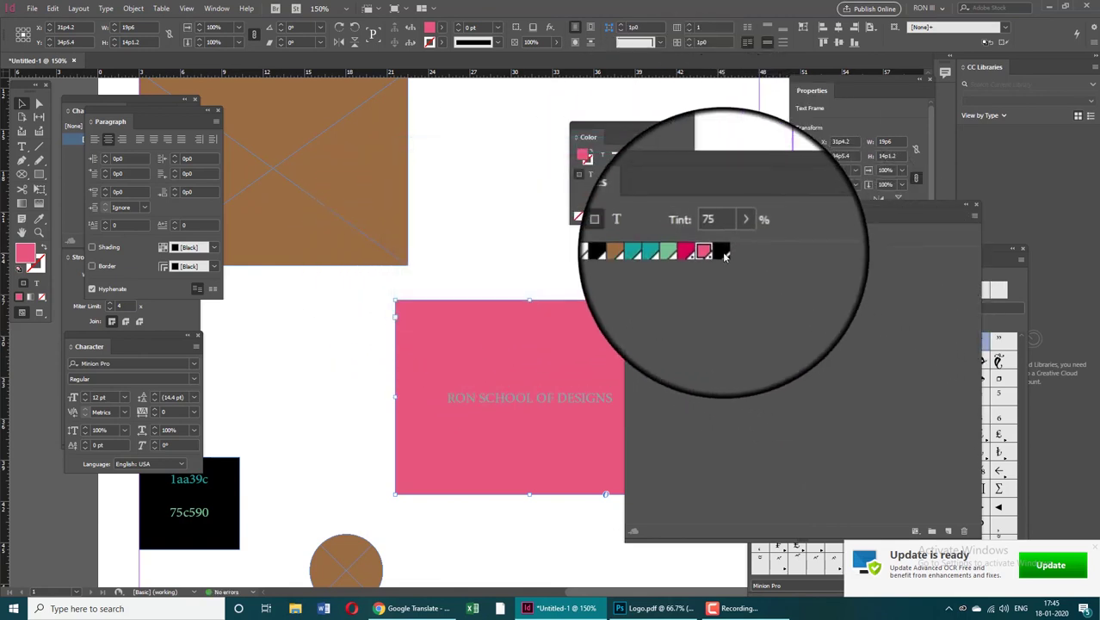
- Fill the frame with the new mixed ink swatch, comparing it with the pink 75% tint swatch
left_click(723, 255)
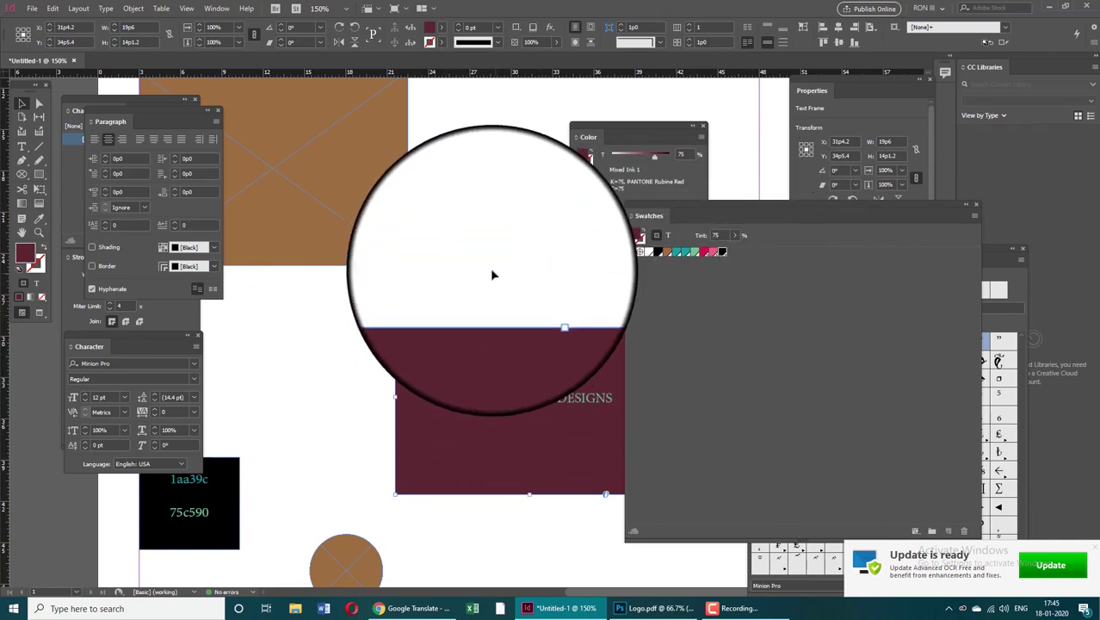
left_click(713, 253)
left_click(724, 253)
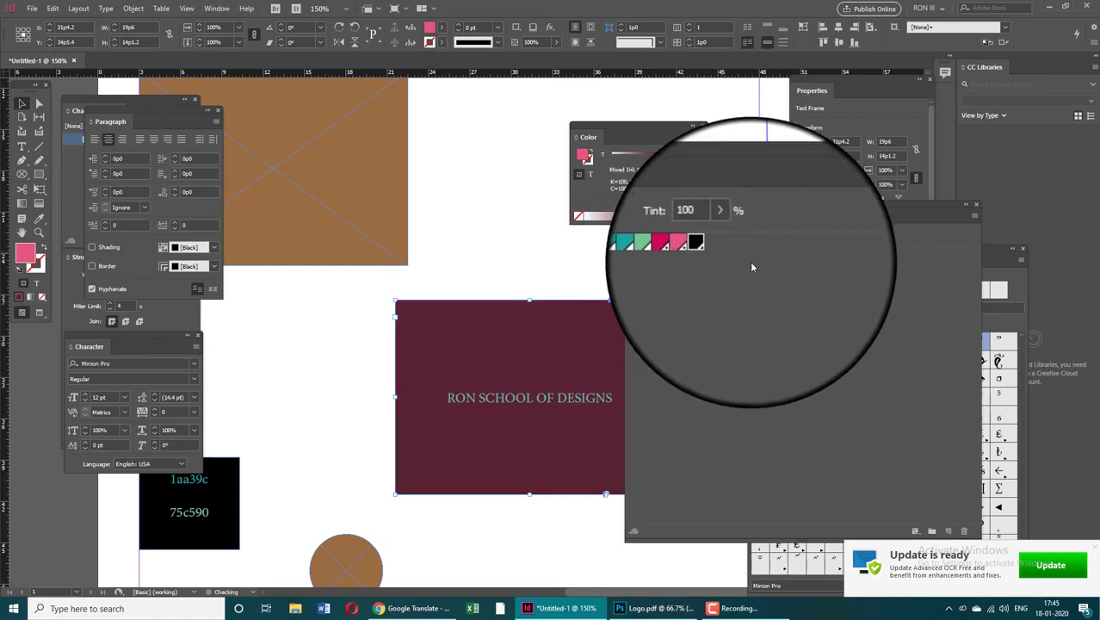
- Create a new color group named Swatches from the selected page item
left_click(968, 217)
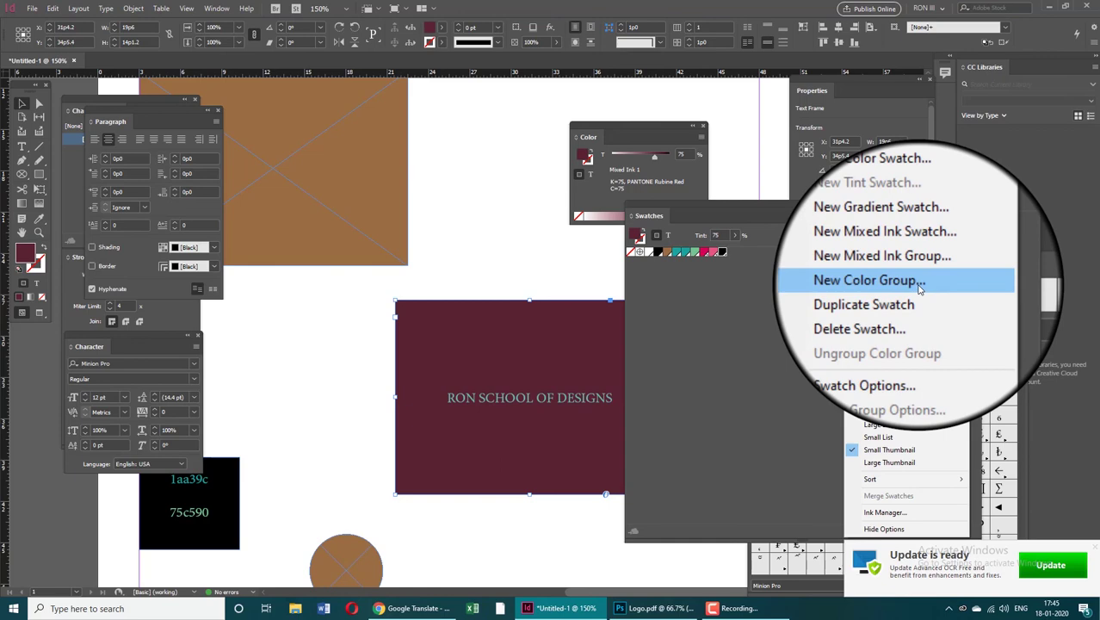
left_click(919, 289)
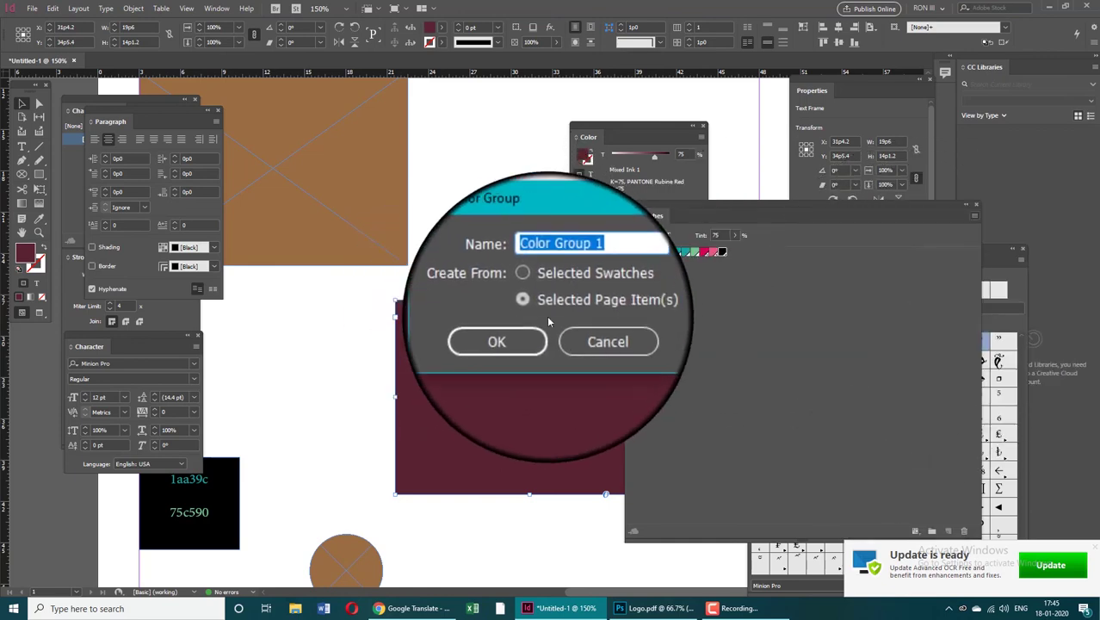
type("Swat")
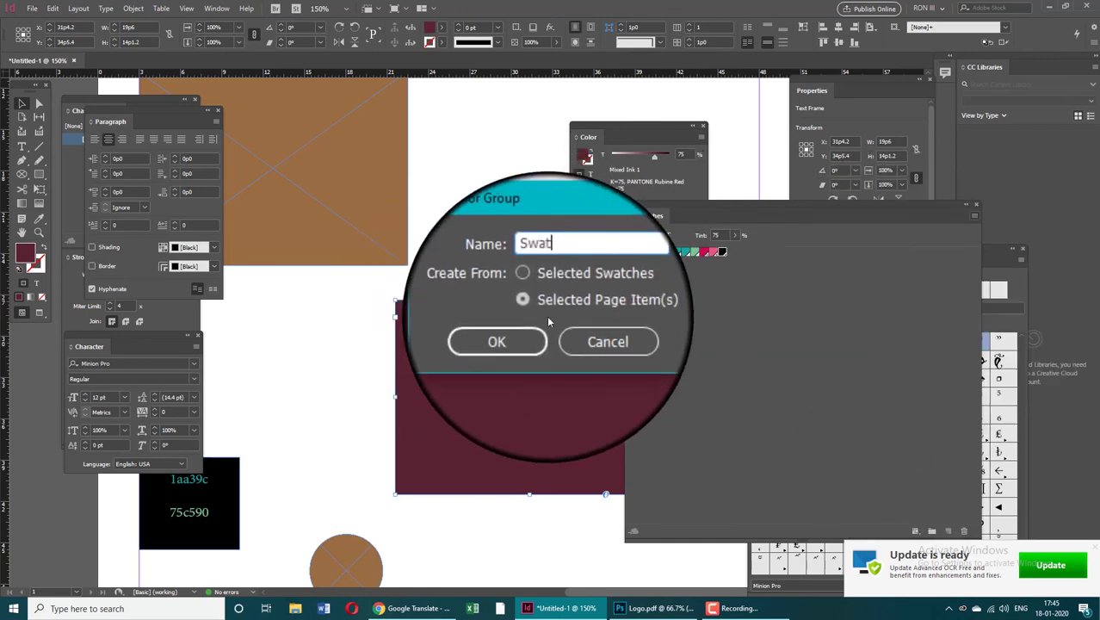
type("ches")
key("Return")
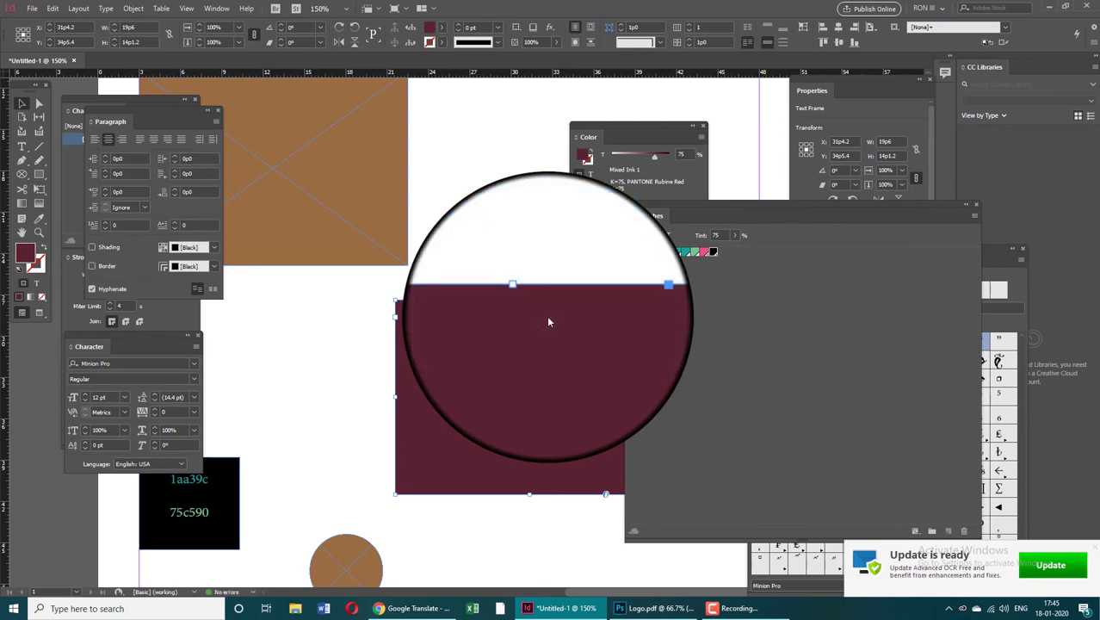
- Fill the frame with the brown C=25 M=50 Y=75 K=25 swatch and move that swatch into the Swatches color group
left_click(660, 250)
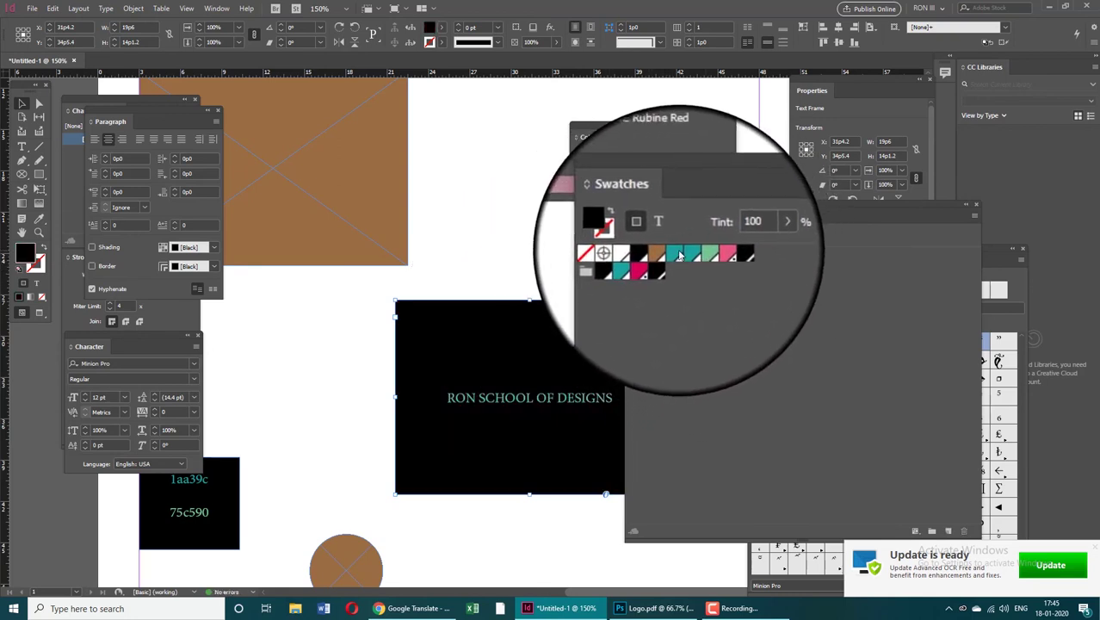
left_click(650, 265)
left_click(668, 252)
mouse_move(669, 254)
left_mouse_down()
mouse_move(609, 221)
mouse_move(720, 307)
mouse_move(652, 265)
left_mouse_up()
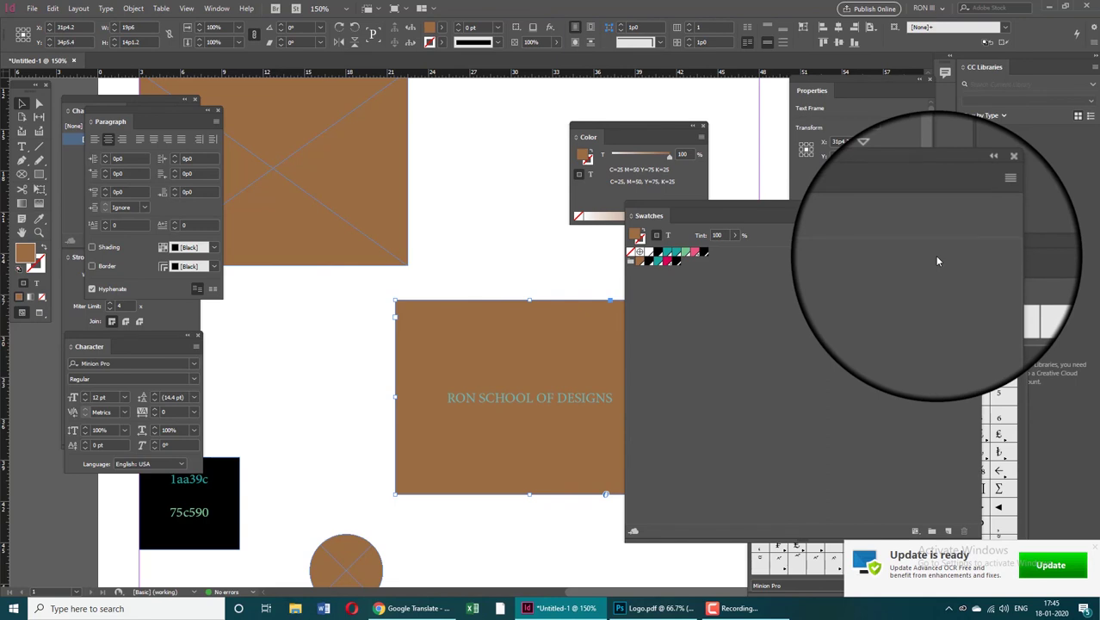
- Display the swatches as a large list and return them to small thumbnails
left_click(976, 218)
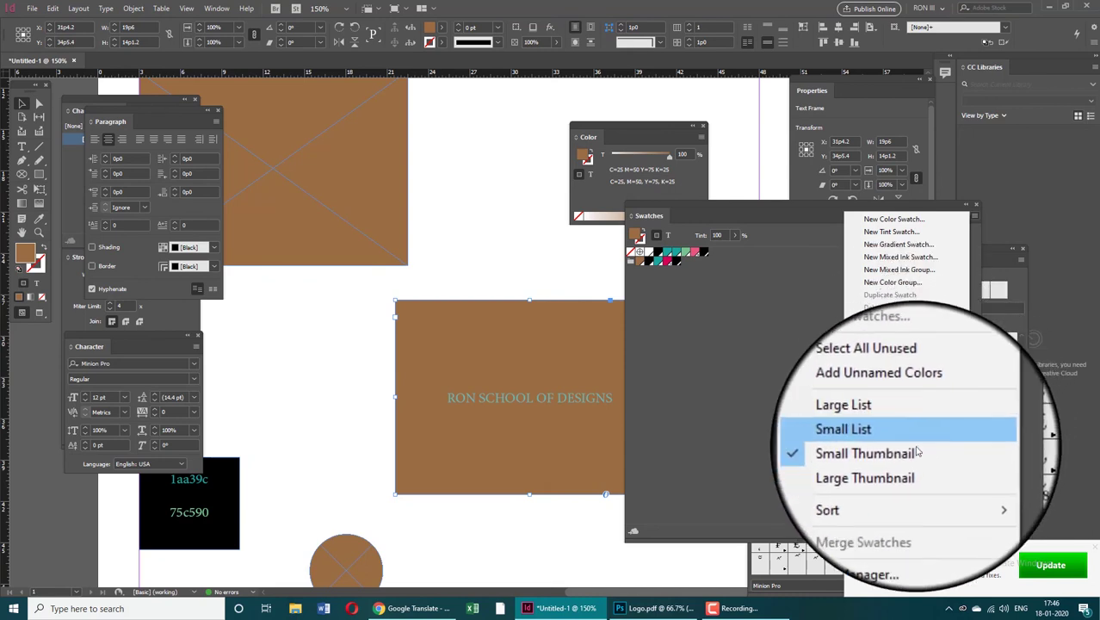
left_click(903, 423)
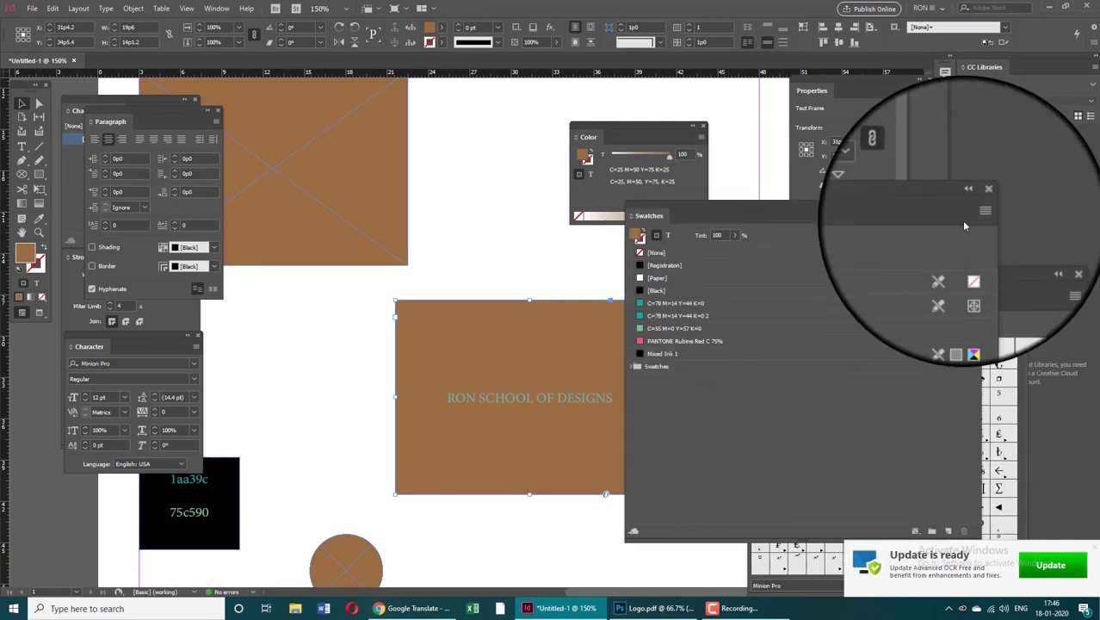
left_click(965, 216)
left_click(891, 451)
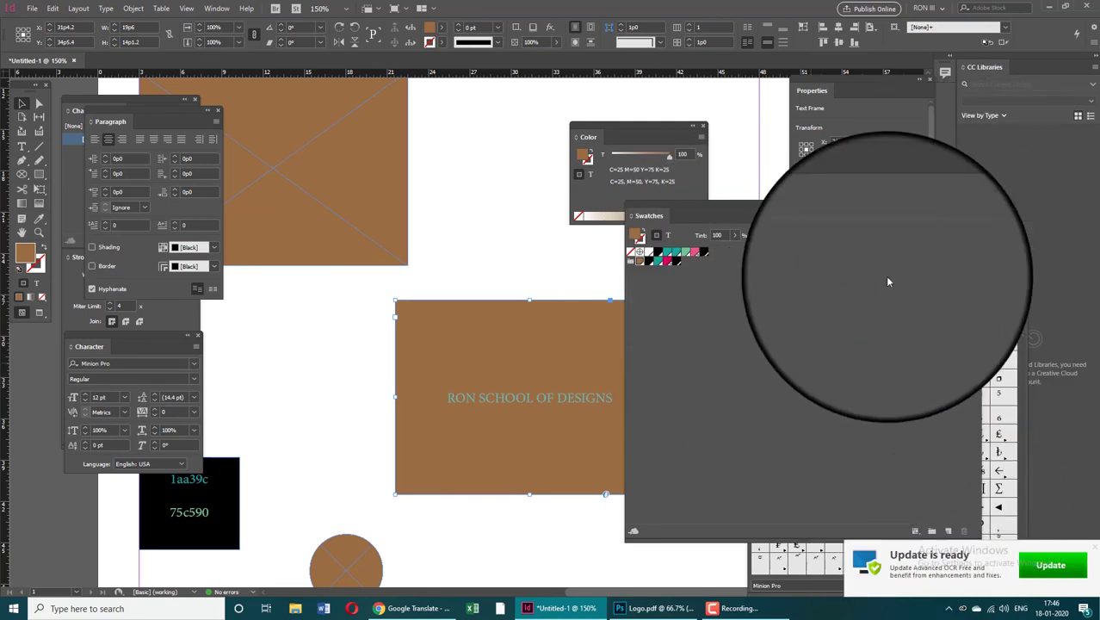
- Review the document's process and spot inks in the Ink Manager and close it without making changes
left_click(976, 217)
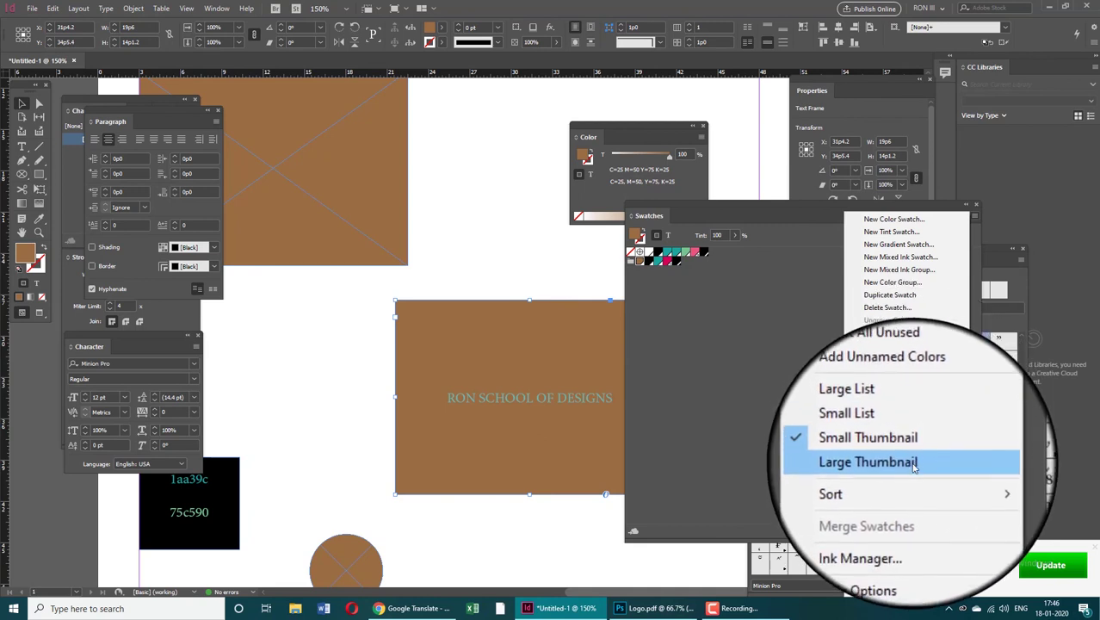
mouse_move(909, 485)
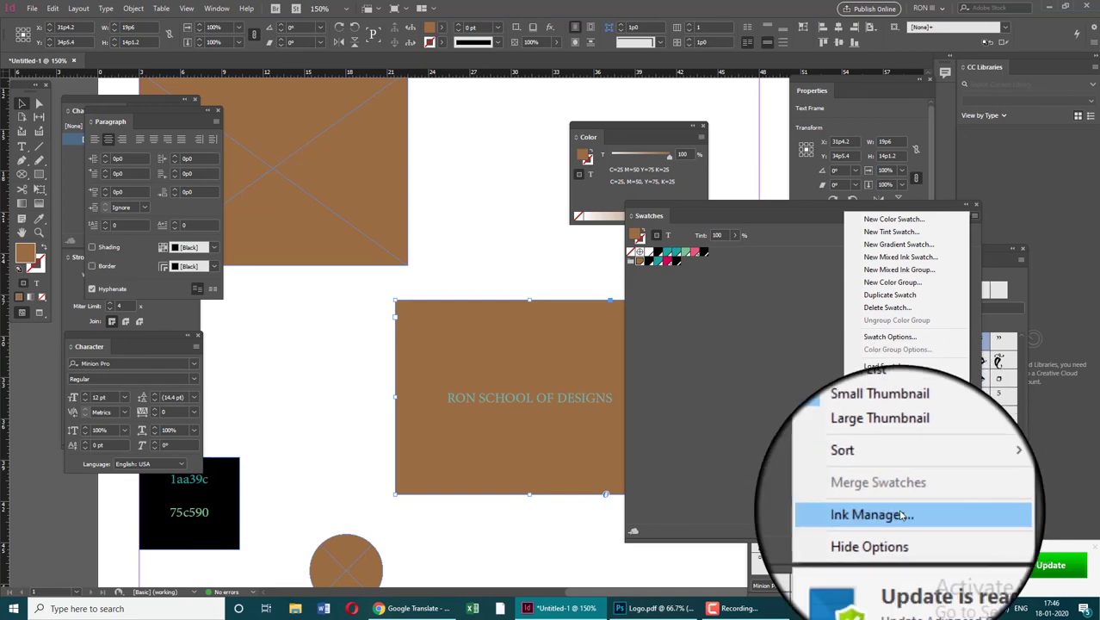
left_click(901, 514)
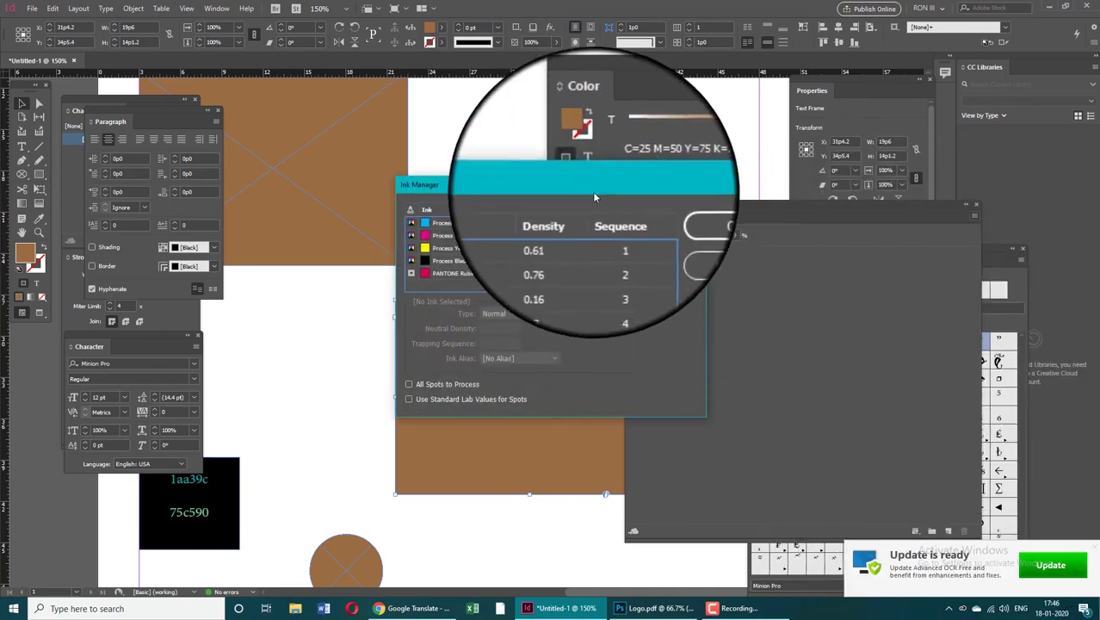
left_click_drag(592, 191, 765, 190)
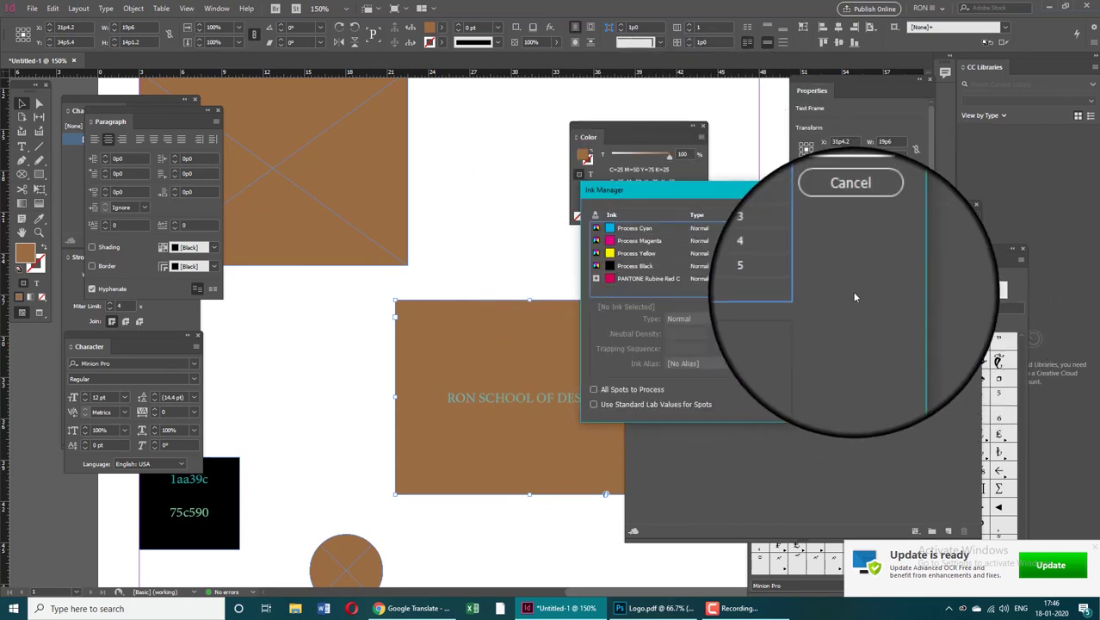
left_click(851, 242)
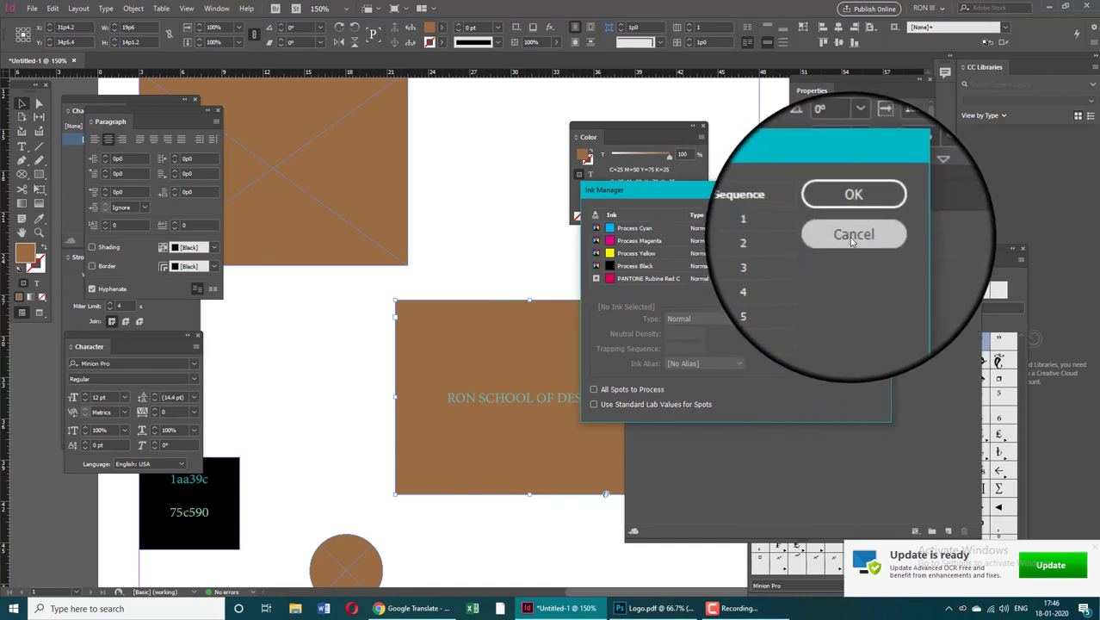
left_click(975, 216)
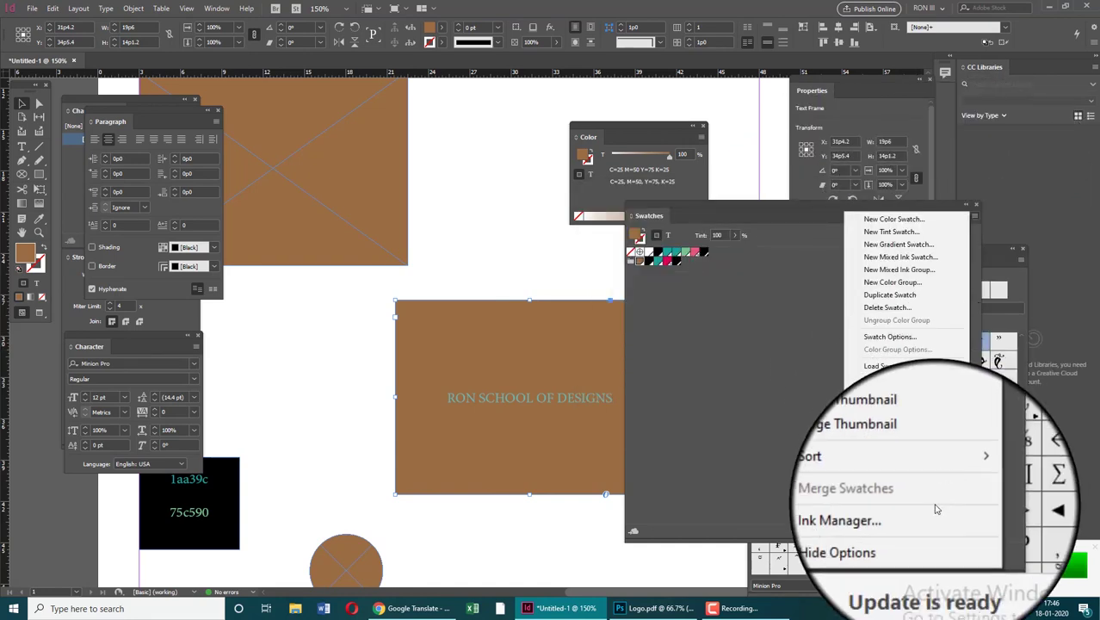
left_click(777, 407)
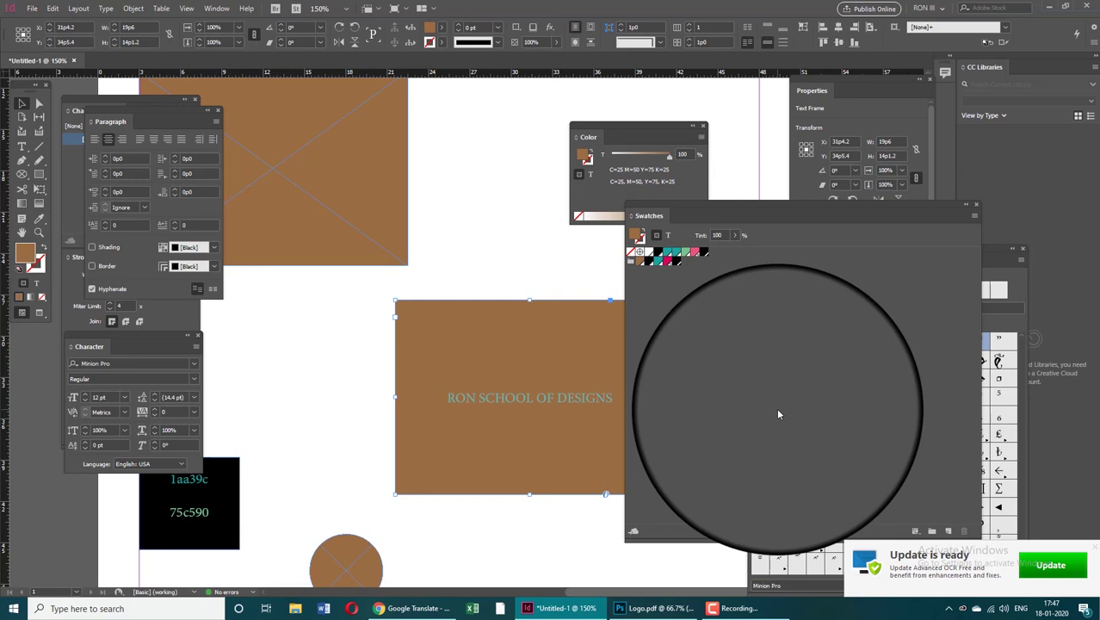
left_click(738, 608)
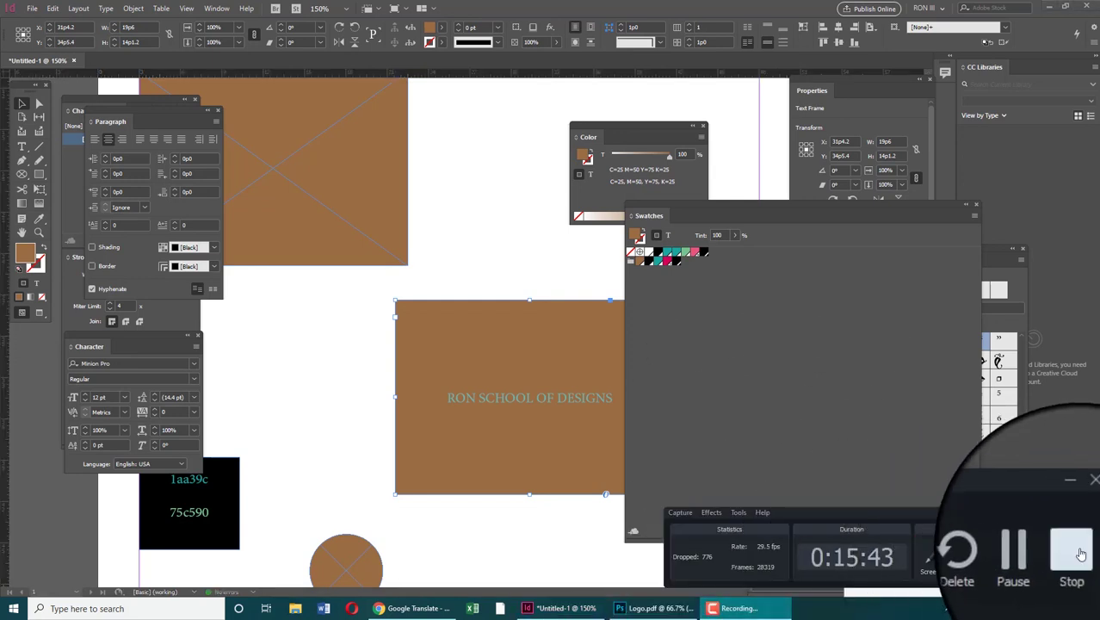